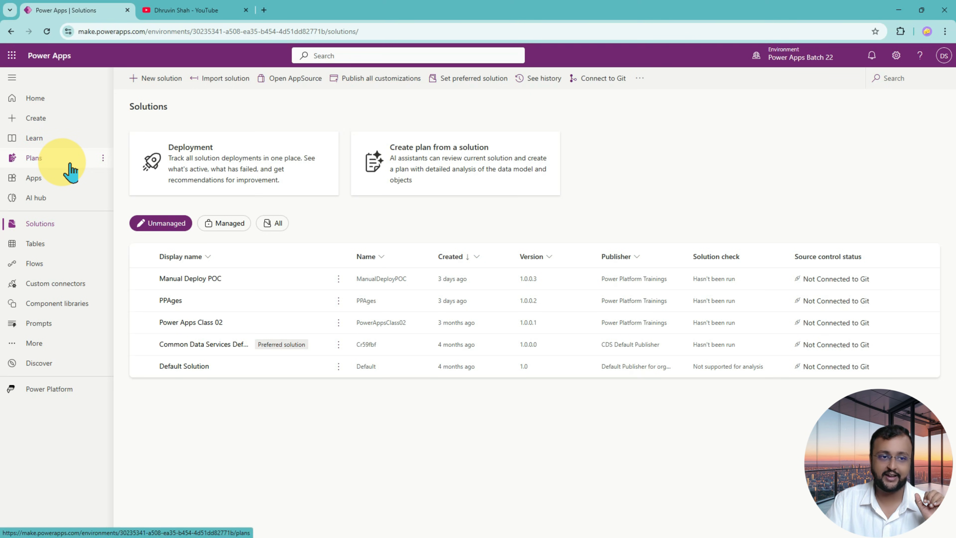
View the app creation page and return to the Solutions list.
{"action": "left_click", "coordinate": [78, 125]}
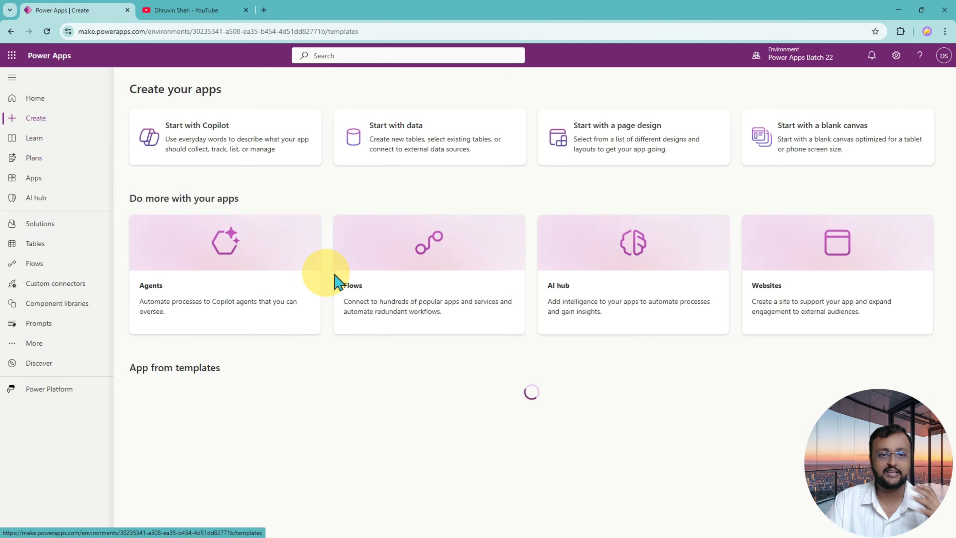
{"action": "left_click", "coordinate": [74, 223]}
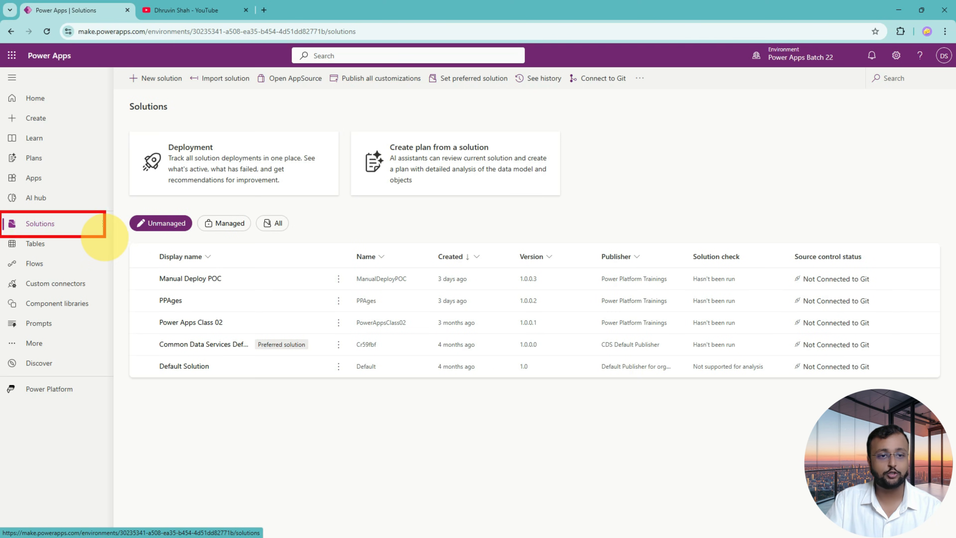
{"action": "left_click_drag", "start_coordinate": [17, 230], "coordinate": [60, 232]}
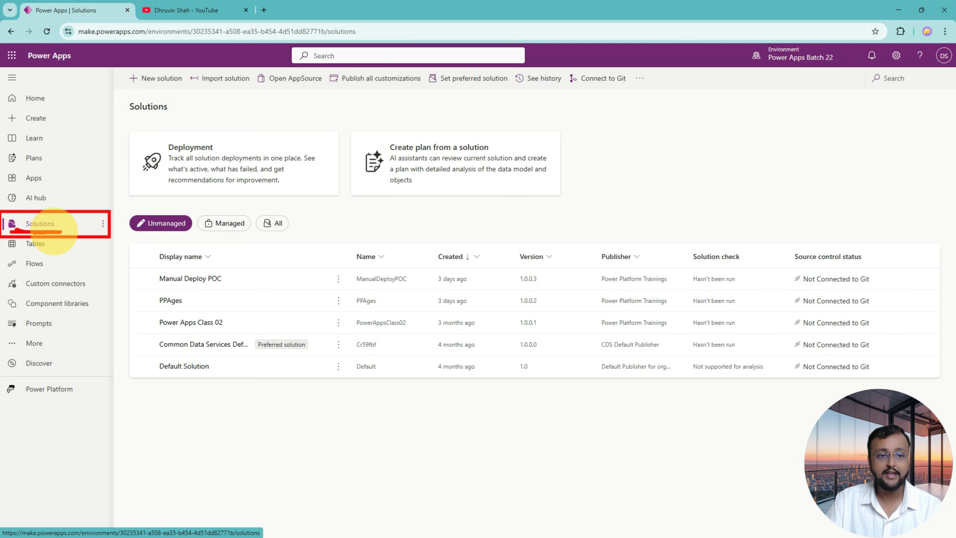
{"action": "mouse_move", "coordinate": [97, 136]}
{"action": "left_mouse_down"}
{"action": "mouse_move", "coordinate": [83, 203]}
{"action": "mouse_move", "coordinate": [103, 188]}
{"action": "left_mouse_up"}
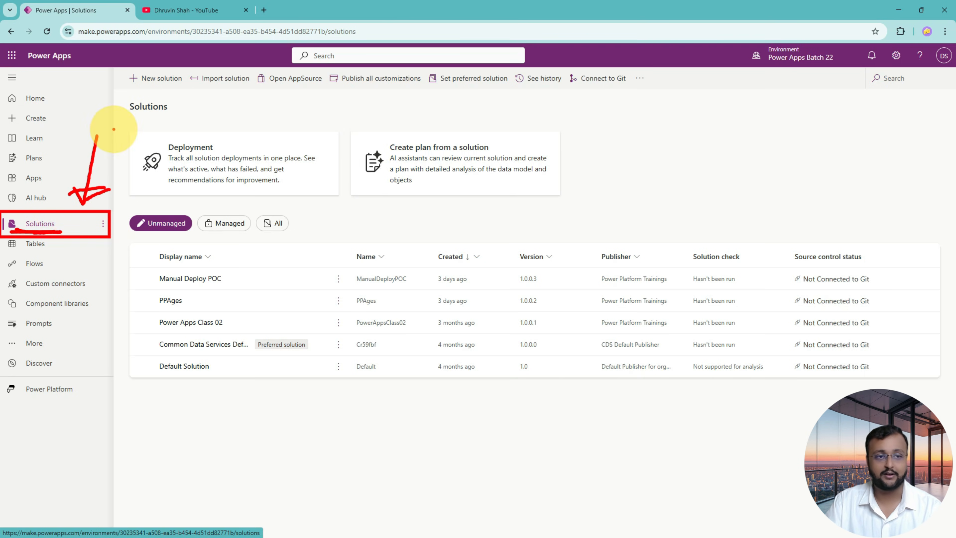
{"action": "key", "text": "Escape"}
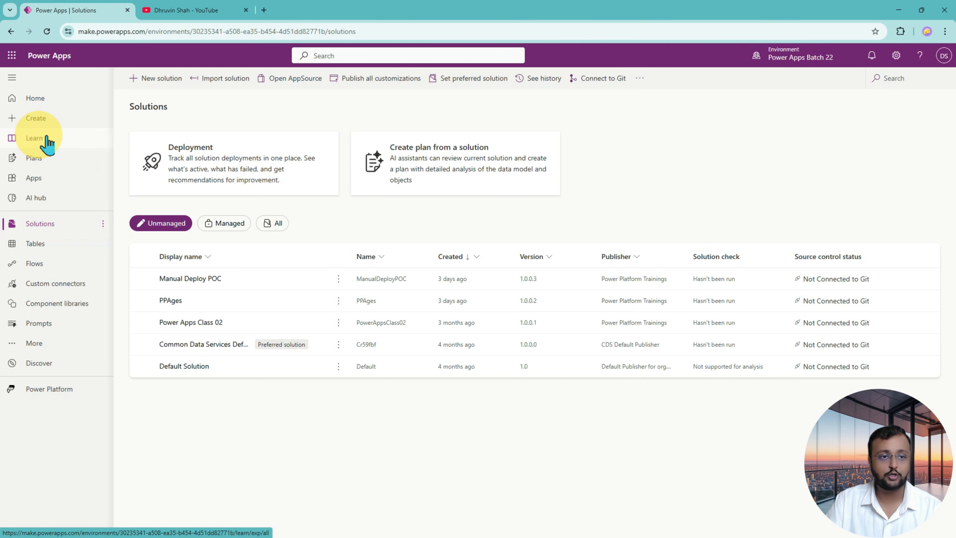
From the app creation page, view the canvas size choices for a blank canvas app and close them without choosing one.
{"action": "left_click", "coordinate": [70, 100]}
{"action": "left_click", "coordinate": [66, 120]}
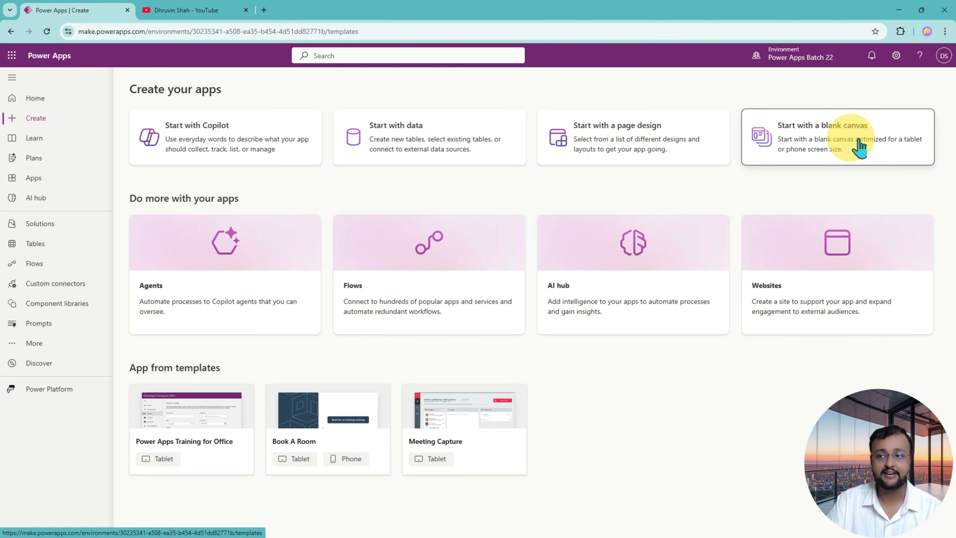
{"action": "left_click", "coordinate": [861, 146]}
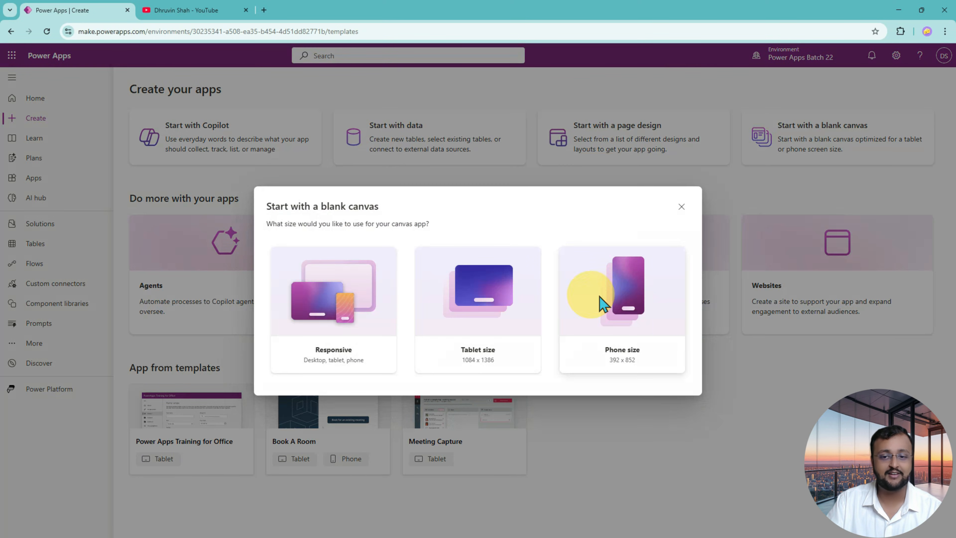
{"action": "left_click", "coordinate": [691, 207]}
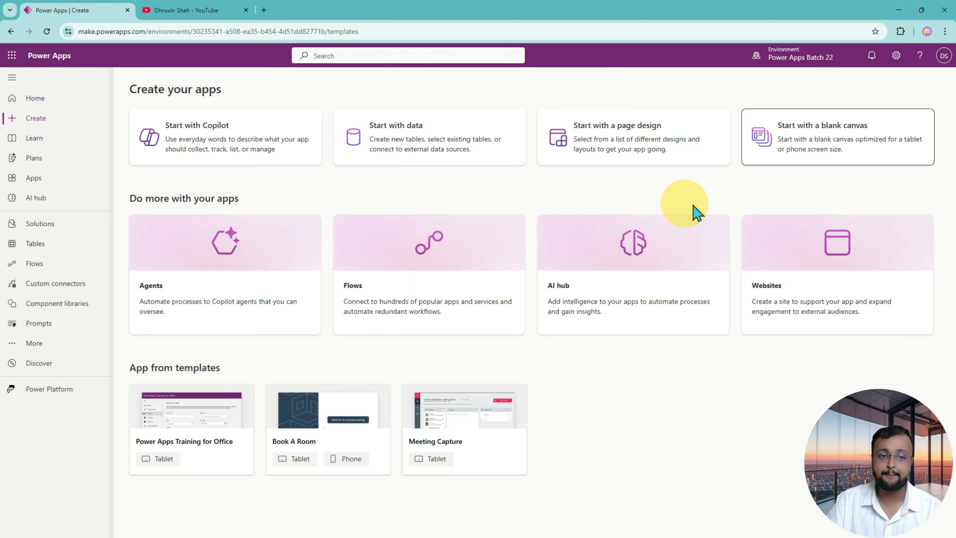
Return to the Solutions list, view the form for a new solution, and close it without creating anything.
{"action": "left_click", "coordinate": [83, 228]}
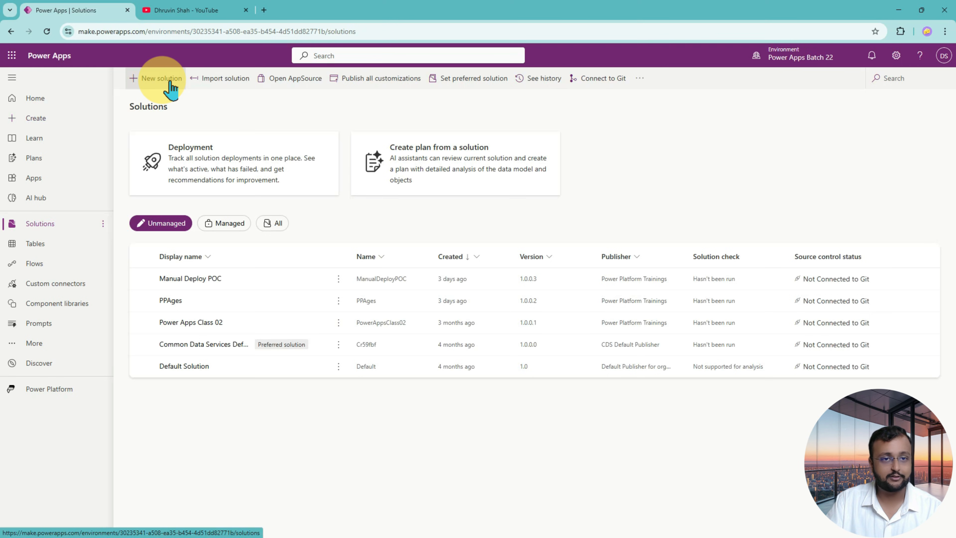
{"action": "left_click", "coordinate": [162, 78]}
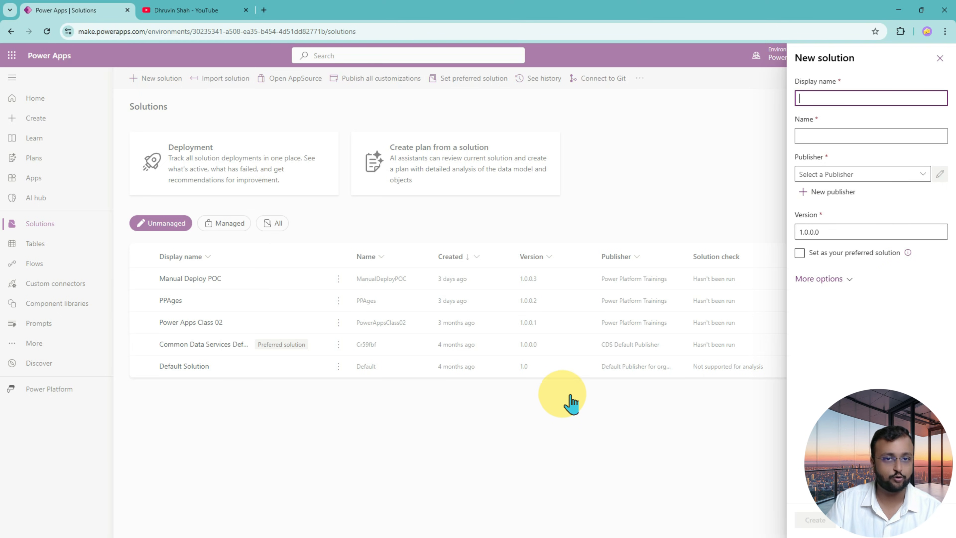
{"action": "left_click", "coordinate": [941, 62]}
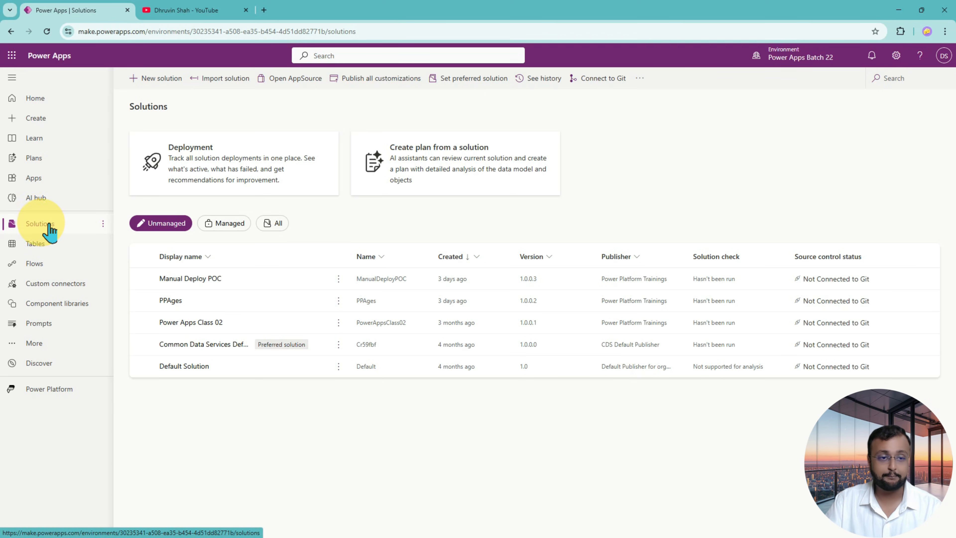
{"action": "left_click_drag", "start_coordinate": [5, 213], "coordinate": [113, 235]}
{"action": "mouse_move", "coordinate": [103, 159]}
{"action": "left_mouse_down"}
{"action": "mouse_move", "coordinate": [100, 208]}
{"action": "mouse_move", "coordinate": [113, 194]}
{"action": "left_mouse_up"}
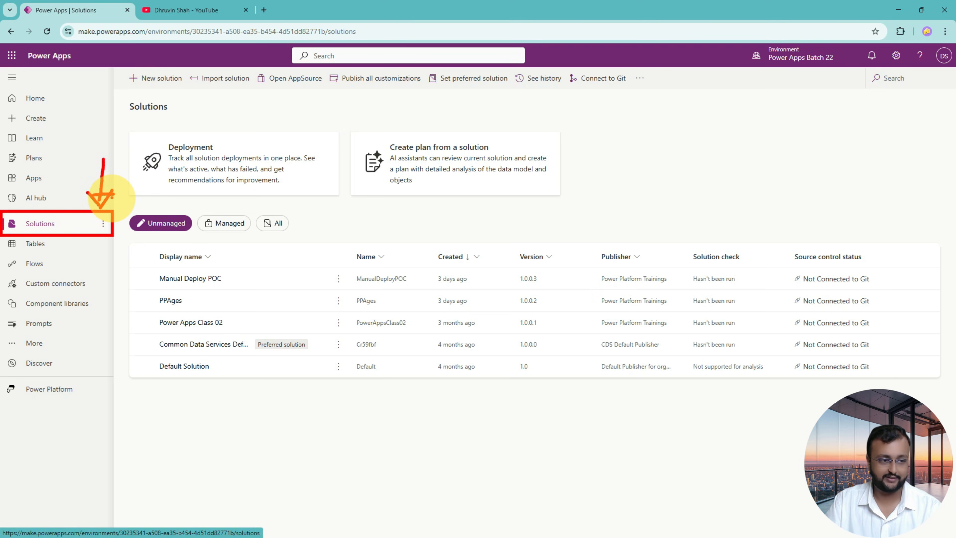
{"action": "key", "text": "Escape"}
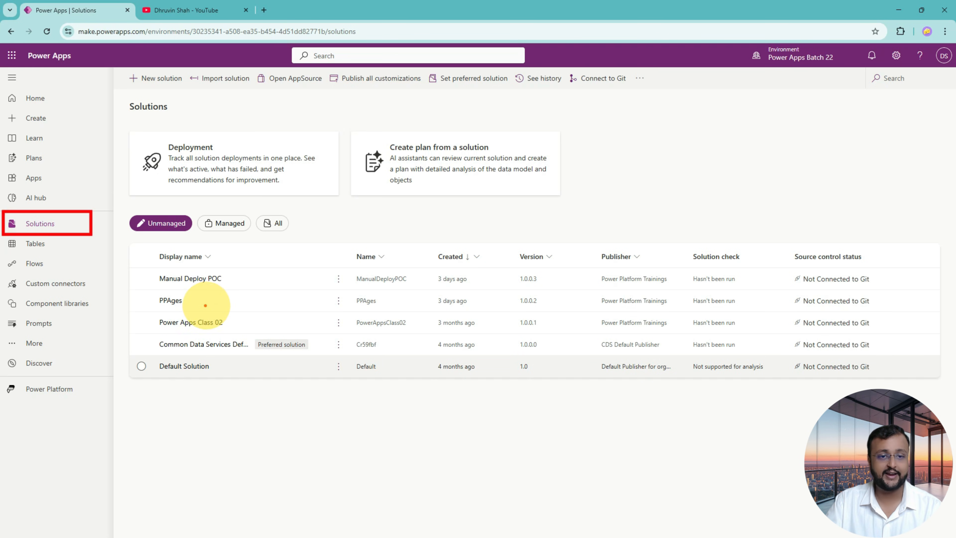
{"action": "left_click_drag", "start_coordinate": [147, 310], "coordinate": [885, 336]}
{"action": "key", "text": "Escape"}
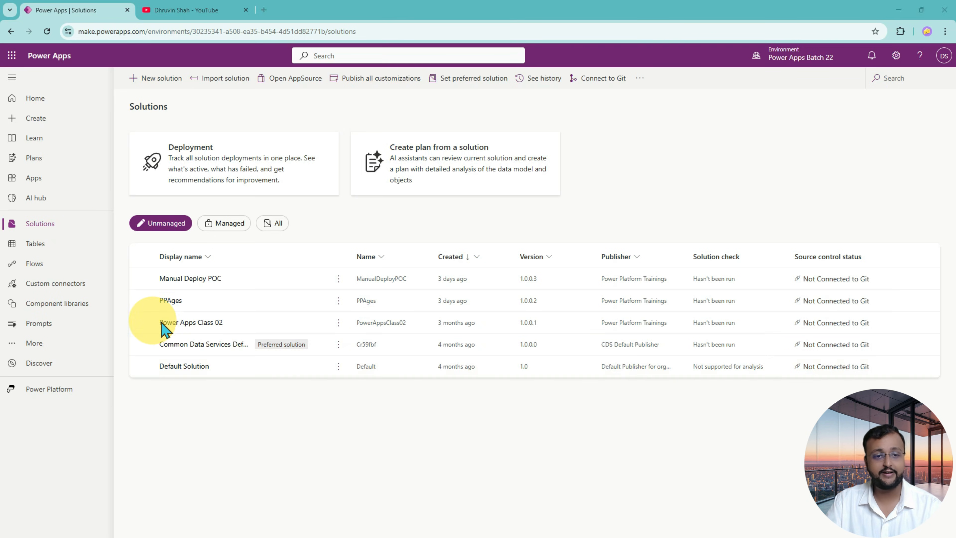
Select the Power Apps Class 02 solution in the unmanaged solutions list.
{"action": "left_click", "coordinate": [161, 323]}
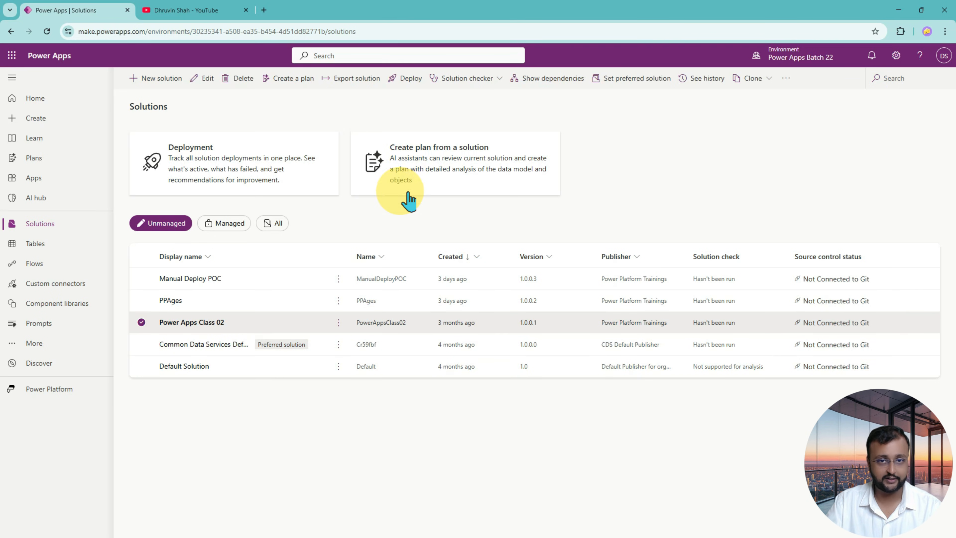
{"action": "left_click_drag", "start_coordinate": [317, 69], "coordinate": [384, 95]}
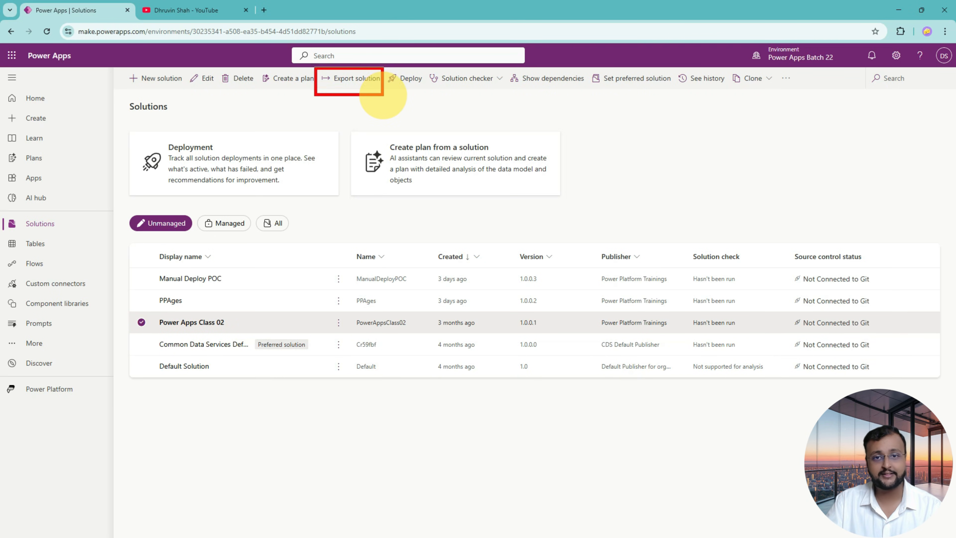
{"action": "mouse_move", "coordinate": [323, 111]}
{"action": "left_mouse_down"}
{"action": "mouse_move", "coordinate": [331, 102]}
{"action": "mouse_move", "coordinate": [330, 125]}
{"action": "left_mouse_up"}
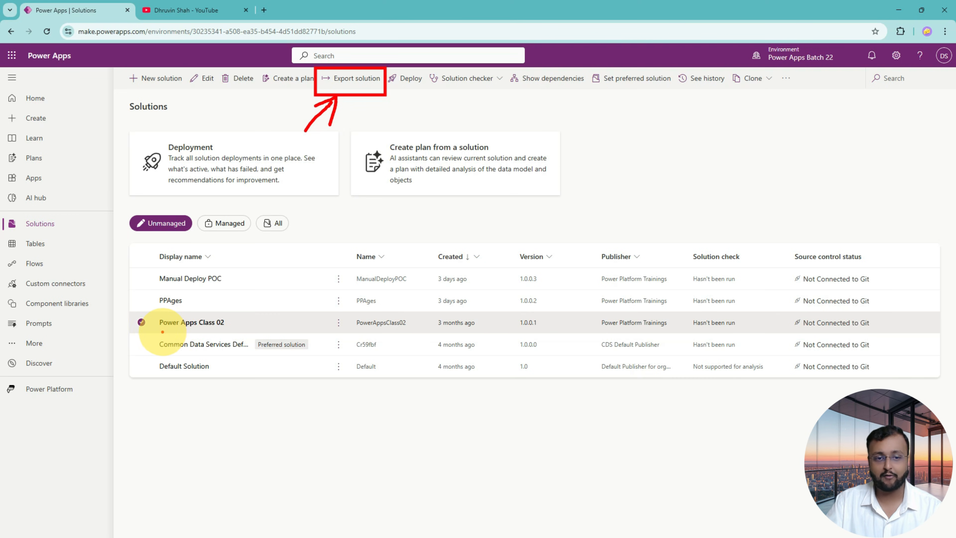
{"action": "mouse_move", "coordinate": [160, 332]}
{"action": "left_mouse_down"}
{"action": "mouse_move", "coordinate": [225, 307]}
{"action": "mouse_move", "coordinate": [171, 334]}
{"action": "left_mouse_up"}
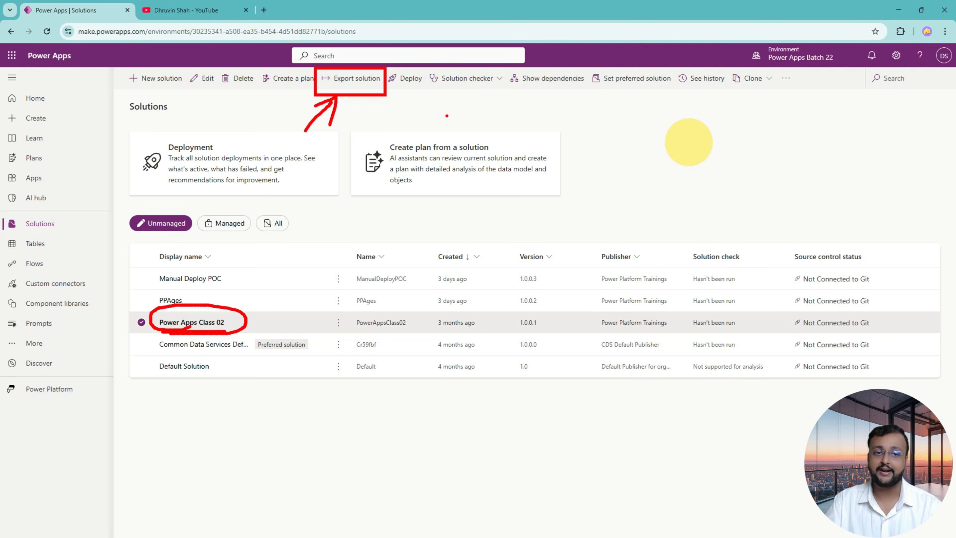
{"action": "key", "text": "Escape"}
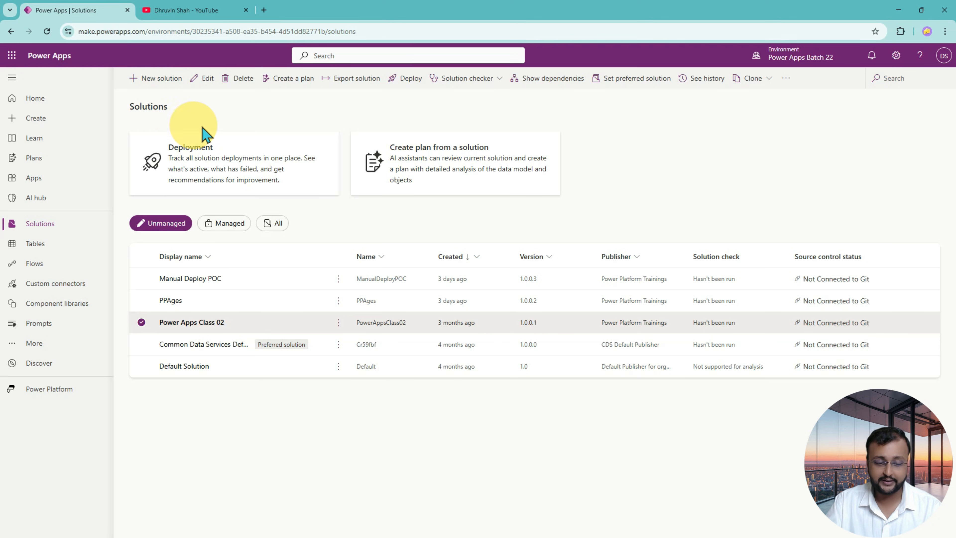
{"action": "mouse_move", "coordinate": [125, 127]}
{"action": "left_mouse_down"}
{"action": "mouse_move", "coordinate": [299, 199]}
{"action": "mouse_move", "coordinate": [341, 202]}
{"action": "left_mouse_up"}
{"action": "left_click_drag", "start_coordinate": [68, 174], "coordinate": [120, 173]}
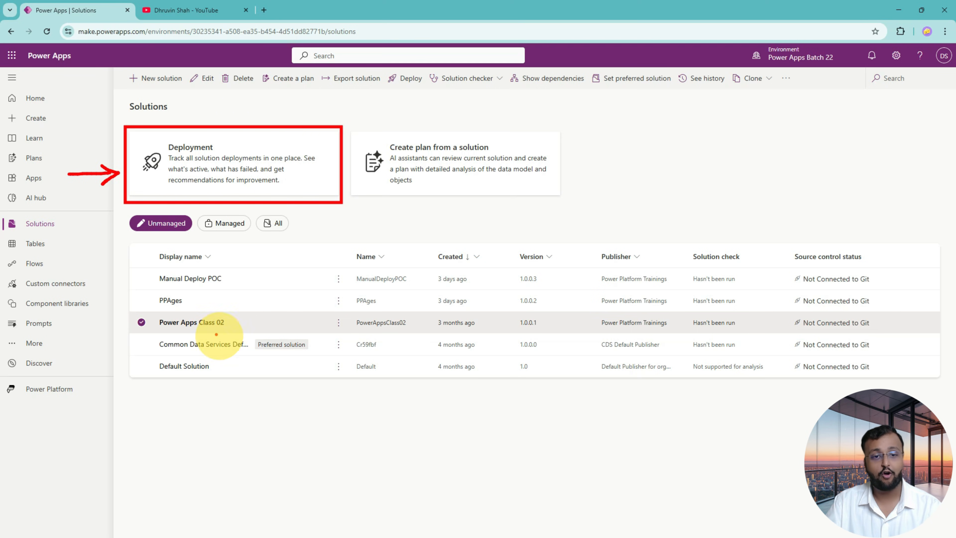
{"action": "key", "text": "Escape"}
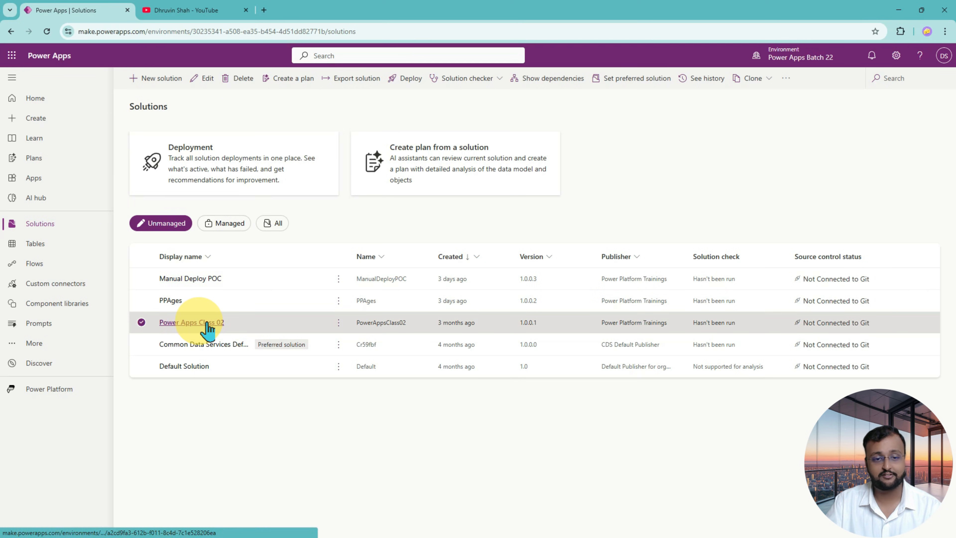
Open the Power Apps Class 02 solution and display its deployment pipelines.
{"action": "left_click", "coordinate": [208, 323]}
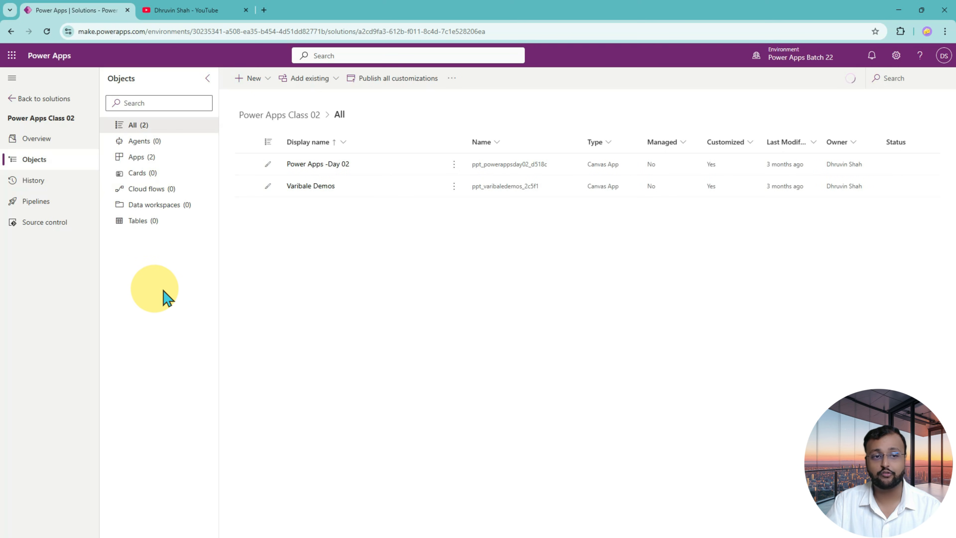
{"action": "left_click", "coordinate": [61, 213]}
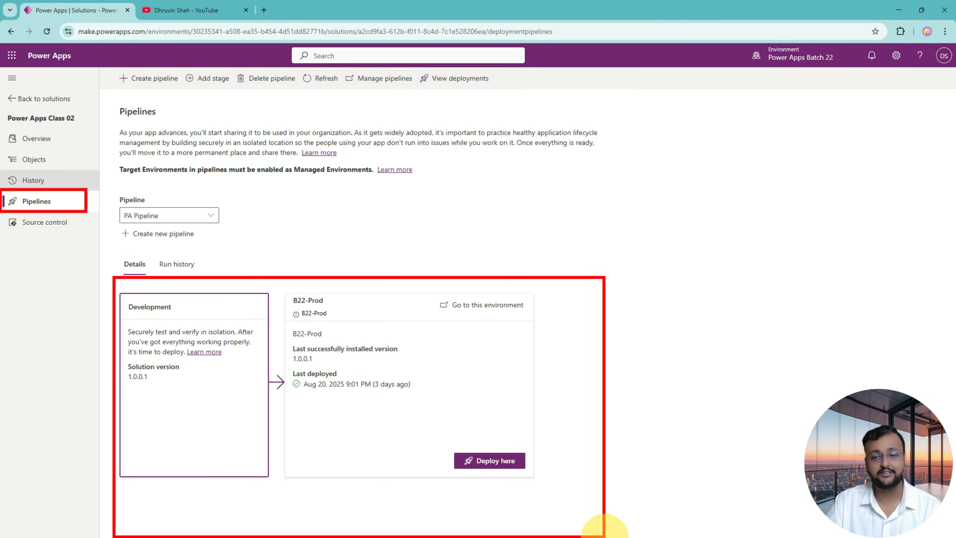
{"action": "left_click_drag", "start_coordinate": [544, 306], "coordinate": [182, 459]}
{"action": "mouse_move", "coordinate": [218, 291]}
{"action": "left_mouse_down"}
{"action": "mouse_move", "coordinate": [571, 498]}
{"action": "mouse_move", "coordinate": [604, 502]}
{"action": "left_mouse_up"}
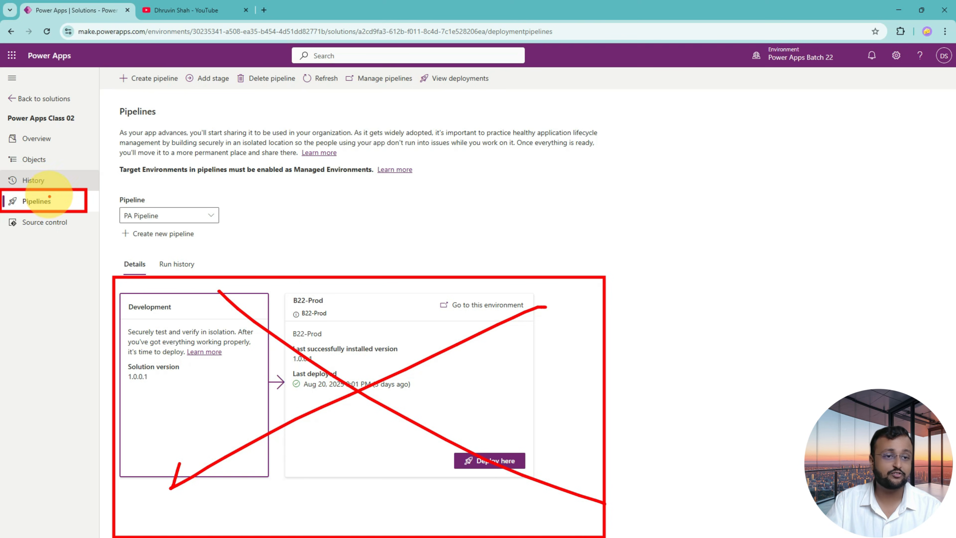
{"action": "left_click_drag", "start_coordinate": [73, 150], "coordinate": [71, 190]}
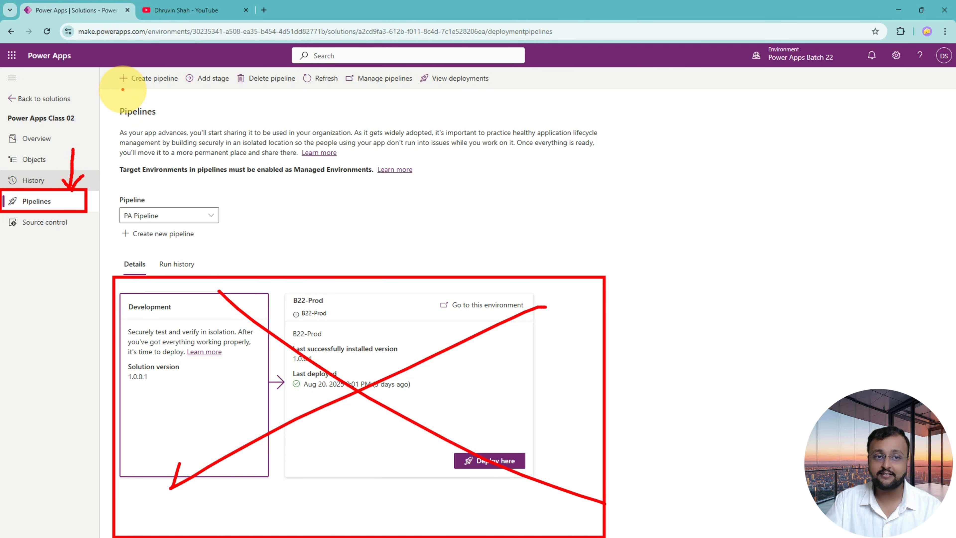
{"action": "mouse_move", "coordinate": [121, 89]}
{"action": "left_mouse_down"}
{"action": "mouse_move", "coordinate": [182, 69]}
{"action": "mouse_move", "coordinate": [141, 101]}
{"action": "left_mouse_up"}
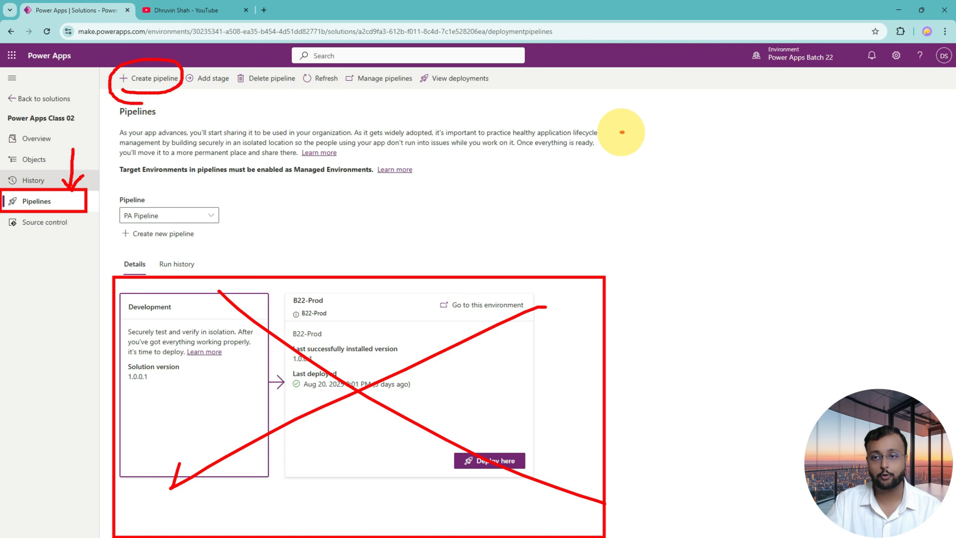
{"action": "left_click_drag", "start_coordinate": [620, 132], "coordinate": [714, 131]}
{"action": "mouse_move", "coordinate": [703, 128]}
{"action": "left_mouse_down"}
{"action": "mouse_move", "coordinate": [691, 123]}
{"action": "mouse_move", "coordinate": [692, 148]}
{"action": "left_mouse_up"}
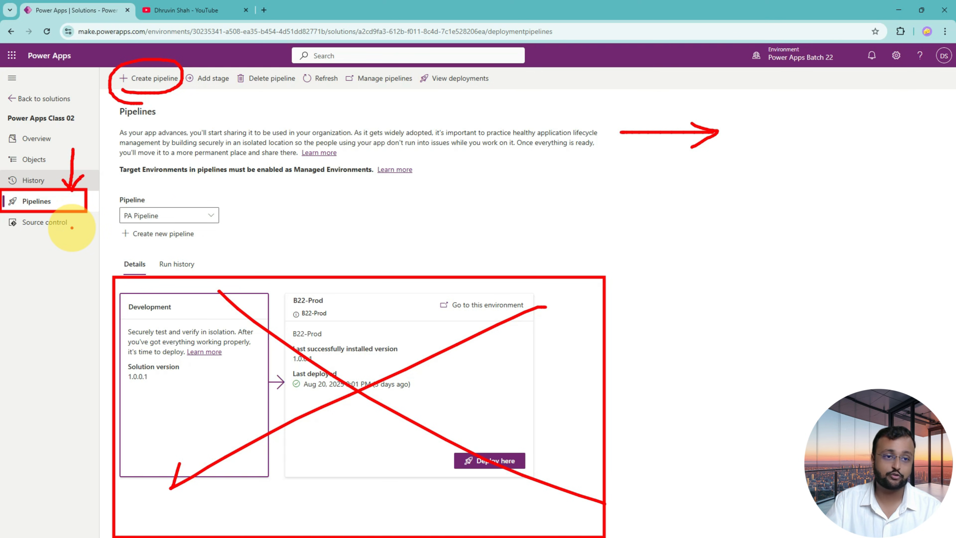
{"action": "key", "text": "Escape"}
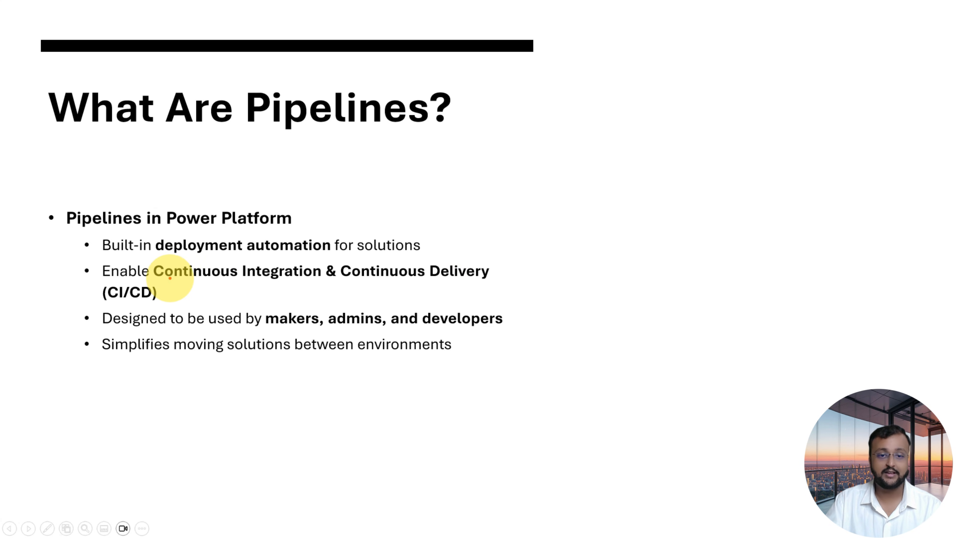
{"action": "left_click_drag", "start_coordinate": [170, 280], "coordinate": [472, 279]}
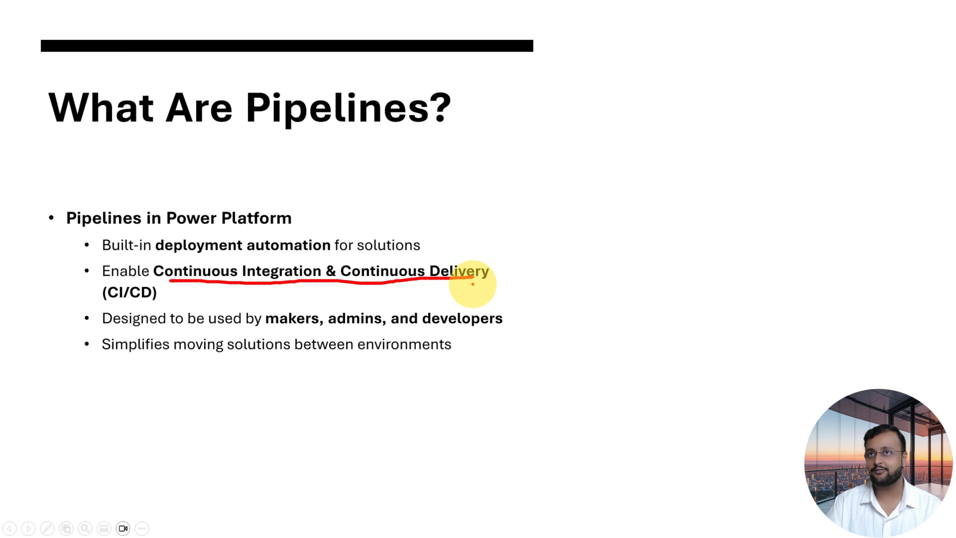
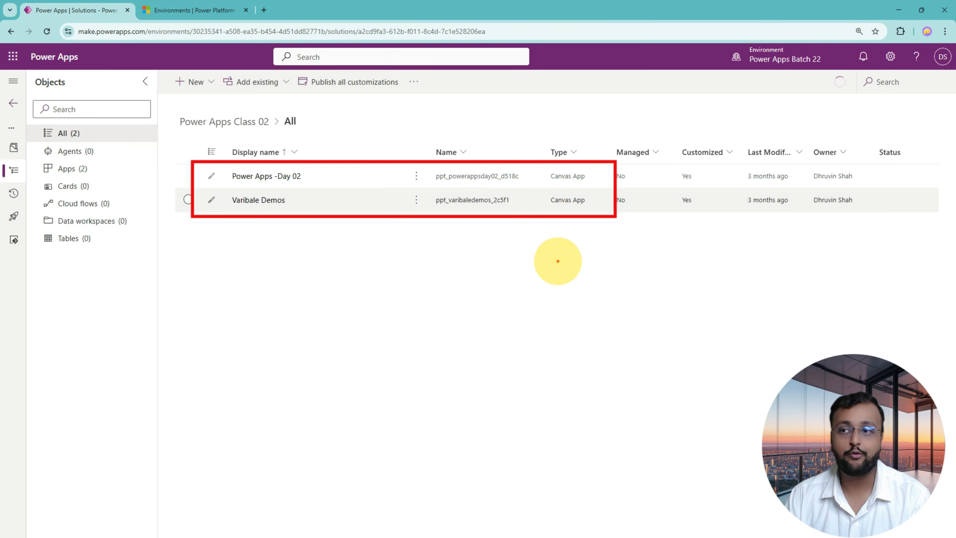
Return to the Solutions list and select the Power Apps Class 02 solution.
{"action": "left_click", "coordinate": [13, 103]}
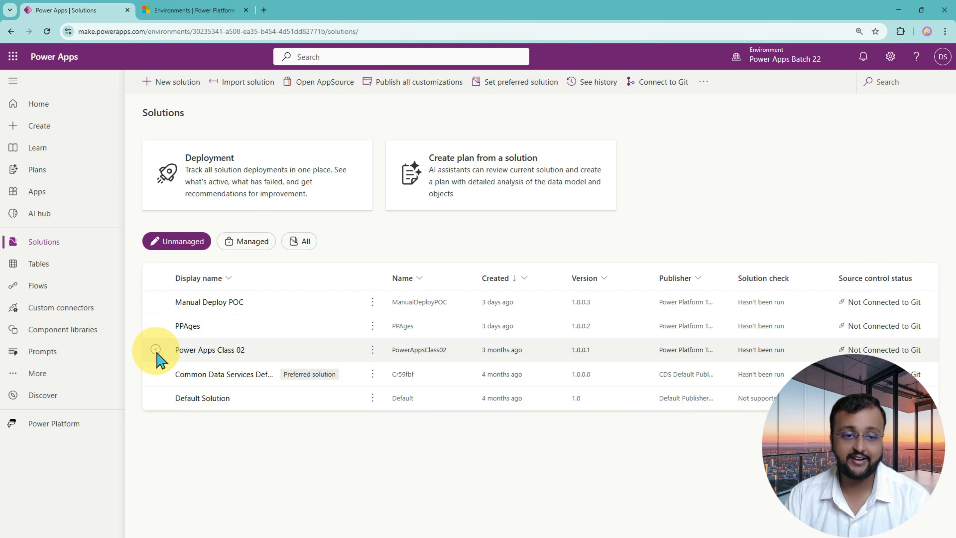
{"action": "left_click", "coordinate": [155, 349]}
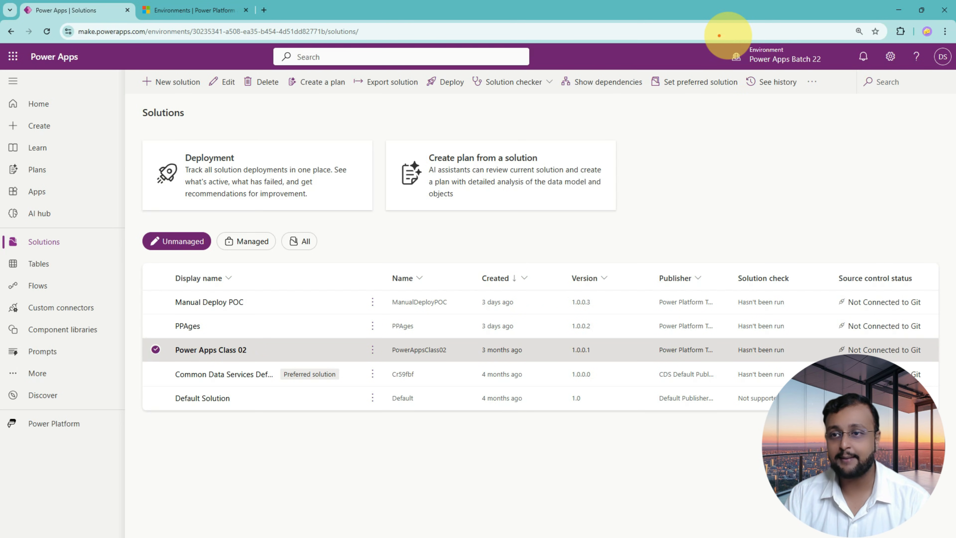
{"action": "left_click_drag", "start_coordinate": [812, 66], "coordinate": [841, 80]}
{"action": "mouse_move", "coordinate": [749, 146]}
{"action": "left_mouse_down"}
{"action": "mouse_move", "coordinate": [784, 78]}
{"action": "mouse_move", "coordinate": [785, 103]}
{"action": "left_mouse_up"}
{"action": "left_click_drag", "start_coordinate": [751, 63], "coordinate": [823, 67]}
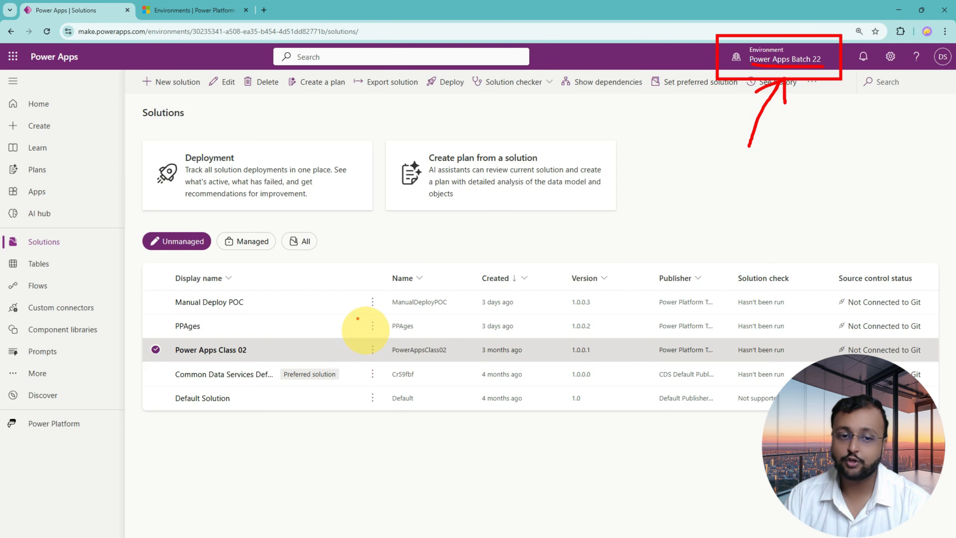
{"action": "mouse_move", "coordinate": [336, 257]}
{"action": "left_mouse_down"}
{"action": "mouse_move", "coordinate": [330, 335]}
{"action": "mouse_move", "coordinate": [341, 326]}
{"action": "left_mouse_up"}
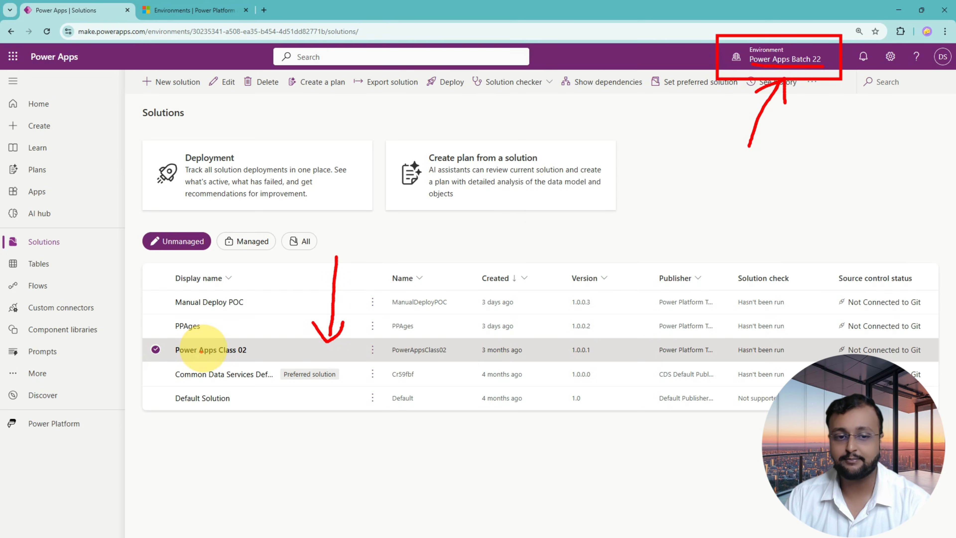
{"action": "mouse_move", "coordinate": [168, 362]}
{"action": "left_mouse_down"}
{"action": "mouse_move", "coordinate": [260, 360]}
{"action": "mouse_move", "coordinate": [183, 333]}
{"action": "mouse_move", "coordinate": [201, 367]}
{"action": "left_mouse_up"}
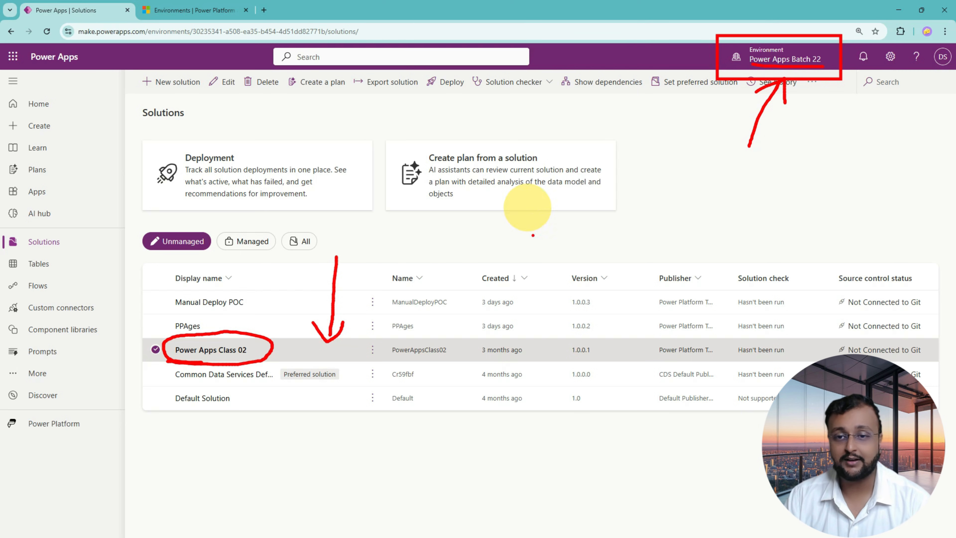
{"action": "mouse_move", "coordinate": [702, 161]}
{"action": "left_mouse_down"}
{"action": "mouse_move", "coordinate": [700, 180]}
{"action": "mouse_move", "coordinate": [757, 197]}
{"action": "mouse_move", "coordinate": [774, 188]}
{"action": "left_mouse_up"}
{"action": "mouse_move", "coordinate": [680, 216]}
{"action": "left_mouse_down"}
{"action": "mouse_move", "coordinate": [783, 213]}
{"action": "mouse_move", "coordinate": [834, 185]}
{"action": "mouse_move", "coordinate": [803, 201]}
{"action": "left_mouse_up"}
{"action": "mouse_move", "coordinate": [851, 165]}
{"action": "left_mouse_down"}
{"action": "mouse_move", "coordinate": [850, 203]}
{"action": "mouse_move", "coordinate": [854, 185]}
{"action": "mouse_move", "coordinate": [868, 199]}
{"action": "mouse_move", "coordinate": [905, 187]}
{"action": "mouse_move", "coordinate": [911, 199]}
{"action": "left_mouse_up"}
{"action": "mouse_move", "coordinate": [851, 214]}
{"action": "left_mouse_down"}
{"action": "mouse_move", "coordinate": [922, 213]}
{"action": "mouse_move", "coordinate": [900, 217]}
{"action": "left_mouse_up"}
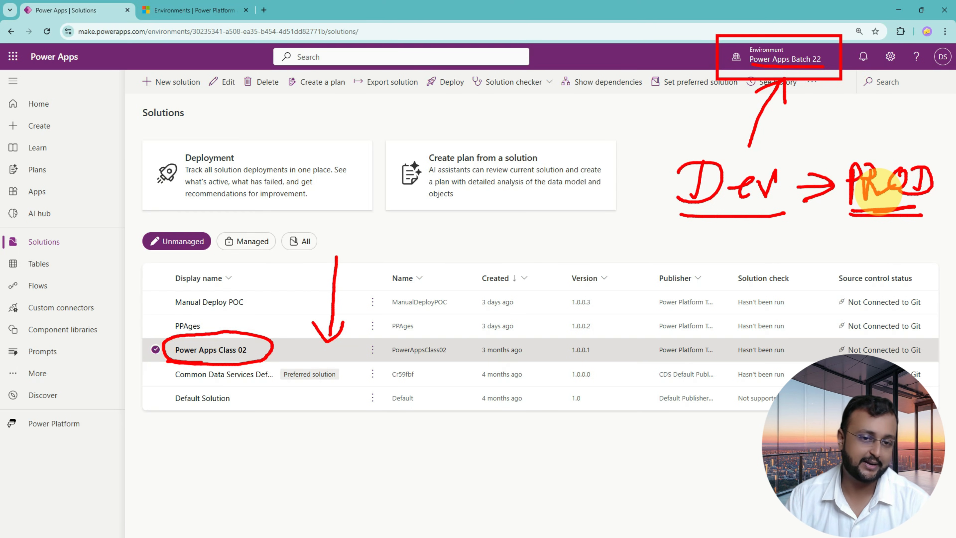
{"action": "key", "text": "Escape"}
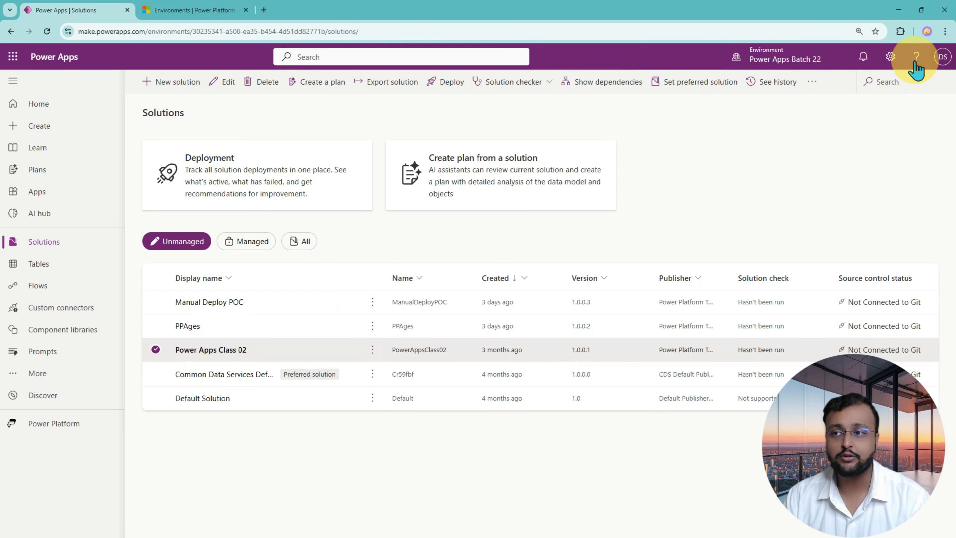
Open the Power Platform admin center from the Power Apps settings and display its environments list.
{"action": "left_click", "coordinate": [890, 57]}
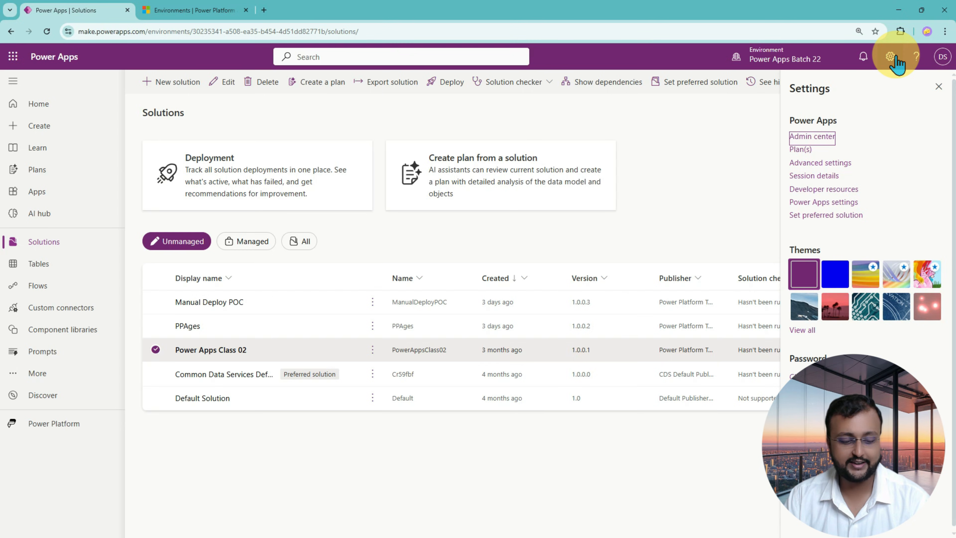
{"action": "mouse_move", "coordinate": [901, 34]}
{"action": "left_mouse_down"}
{"action": "mouse_move", "coordinate": [916, 57]}
{"action": "mouse_move", "coordinate": [885, 37]}
{"action": "left_mouse_up"}
{"action": "key", "text": "Escape"}
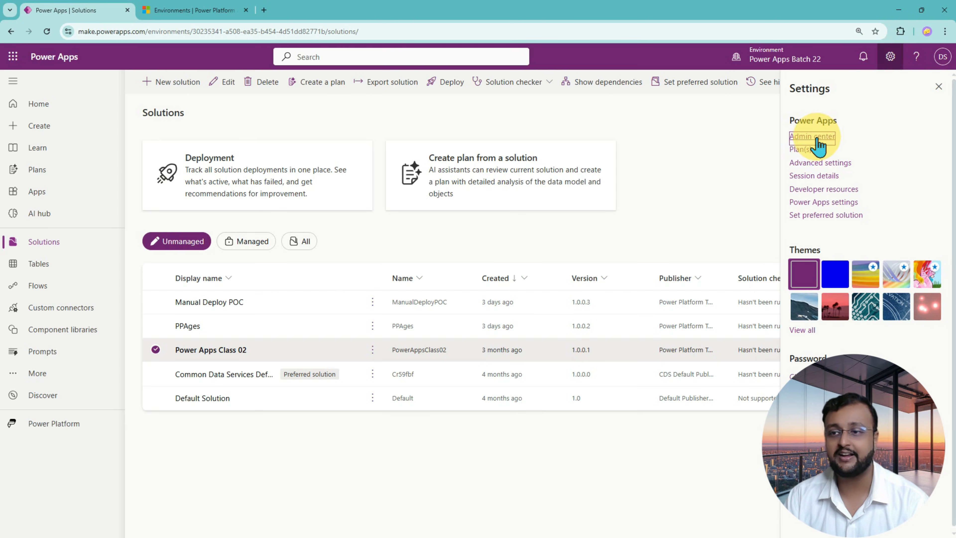
{"action": "left_click", "coordinate": [812, 136]}
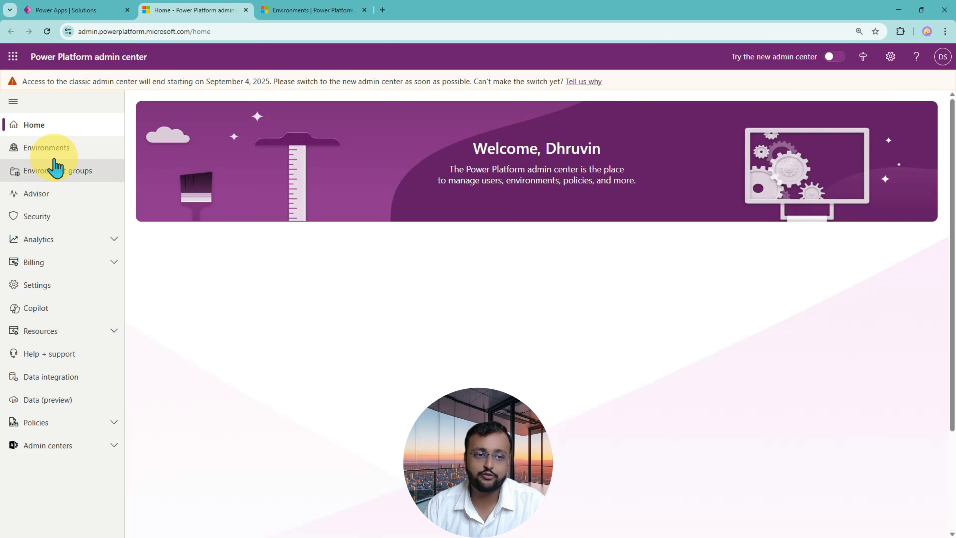
{"action": "left_click", "coordinate": [53, 151]}
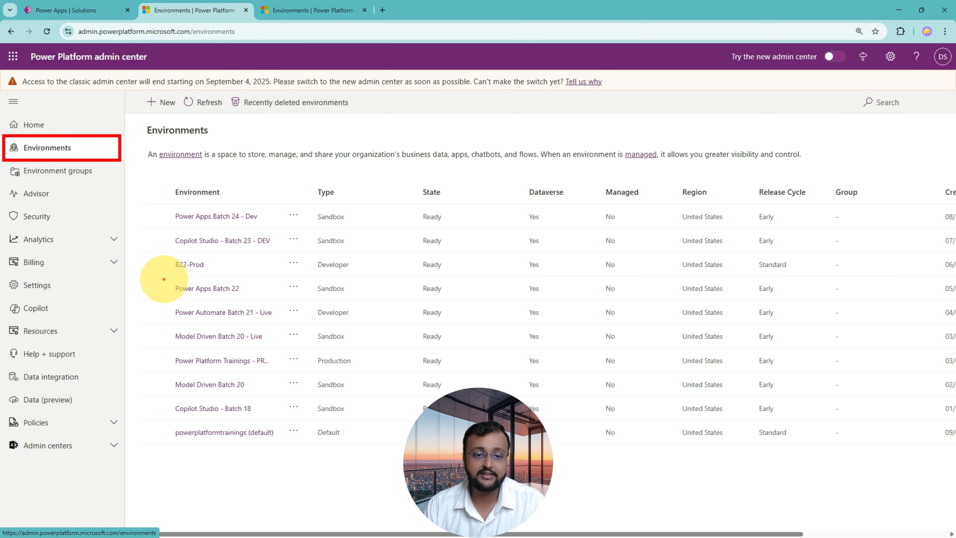
{"action": "left_click_drag", "start_coordinate": [162, 278], "coordinate": [820, 303]}
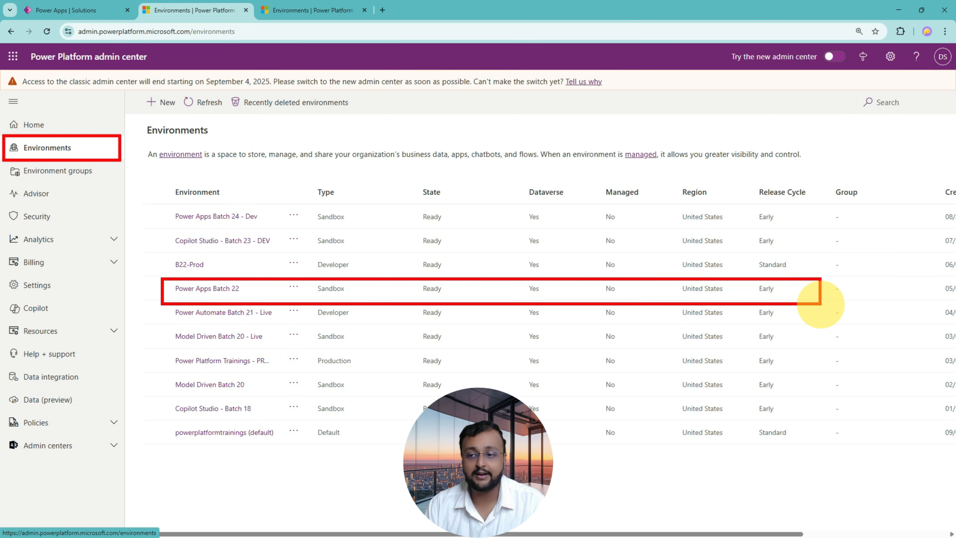
{"action": "mouse_move", "coordinate": [315, 299]}
{"action": "left_mouse_down"}
{"action": "mouse_move", "coordinate": [363, 284]}
{"action": "mouse_move", "coordinate": [313, 296]}
{"action": "left_mouse_up"}
{"action": "mouse_move", "coordinate": [388, 285]}
{"action": "left_mouse_down"}
{"action": "mouse_move", "coordinate": [391, 302]}
{"action": "mouse_move", "coordinate": [423, 290]}
{"action": "left_mouse_up"}
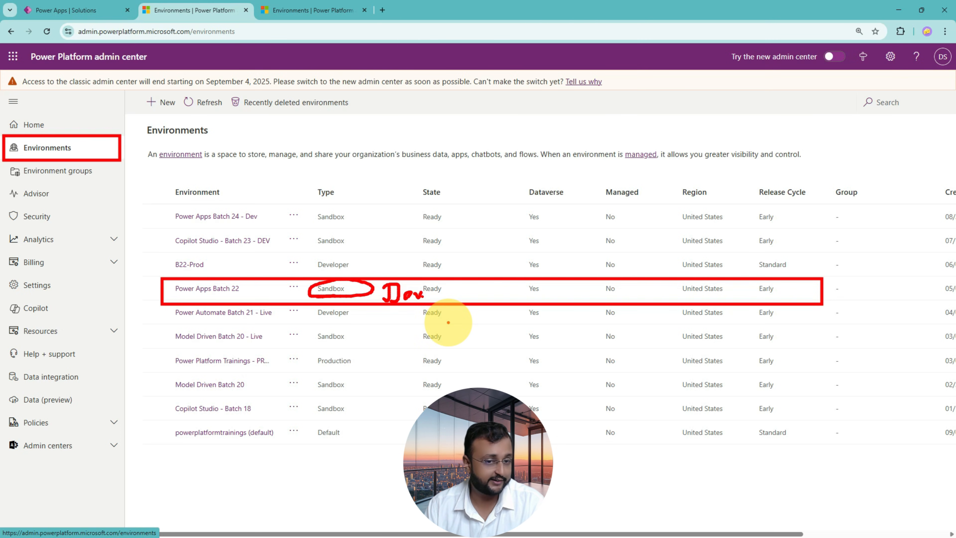
{"action": "left_click_drag", "start_coordinate": [174, 296], "coordinate": [243, 295]}
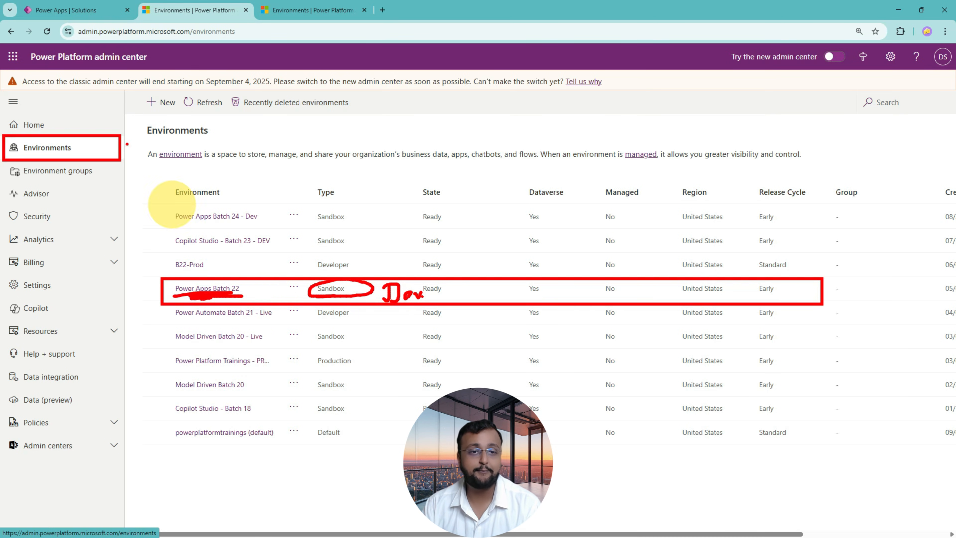
{"action": "left_click_drag", "start_coordinate": [162, 90], "coordinate": [138, 103]}
{"action": "key", "text": "Escape"}
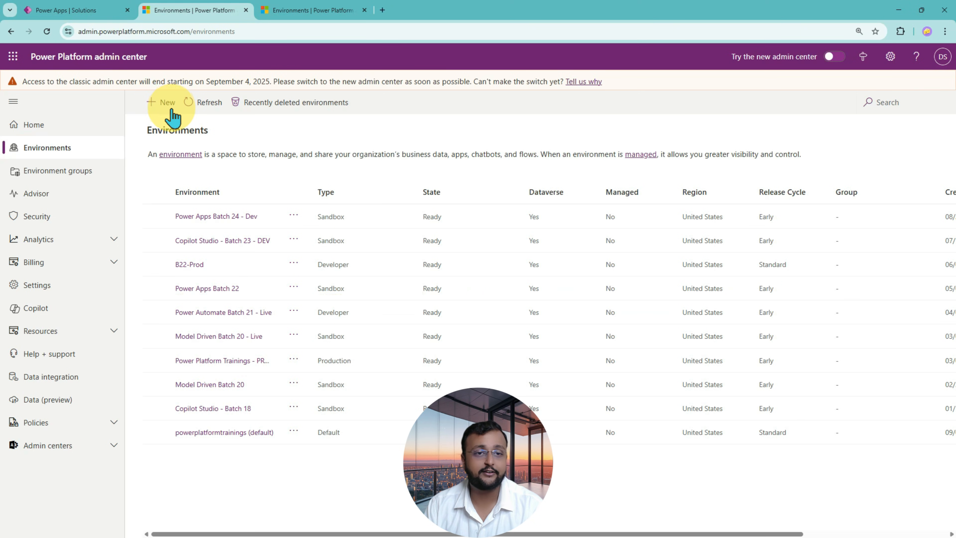
Start a new environment and name it PP Deployment Pip Prod.
{"action": "left_click", "coordinate": [167, 103]}
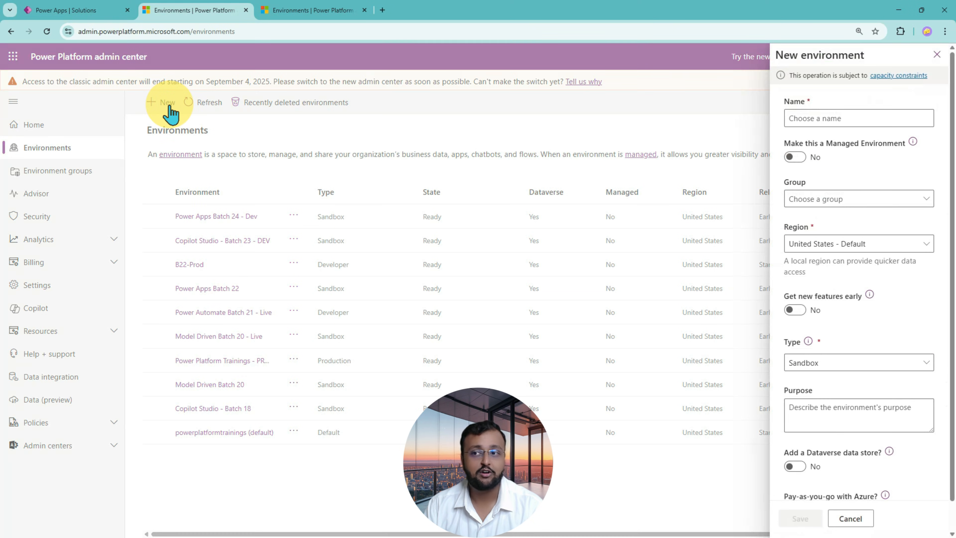
{"action": "left_click", "coordinate": [832, 119]}
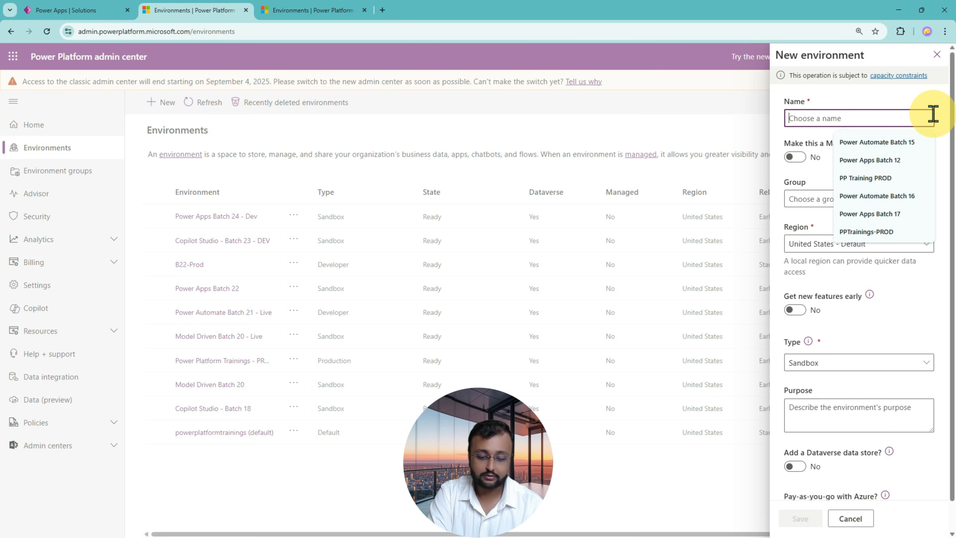
{"action": "type", "text": "PP Deployment Pip Prod"}
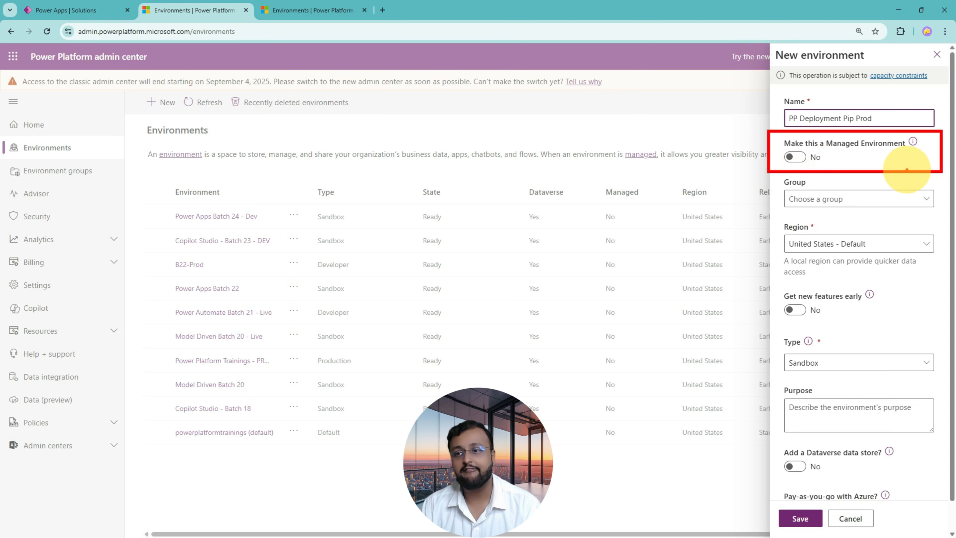
{"action": "mouse_move", "coordinate": [678, 149]}
{"action": "left_mouse_down"}
{"action": "mouse_move", "coordinate": [732, 145]}
{"action": "mouse_move", "coordinate": [736, 165]}
{"action": "left_mouse_up"}
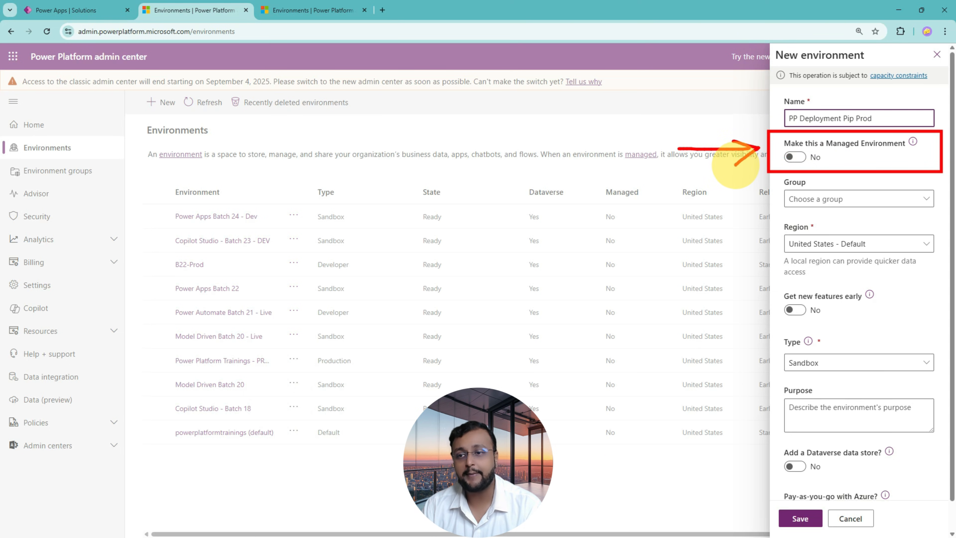
{"action": "mouse_move", "coordinate": [548, 75]}
{"action": "left_mouse_down"}
{"action": "mouse_move", "coordinate": [577, 110]}
{"action": "mouse_move", "coordinate": [576, 93]}
{"action": "left_mouse_up"}
{"action": "mouse_move", "coordinate": [592, 61]}
{"action": "left_mouse_down"}
{"action": "mouse_move", "coordinate": [596, 88]}
{"action": "mouse_move", "coordinate": [636, 63]}
{"action": "mouse_move", "coordinate": [681, 77]}
{"action": "mouse_move", "coordinate": [720, 64]}
{"action": "left_mouse_up"}
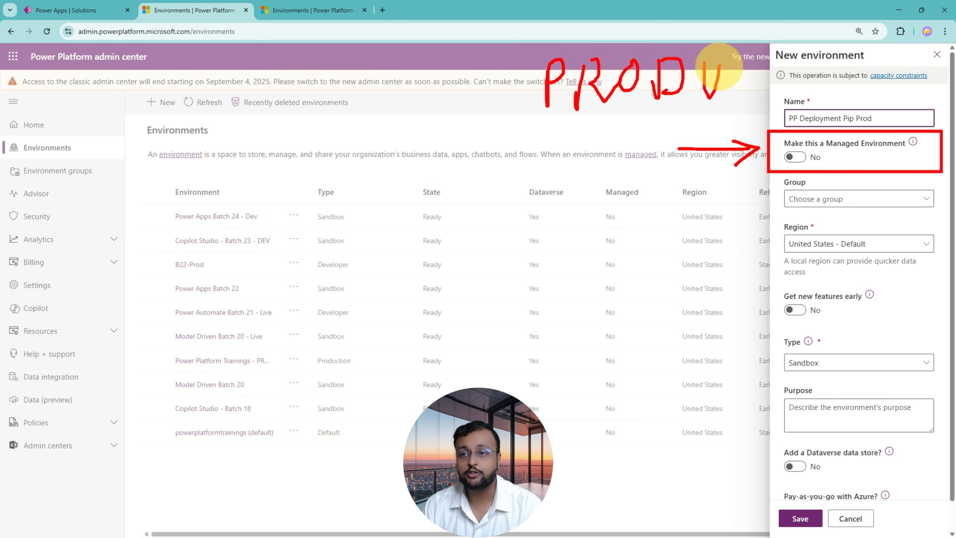
{"action": "left_click_drag", "start_coordinate": [574, 117], "coordinate": [768, 114]}
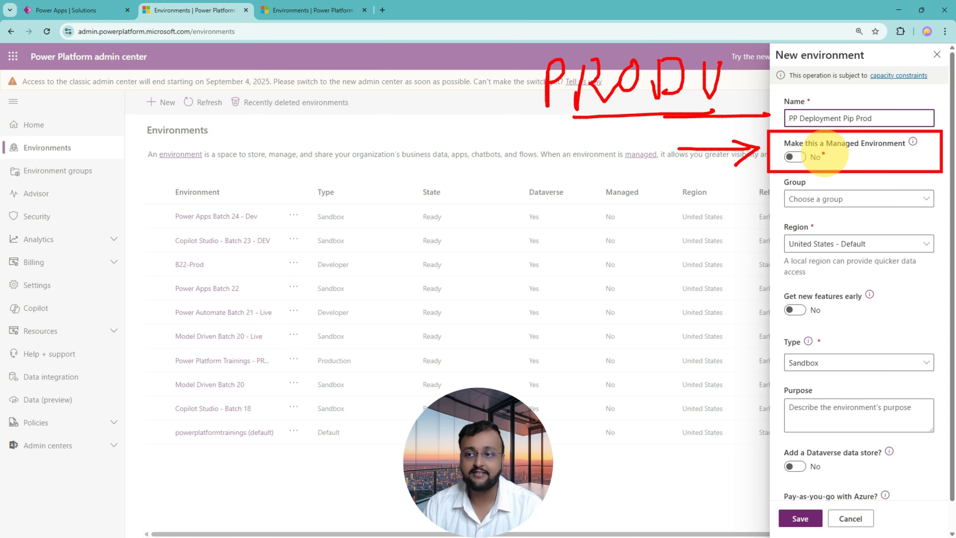
{"action": "mouse_move", "coordinate": [822, 153]}
{"action": "left_mouse_down"}
{"action": "mouse_move", "coordinate": [912, 150]}
{"action": "mouse_move", "coordinate": [850, 134]}
{"action": "mouse_move", "coordinate": [842, 150]}
{"action": "left_mouse_up"}
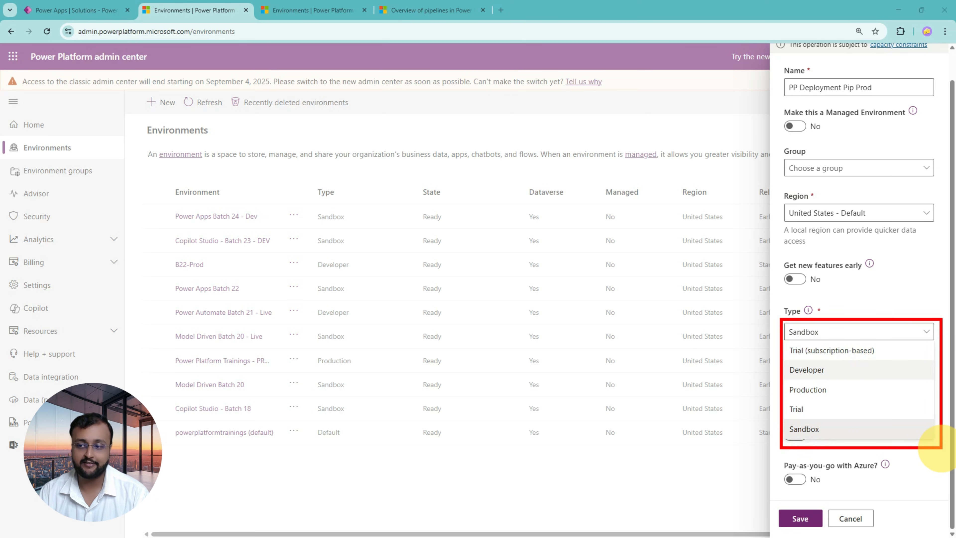
{"action": "left_click_drag", "start_coordinate": [677, 315], "coordinate": [756, 318]}
{"action": "left_click_drag", "start_coordinate": [847, 286], "coordinate": [848, 315]}
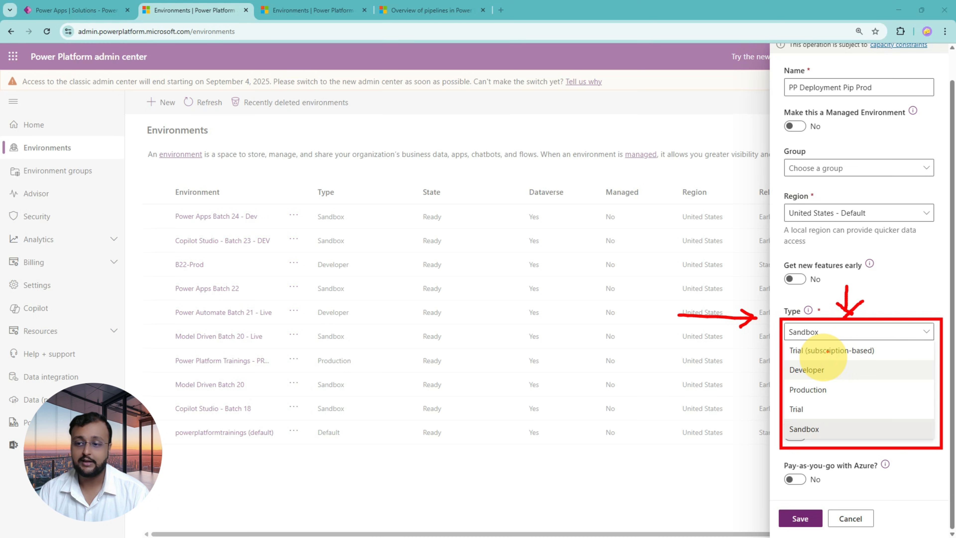
{"action": "mouse_move", "coordinate": [790, 378]}
{"action": "left_mouse_down"}
{"action": "mouse_move", "coordinate": [821, 376]}
{"action": "mouse_move", "coordinate": [825, 399]}
{"action": "mouse_move", "coordinate": [803, 417]}
{"action": "mouse_move", "coordinate": [819, 438]}
{"action": "left_mouse_up"}
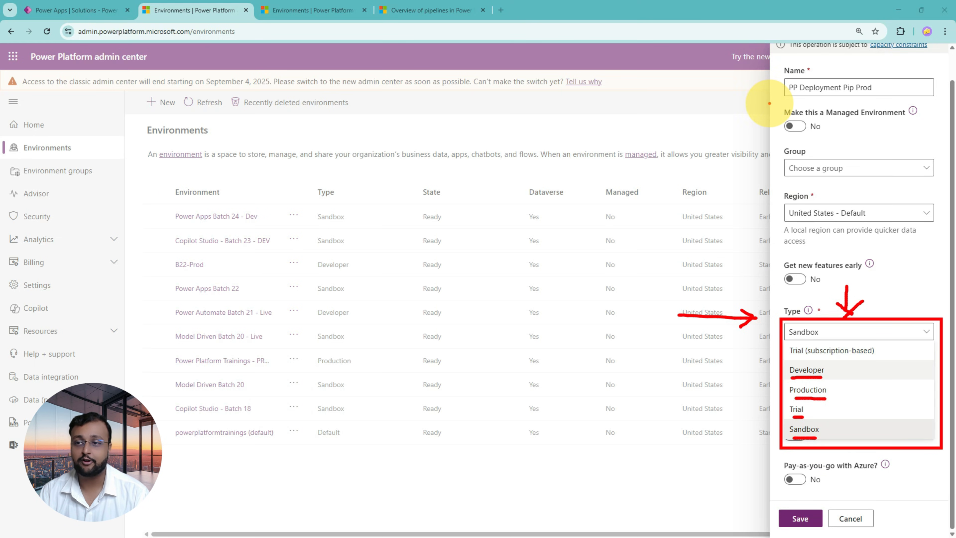
{"action": "mouse_move", "coordinate": [773, 101]}
{"action": "left_mouse_down"}
{"action": "mouse_move", "coordinate": [866, 132]}
{"action": "mouse_move", "coordinate": [931, 136]}
{"action": "left_mouse_up"}
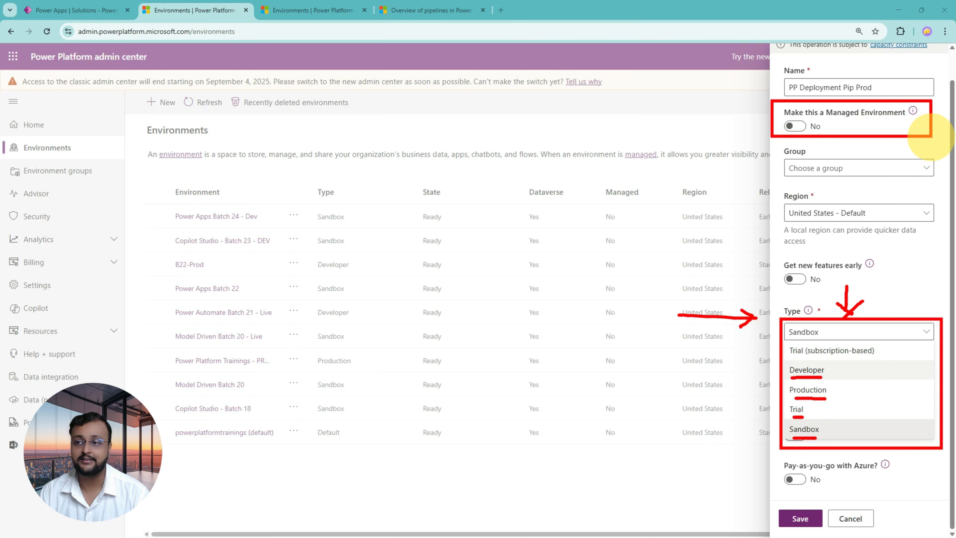
{"action": "mouse_move", "coordinate": [685, 107]}
{"action": "left_mouse_down"}
{"action": "mouse_move", "coordinate": [771, 111]}
{"action": "mouse_move", "coordinate": [755, 121]}
{"action": "left_mouse_up"}
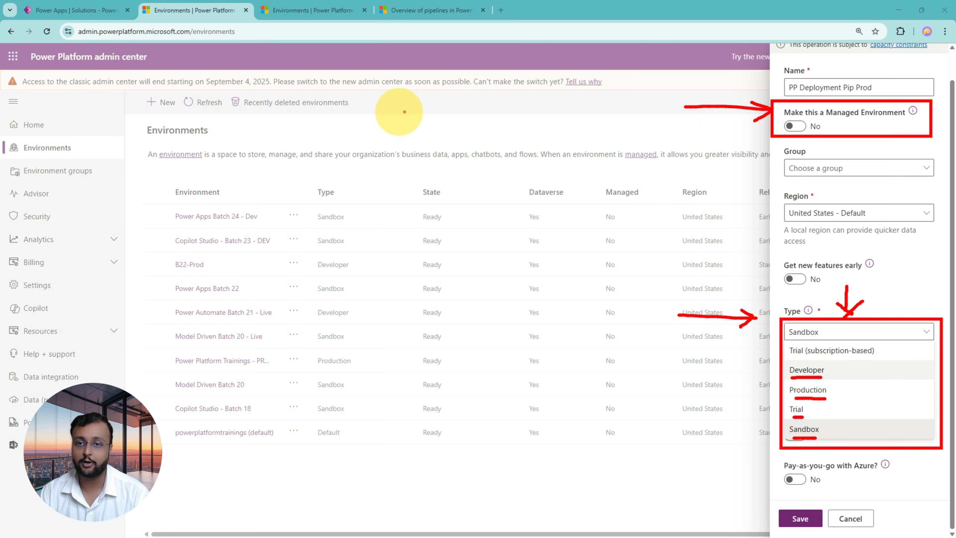
{"action": "mouse_move", "coordinate": [402, 117]}
{"action": "left_mouse_down"}
{"action": "mouse_move", "coordinate": [433, 94]}
{"action": "mouse_move", "coordinate": [461, 113]}
{"action": "mouse_move", "coordinate": [538, 90]}
{"action": "mouse_move", "coordinate": [522, 122]}
{"action": "left_mouse_up"}
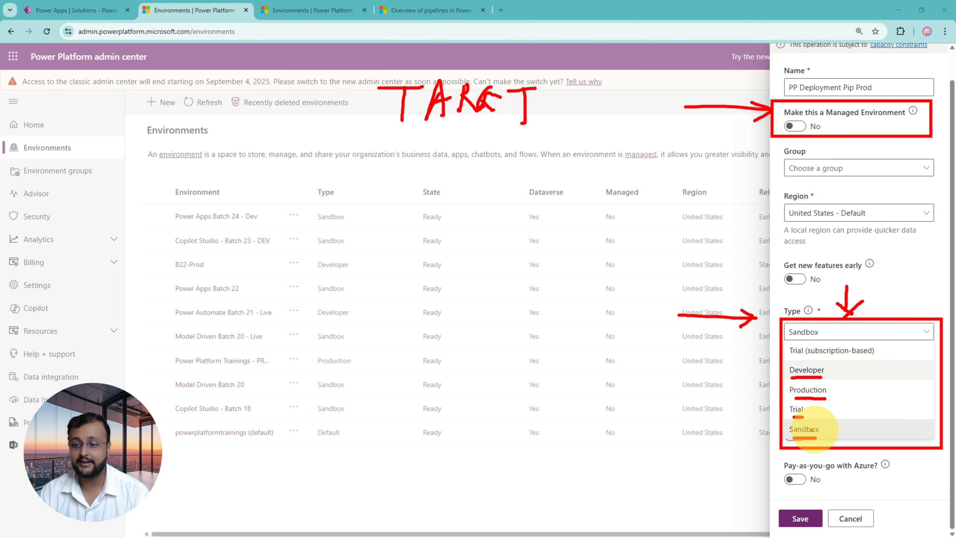
{"action": "mouse_move", "coordinate": [794, 424]}
{"action": "left_mouse_down"}
{"action": "mouse_move", "coordinate": [785, 433]}
{"action": "mouse_move", "coordinate": [824, 425]}
{"action": "mouse_move", "coordinate": [796, 416]}
{"action": "mouse_move", "coordinate": [811, 381]}
{"action": "mouse_move", "coordinate": [802, 389]}
{"action": "mouse_move", "coordinate": [869, 371]}
{"action": "mouse_move", "coordinate": [877, 403]}
{"action": "mouse_move", "coordinate": [867, 411]}
{"action": "left_mouse_up"}
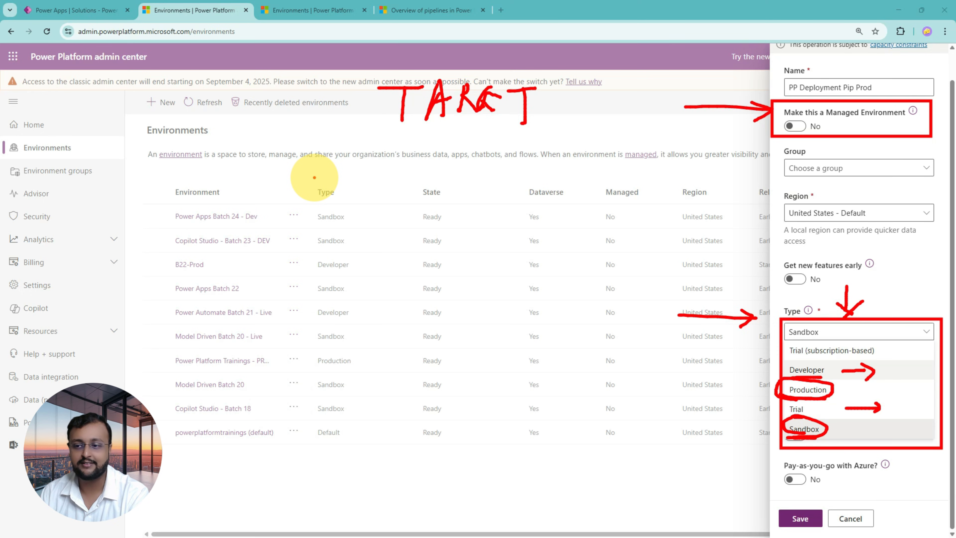
{"action": "left_click_drag", "start_coordinate": [145, 188], "coordinate": [159, 217]}
{"action": "mouse_move", "coordinate": [162, 172]}
{"action": "left_mouse_down"}
{"action": "mouse_move", "coordinate": [184, 219]}
{"action": "mouse_move", "coordinate": [226, 225]}
{"action": "mouse_move", "coordinate": [270, 199]}
{"action": "left_mouse_up"}
{"action": "left_click_drag", "start_coordinate": [324, 212], "coordinate": [433, 213]}
{"action": "left_click_drag", "start_coordinate": [411, 200], "coordinate": [423, 229]}
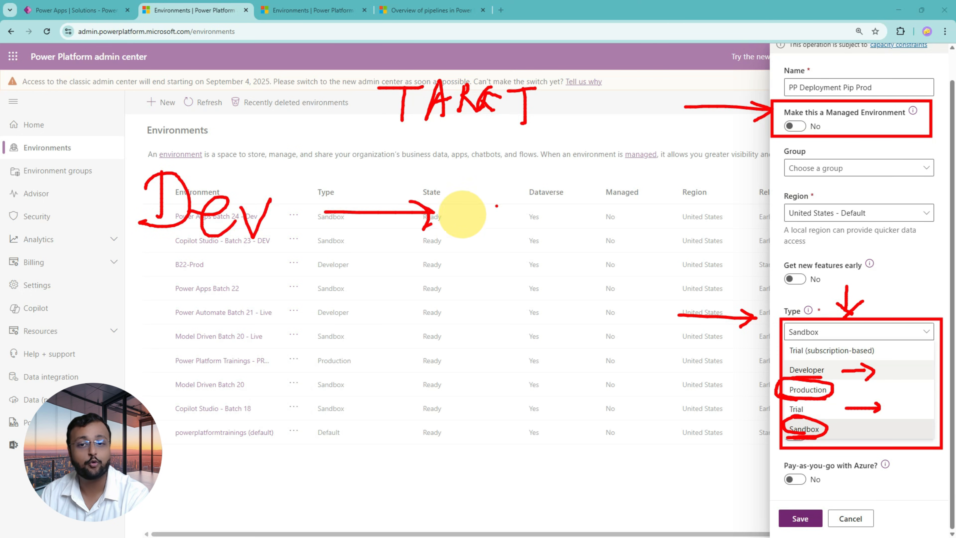
{"action": "mouse_move", "coordinate": [506, 196]}
{"action": "left_mouse_down"}
{"action": "mouse_move", "coordinate": [537, 219]}
{"action": "mouse_move", "coordinate": [533, 228]}
{"action": "mouse_move", "coordinate": [610, 211]}
{"action": "mouse_move", "coordinate": [553, 229]}
{"action": "left_mouse_up"}
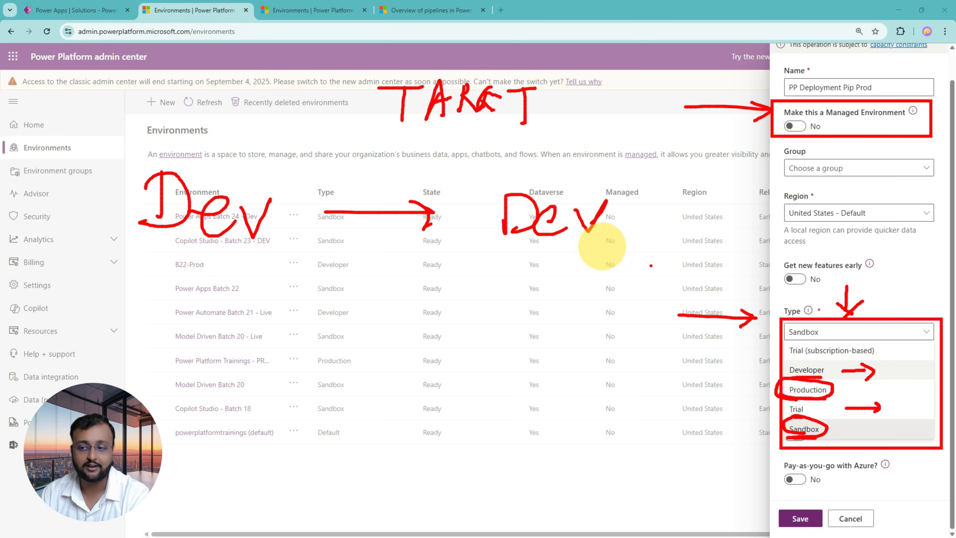
{"action": "mouse_move", "coordinate": [756, 368]}
{"action": "left_mouse_down"}
{"action": "mouse_move", "coordinate": [779, 367]}
{"action": "mouse_move", "coordinate": [778, 375]}
{"action": "left_mouse_up"}
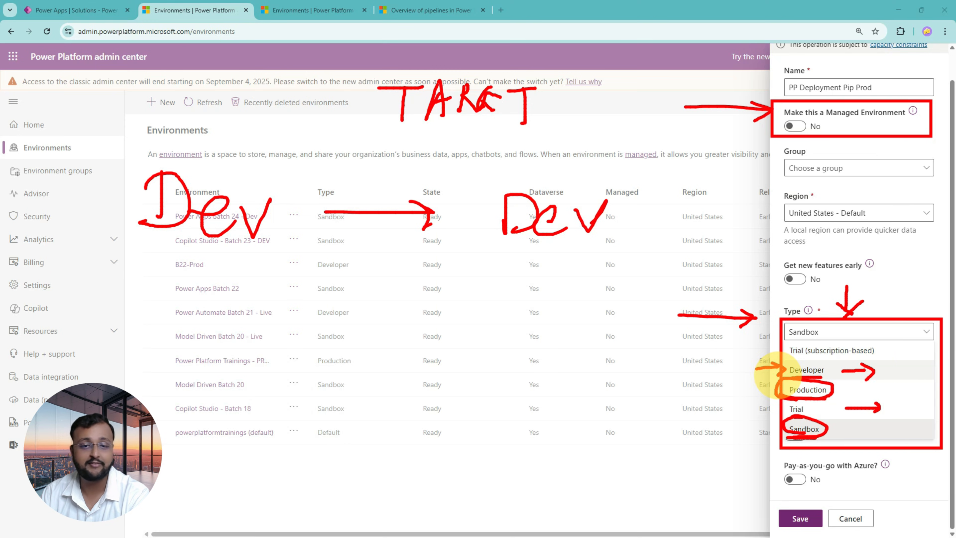
{"action": "key", "text": "Escape"}
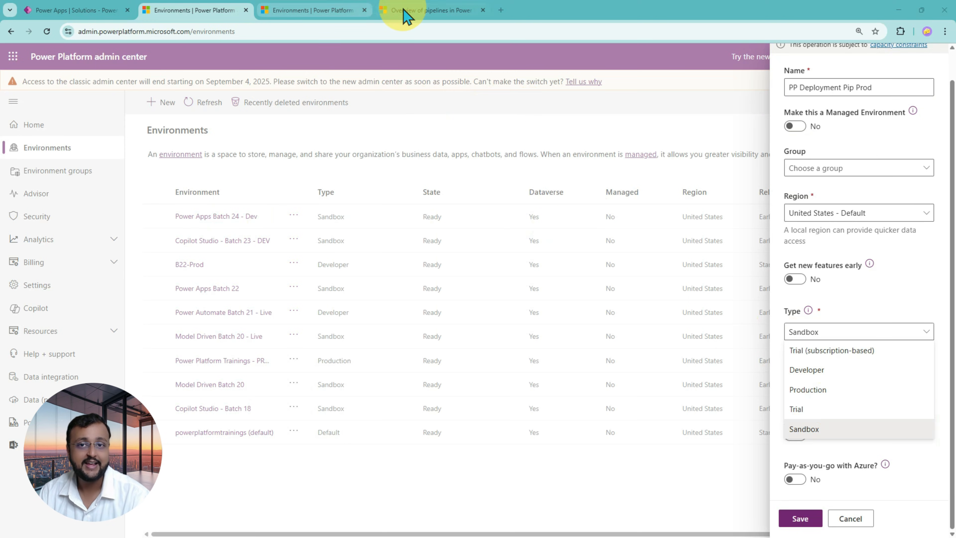
Switch to the Microsoft Learn pipelines overview and examine the table of environment purposes, types and standalone license requirements.
{"action": "left_click", "coordinate": [408, 10]}
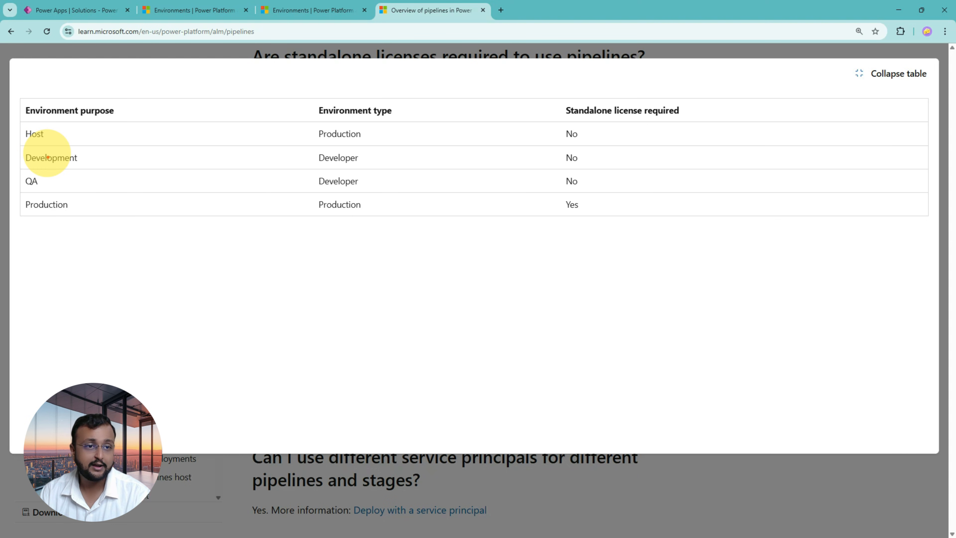
{"action": "mouse_move", "coordinate": [15, 124]}
{"action": "left_mouse_down"}
{"action": "mouse_move", "coordinate": [564, 133]}
{"action": "mouse_move", "coordinate": [608, 142]}
{"action": "mouse_move", "coordinate": [676, 130]}
{"action": "mouse_move", "coordinate": [665, 140]}
{"action": "left_mouse_up"}
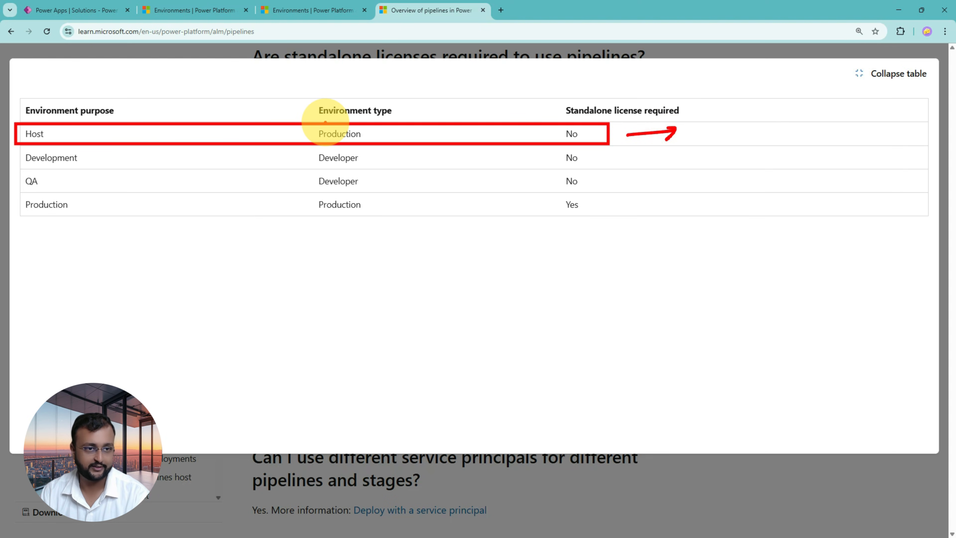
{"action": "mouse_move", "coordinate": [18, 146]}
{"action": "left_mouse_down"}
{"action": "mouse_move", "coordinate": [691, 219]}
{"action": "mouse_move", "coordinate": [783, 216]}
{"action": "left_mouse_up"}
{"action": "left_click_drag", "start_coordinate": [313, 164], "coordinate": [385, 166]}
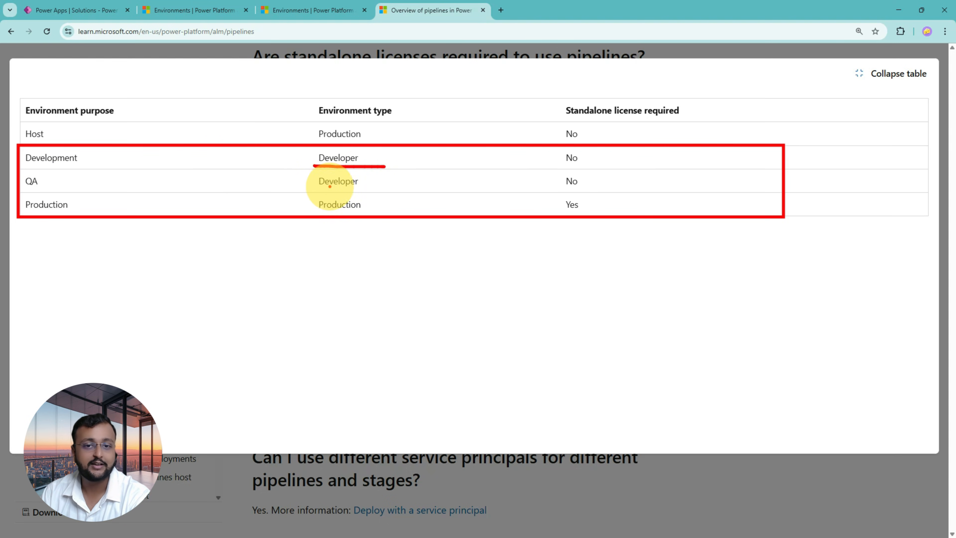
Compare the environment types and standalone license requirements listed for the Development, QA and Production purposes.
{"action": "left_click_drag", "start_coordinate": [317, 190], "coordinate": [358, 190]}
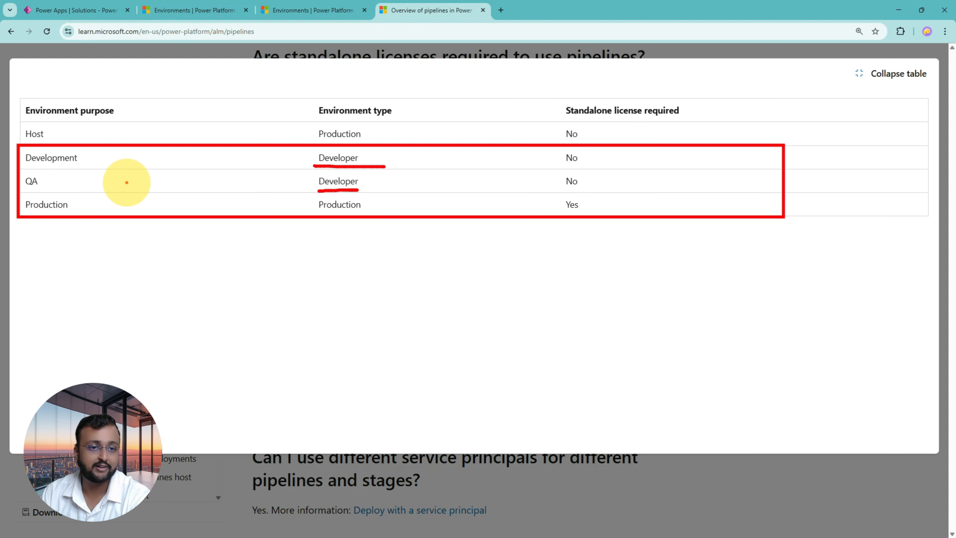
{"action": "left_click", "coordinate": [128, 182]}
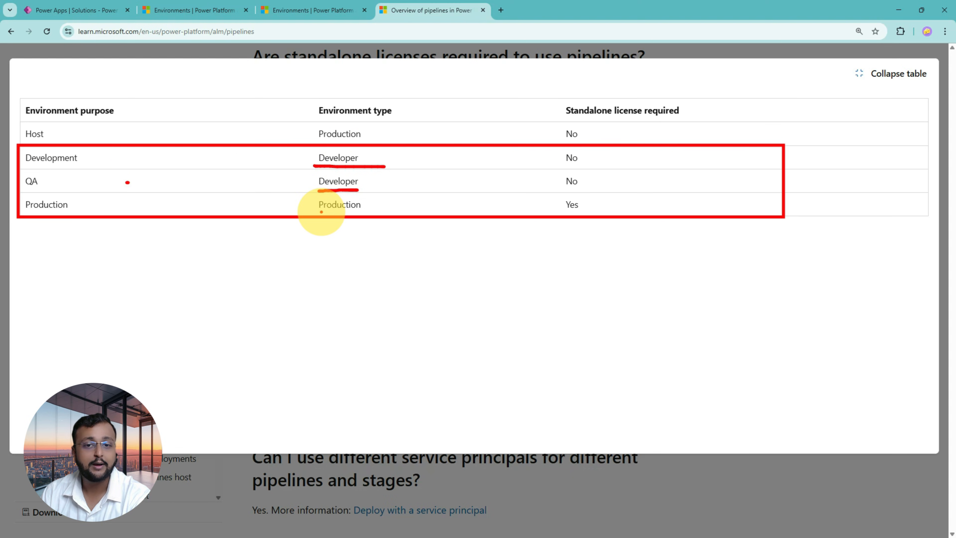
{"action": "left_click_drag", "start_coordinate": [319, 212], "coordinate": [357, 212]}
{"action": "left_click_drag", "start_coordinate": [131, 203], "coordinate": [103, 203]}
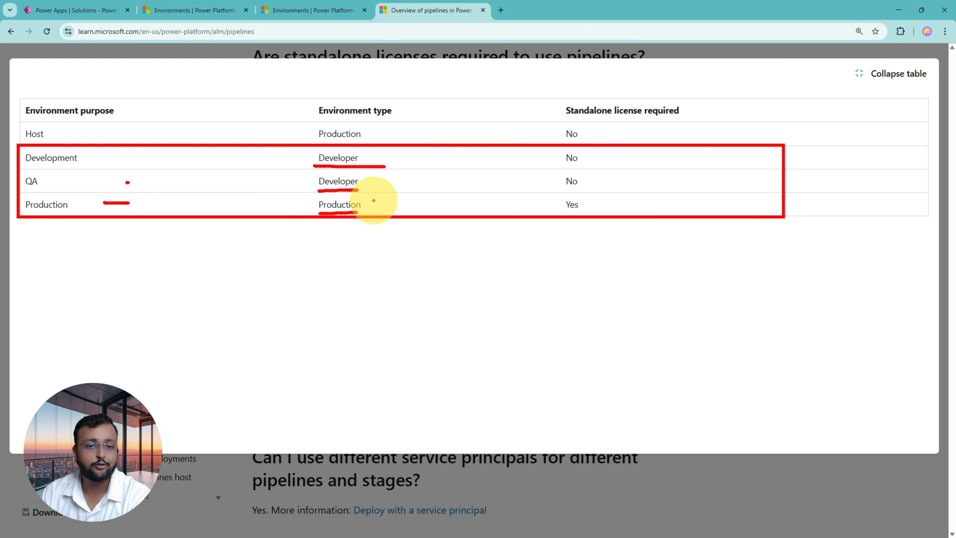
{"action": "mouse_move", "coordinate": [375, 199]}
{"action": "left_mouse_down"}
{"action": "mouse_move", "coordinate": [368, 211]}
{"action": "mouse_move", "coordinate": [401, 206]}
{"action": "left_mouse_up"}
{"action": "left_click_drag", "start_coordinate": [407, 208], "coordinate": [415, 205]}
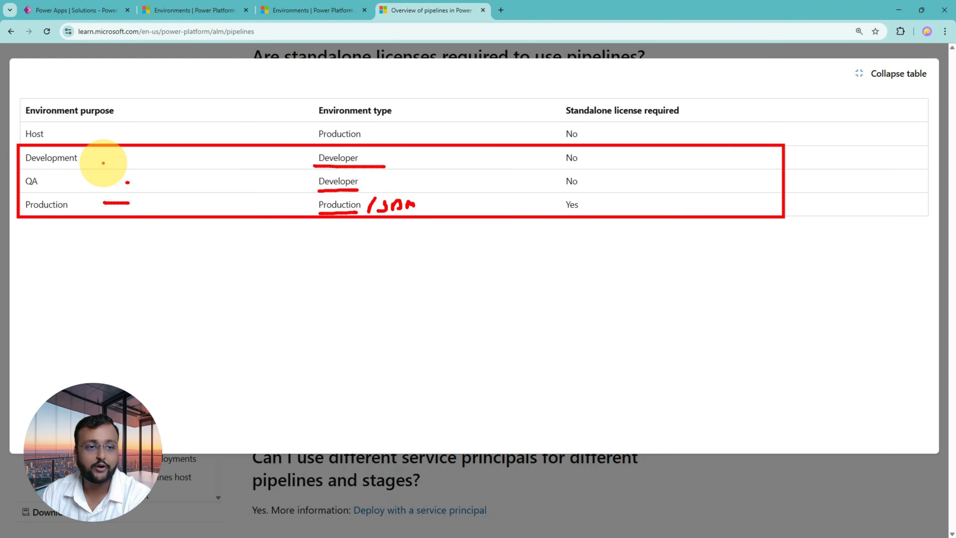
{"action": "left_click_drag", "start_coordinate": [107, 162], "coordinate": [112, 179]}
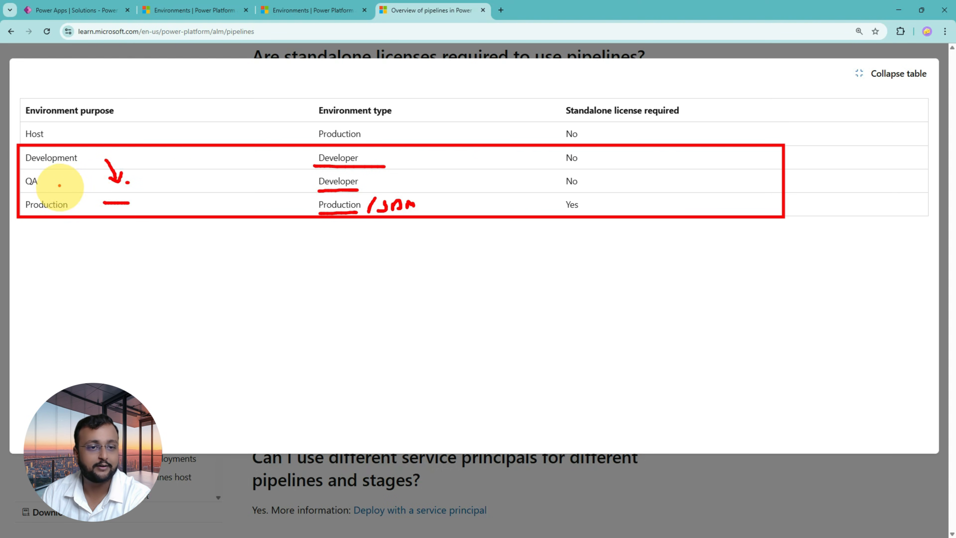
{"action": "mouse_move", "coordinate": [591, 176]}
{"action": "left_mouse_down"}
{"action": "mouse_move", "coordinate": [576, 180]}
{"action": "mouse_move", "coordinate": [594, 174]}
{"action": "left_mouse_up"}
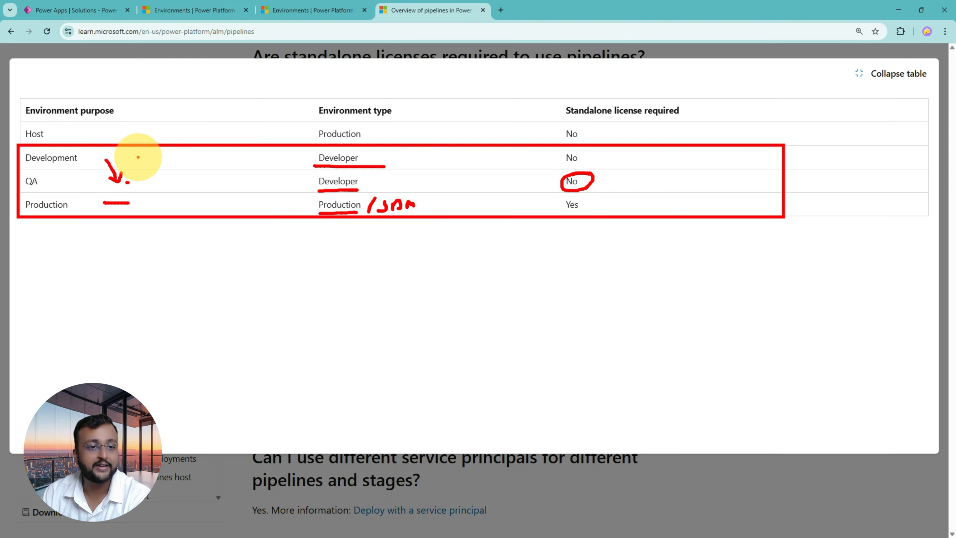
{"action": "left_click_drag", "start_coordinate": [138, 157], "coordinate": [154, 209]}
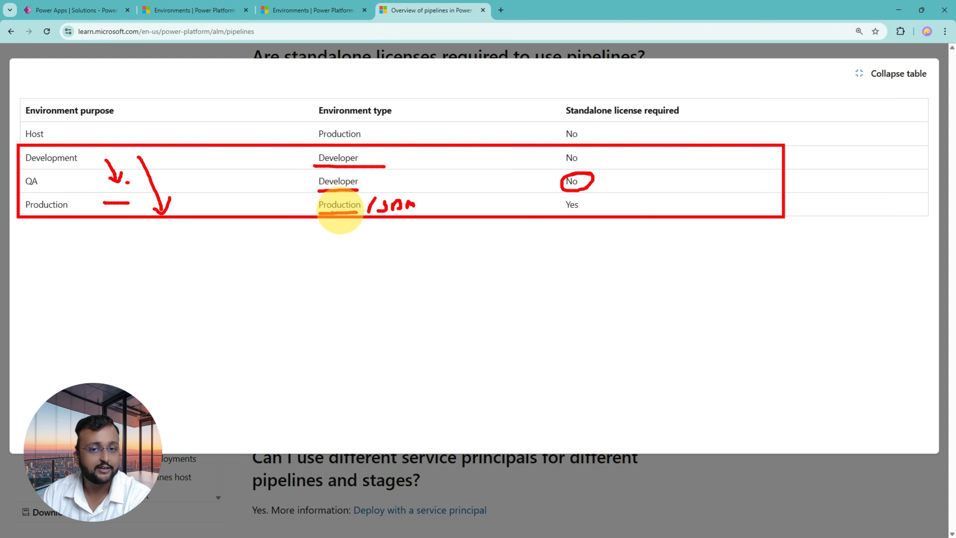
{"action": "mouse_move", "coordinate": [340, 213]}
{"action": "left_mouse_down"}
{"action": "mouse_move", "coordinate": [310, 213]}
{"action": "mouse_move", "coordinate": [351, 189]}
{"action": "mouse_move", "coordinate": [356, 214]}
{"action": "mouse_move", "coordinate": [310, 206]}
{"action": "left_mouse_up"}
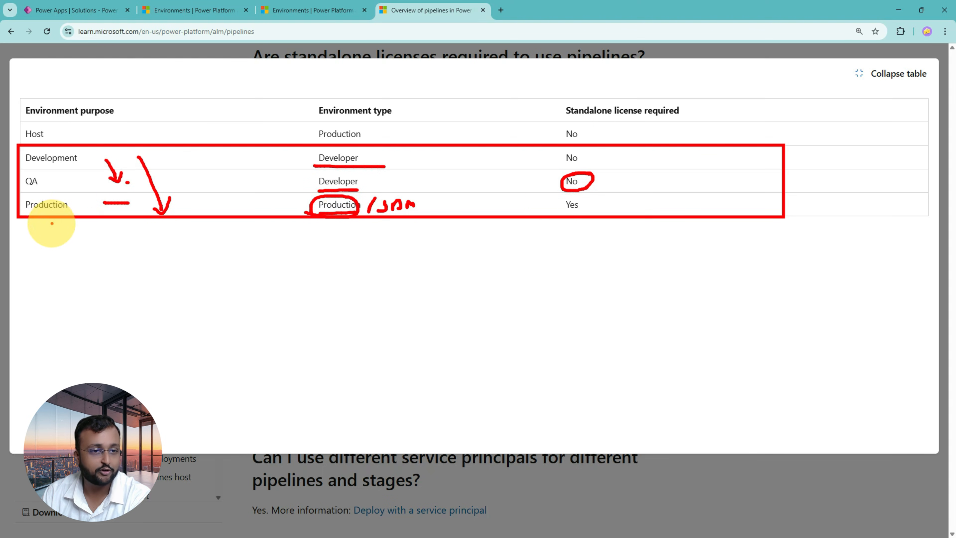
{"action": "mouse_move", "coordinate": [33, 211]}
{"action": "left_mouse_down"}
{"action": "mouse_move", "coordinate": [41, 198]}
{"action": "mouse_move", "coordinate": [49, 206]}
{"action": "left_mouse_up"}
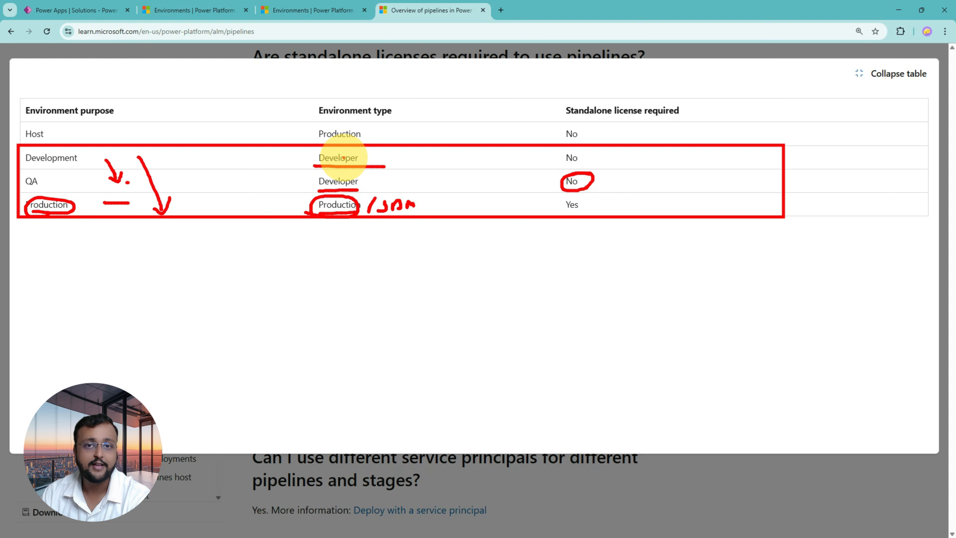
{"action": "key", "text": "Escape"}
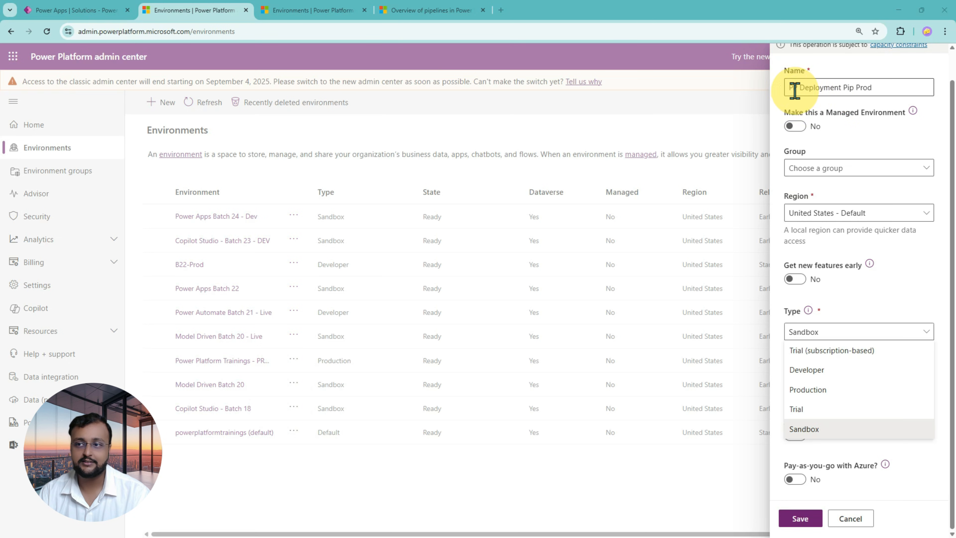
Return to the new environment form in the Power Platform admin center and set the environment type to Production.
{"action": "left_click_drag", "start_coordinate": [790, 89], "coordinate": [884, 91]}
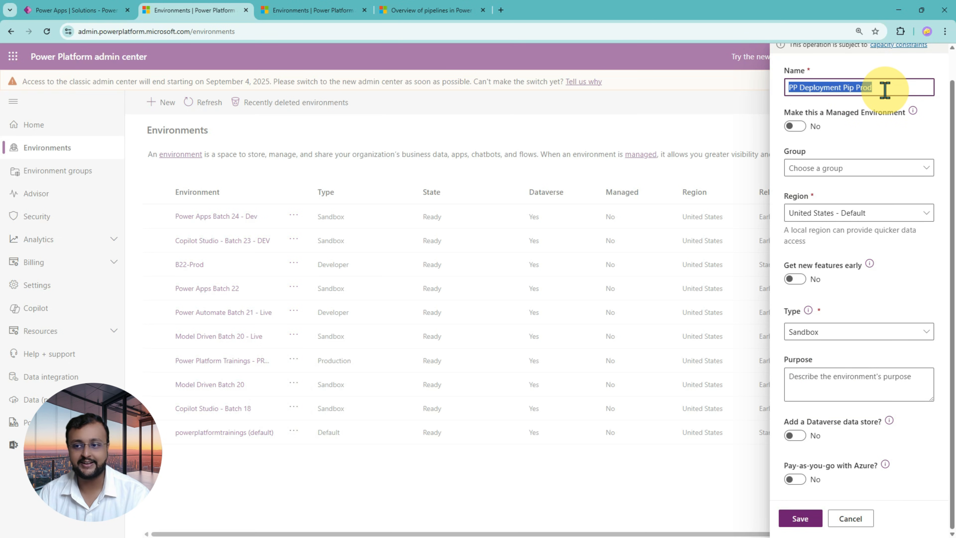
{"action": "left_click", "coordinate": [843, 335]}
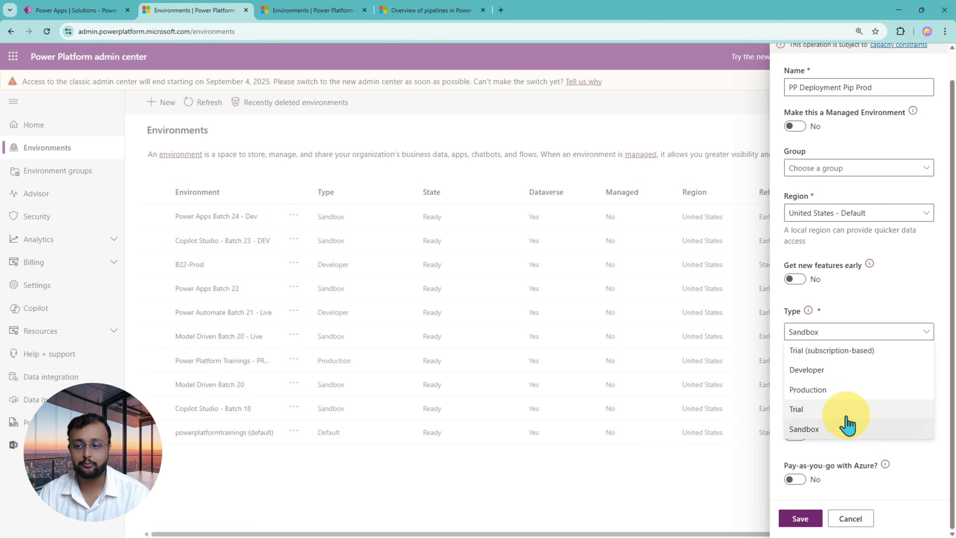
{"action": "left_click", "coordinate": [842, 396]}
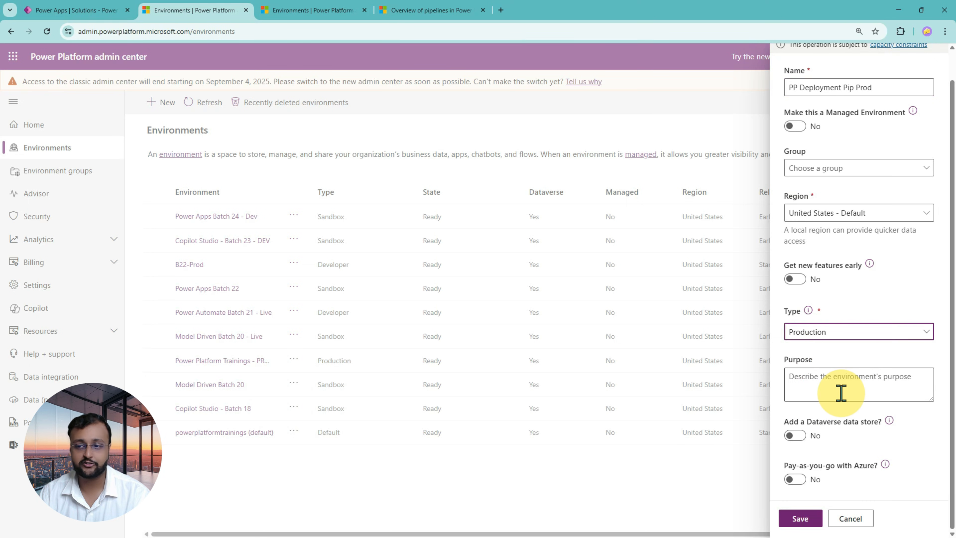
{"action": "left_click", "coordinate": [808, 310]}
{"action": "left_click_drag", "start_coordinate": [778, 300], "coordinate": [943, 354]}
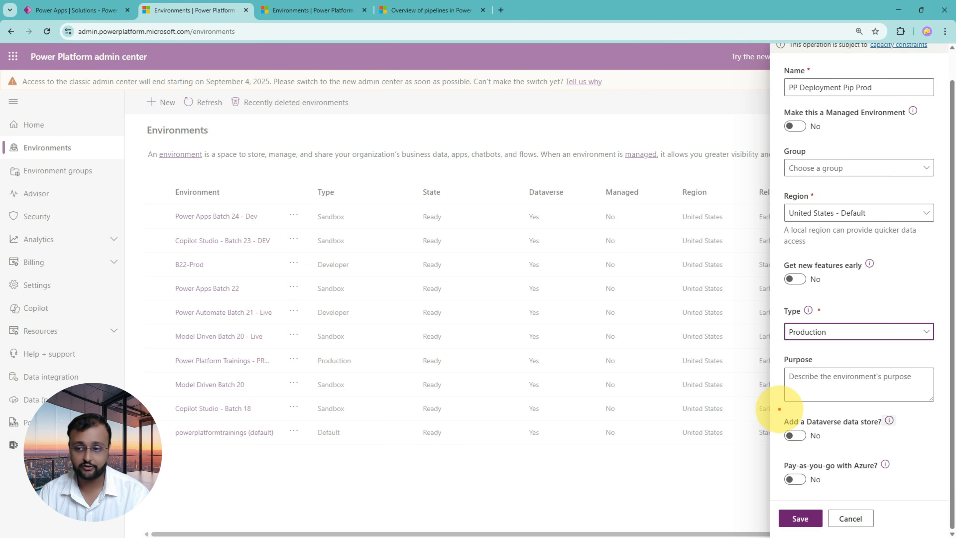
Enable a Dataverse data store for the new environment and continue to the Dataverse settings.
{"action": "left_click_drag", "start_coordinate": [779, 409], "coordinate": [920, 449]}
{"action": "mouse_move", "coordinate": [681, 429]}
{"action": "left_mouse_down"}
{"action": "mouse_move", "coordinate": [764, 424]}
{"action": "mouse_move", "coordinate": [752, 443]}
{"action": "left_mouse_up"}
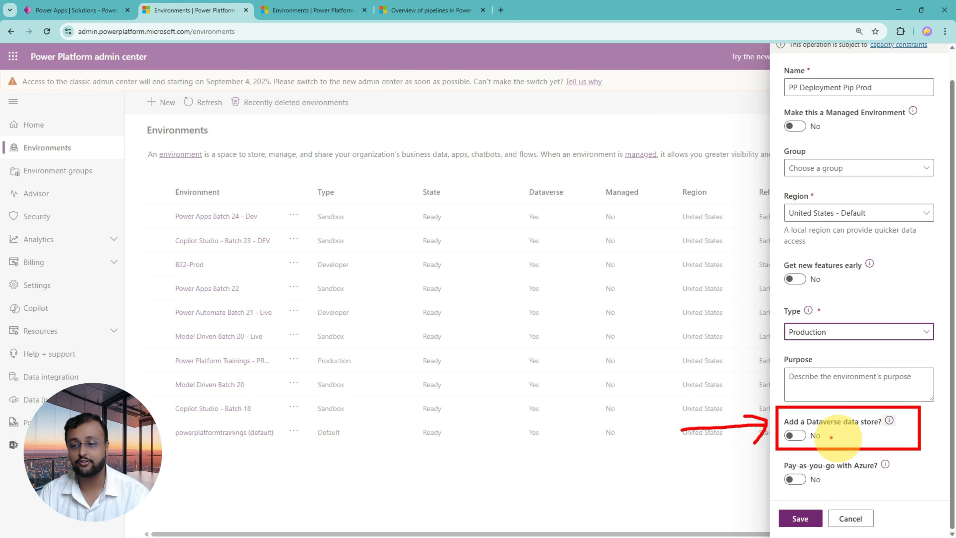
{"action": "key", "text": "Escape"}
{"action": "left_click", "coordinate": [795, 436]}
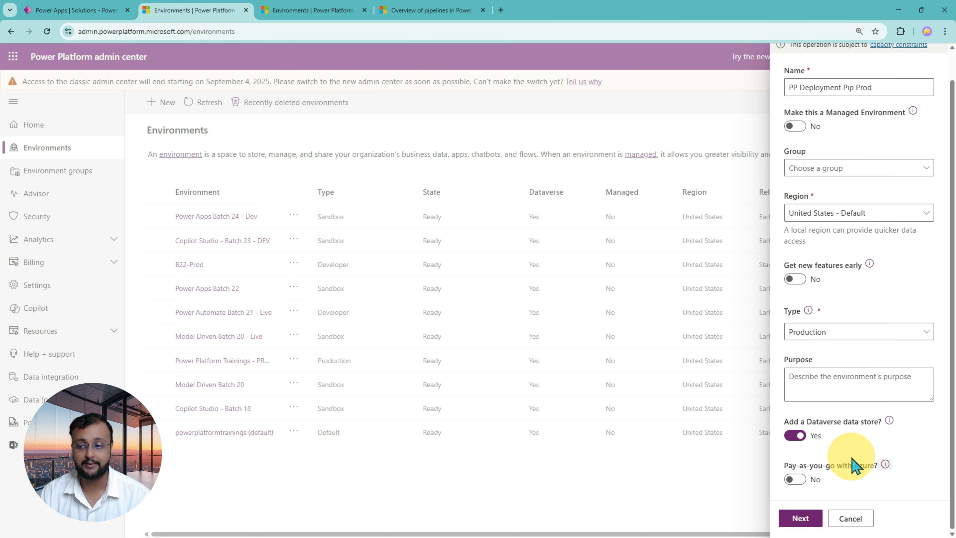
{"action": "left_click", "coordinate": [801, 519]}
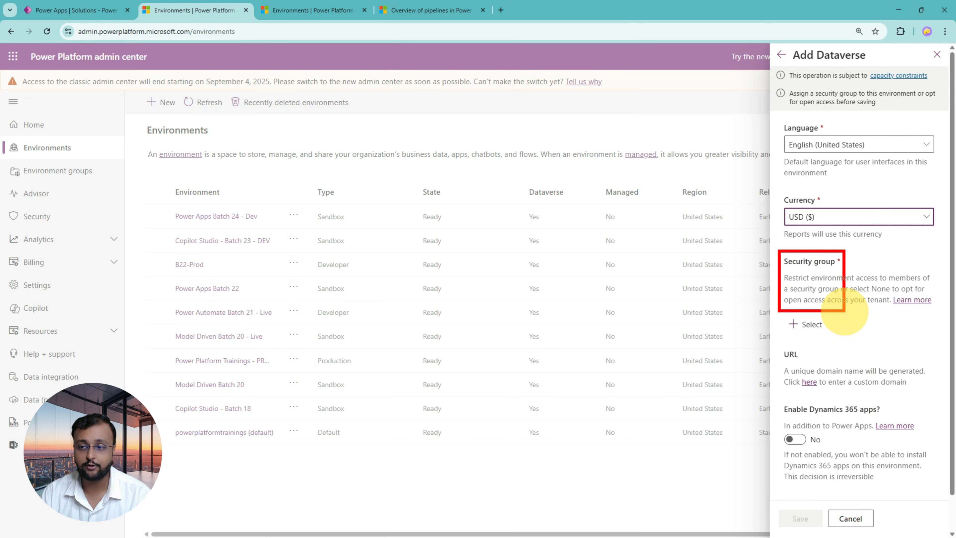
Set the environment's security group to None for open access.
{"action": "left_click", "coordinate": [805, 325]}
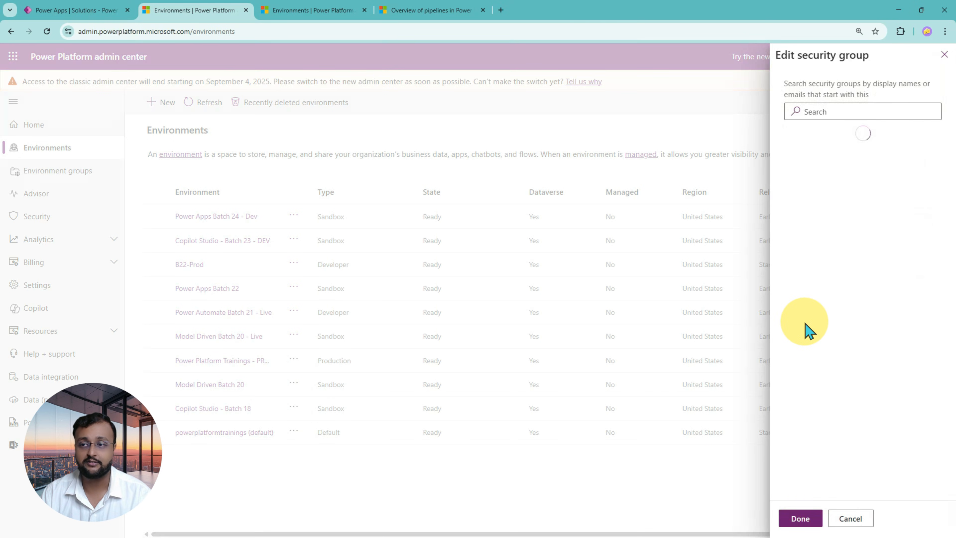
{"action": "left_click", "coordinate": [847, 196]}
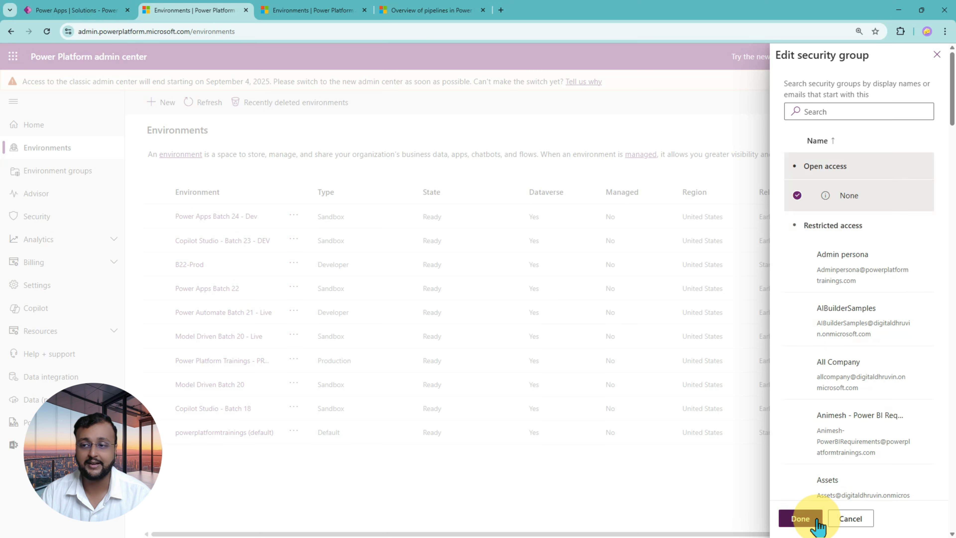
{"action": "left_click", "coordinate": [800, 517]}
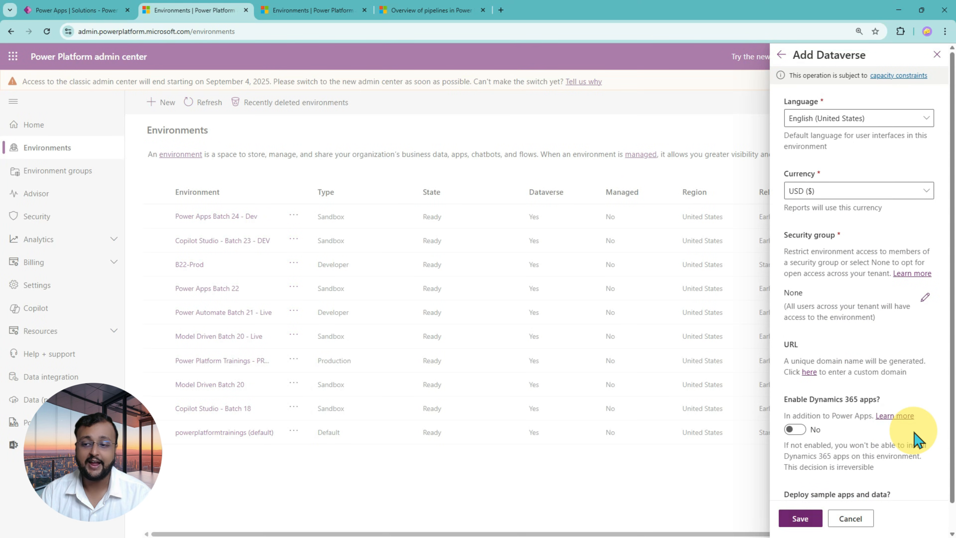
Review the option for enabling Dynamics 365 apps and save the new environment with it left off.
{"action": "left_click_drag", "start_coordinate": [777, 388], "coordinate": [930, 444]}
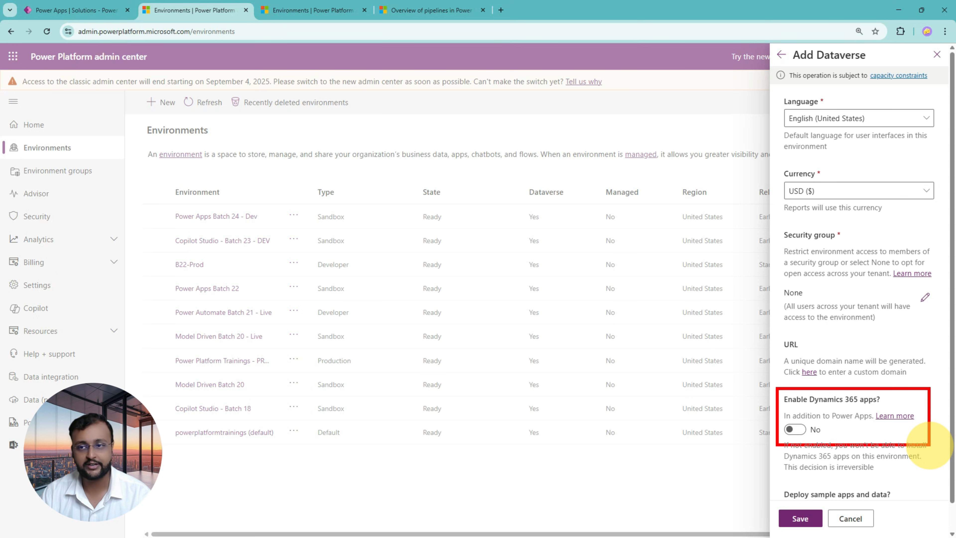
{"action": "left_click_drag", "start_coordinate": [681, 408], "coordinate": [768, 408]}
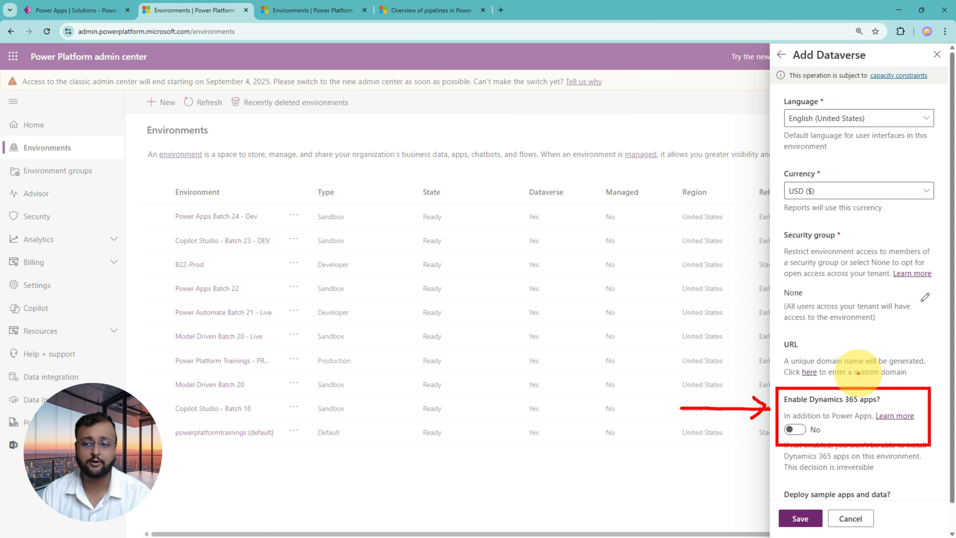
{"action": "key", "text": "Escape"}
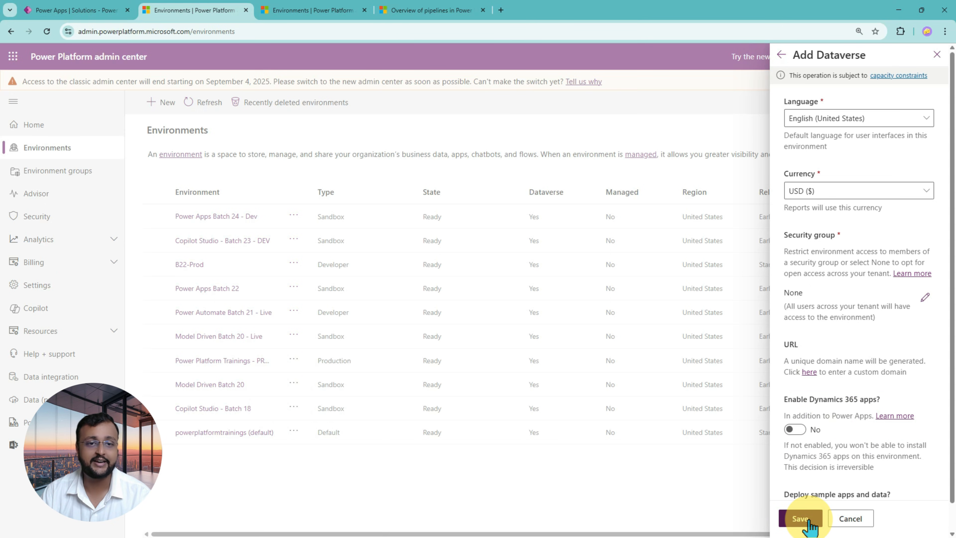
{"action": "left_click", "coordinate": [800, 518]}
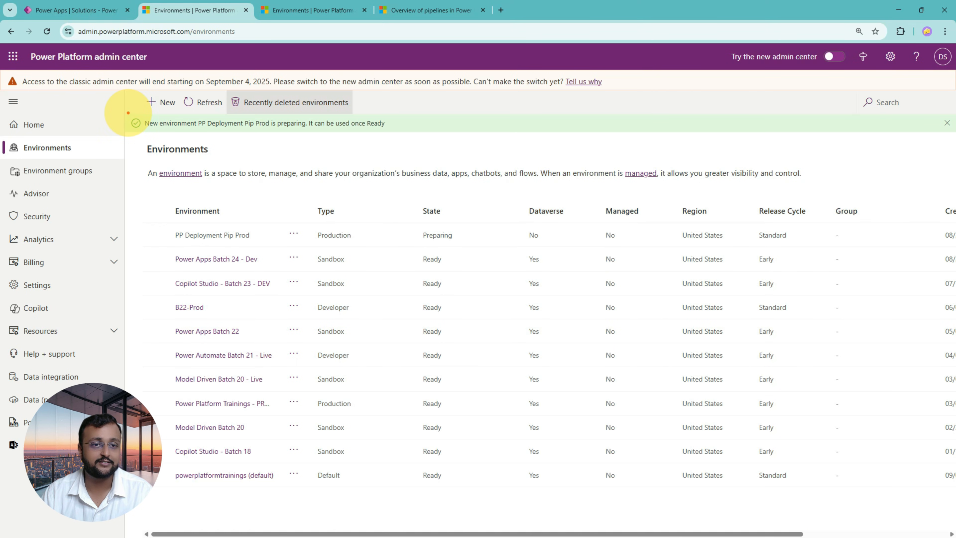
Read the creation notice for PP Deployment Pip Prod and check the environment type of Power Apps Batch 22.
{"action": "left_click_drag", "start_coordinate": [127, 112], "coordinate": [440, 137]}
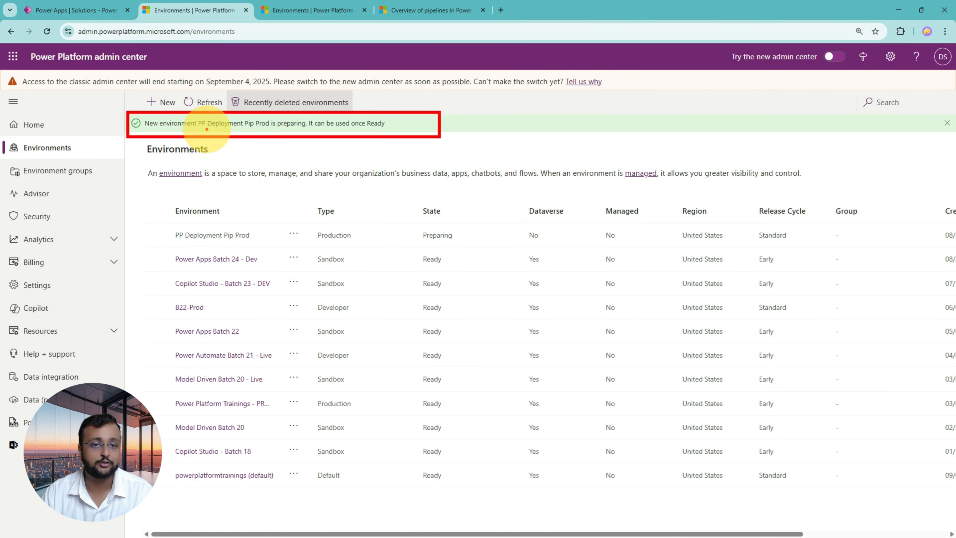
{"action": "mouse_move", "coordinate": [195, 130]}
{"action": "left_mouse_down"}
{"action": "mouse_move", "coordinate": [380, 130]}
{"action": "mouse_move", "coordinate": [371, 162]}
{"action": "mouse_move", "coordinate": [354, 155]}
{"action": "left_mouse_up"}
{"action": "left_click_drag", "start_coordinate": [363, 138], "coordinate": [378, 151]}
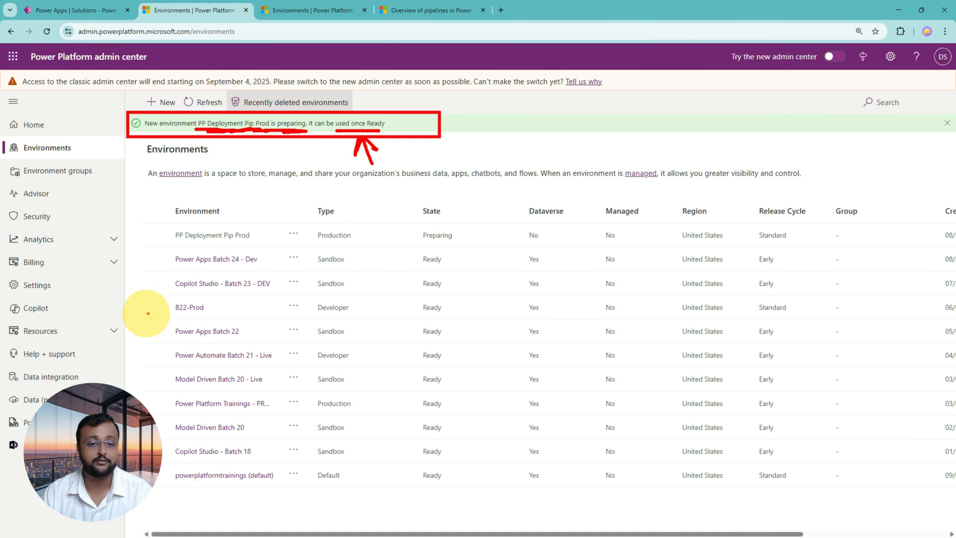
{"action": "mouse_move", "coordinate": [154, 316]}
{"action": "left_mouse_down"}
{"action": "mouse_move", "coordinate": [421, 340]}
{"action": "mouse_move", "coordinate": [834, 349]}
{"action": "left_mouse_up"}
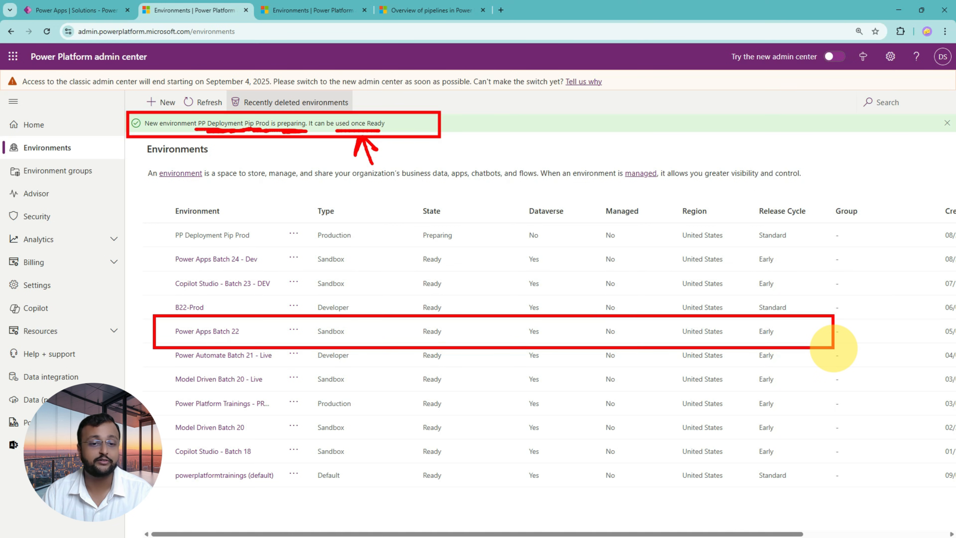
{"action": "mouse_move", "coordinate": [313, 340]}
{"action": "left_mouse_down"}
{"action": "mouse_move", "coordinate": [361, 334]}
{"action": "mouse_move", "coordinate": [319, 341]}
{"action": "left_mouse_up"}
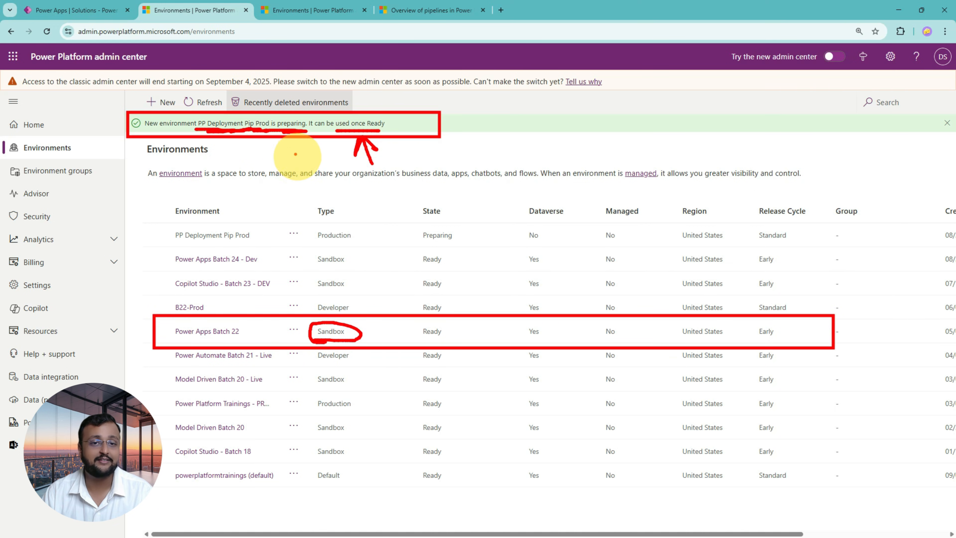
{"action": "mouse_move", "coordinate": [230, 174]}
{"action": "left_mouse_down"}
{"action": "mouse_move", "coordinate": [234, 141]}
{"action": "mouse_move", "coordinate": [235, 156]}
{"action": "left_mouse_up"}
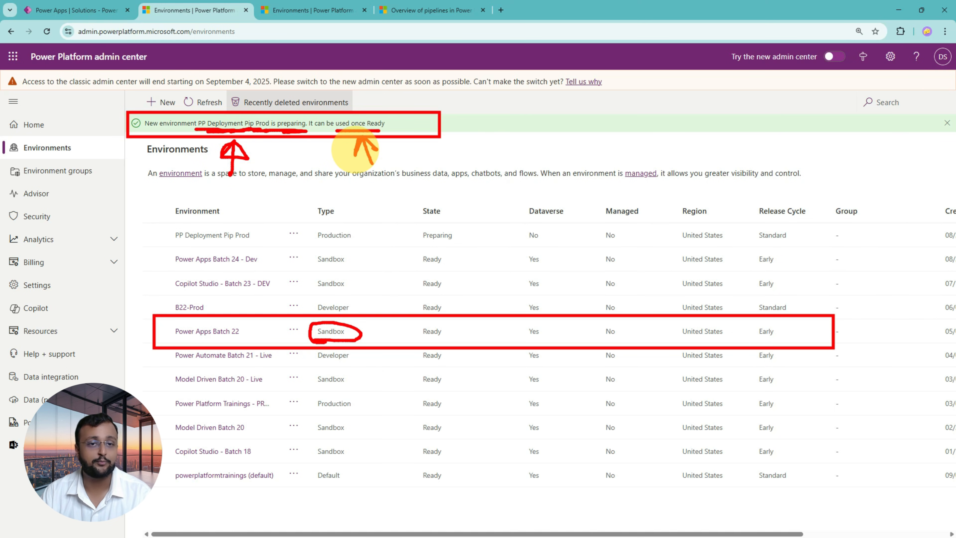
{"action": "key", "text": "Escape"}
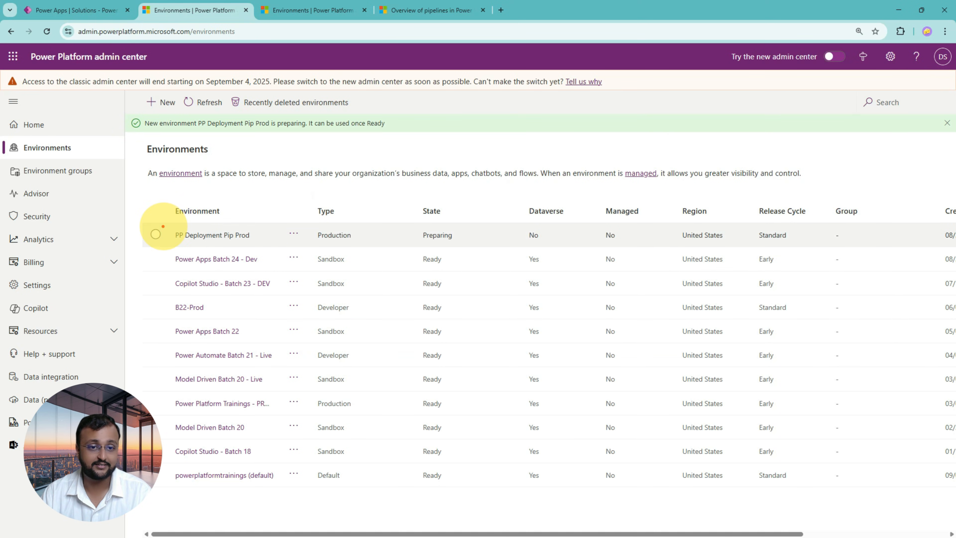
Check the state of PP Deployment Pip Prod and refresh the environments list.
{"action": "mouse_move", "coordinate": [159, 227]}
{"action": "left_mouse_down"}
{"action": "mouse_move", "coordinate": [416, 250]}
{"action": "mouse_move", "coordinate": [841, 248]}
{"action": "left_mouse_up"}
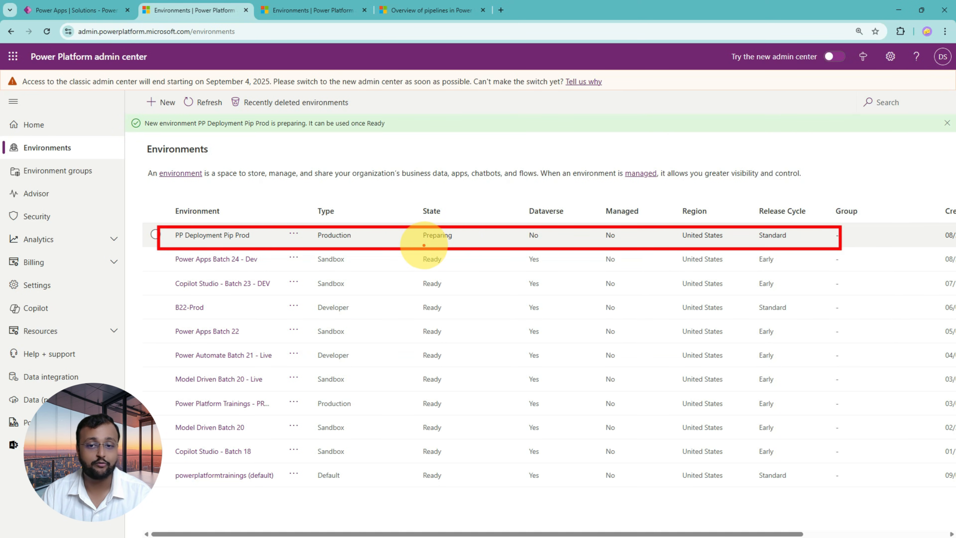
{"action": "key", "text": "Escape"}
{"action": "left_click", "coordinate": [205, 105]}
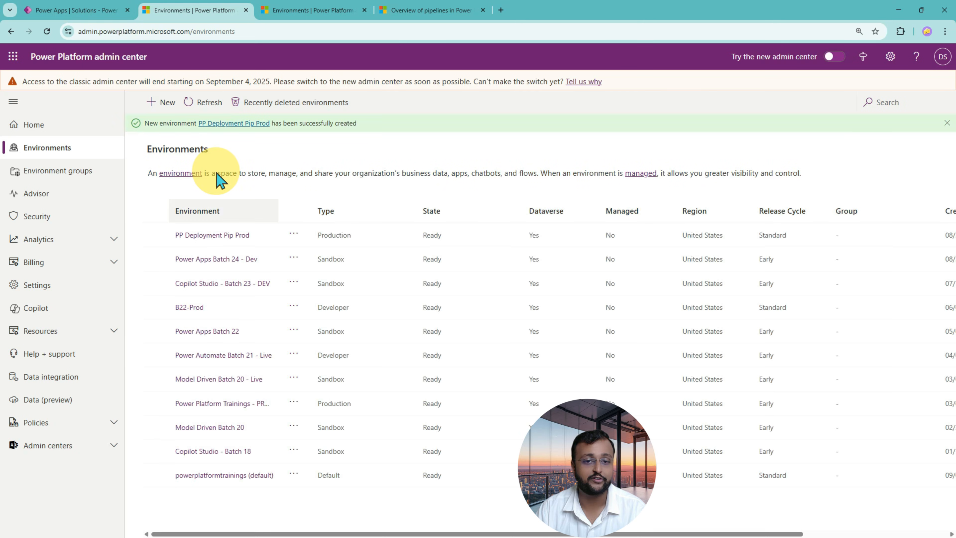
Check the refreshed row of PP Deployment Pip Prod and switch back to the solution's Pipelines page in Power Apps.
{"action": "mouse_move", "coordinate": [139, 224]}
{"action": "left_mouse_down"}
{"action": "mouse_move", "coordinate": [483, 244]}
{"action": "mouse_move", "coordinate": [868, 246]}
{"action": "left_mouse_up"}
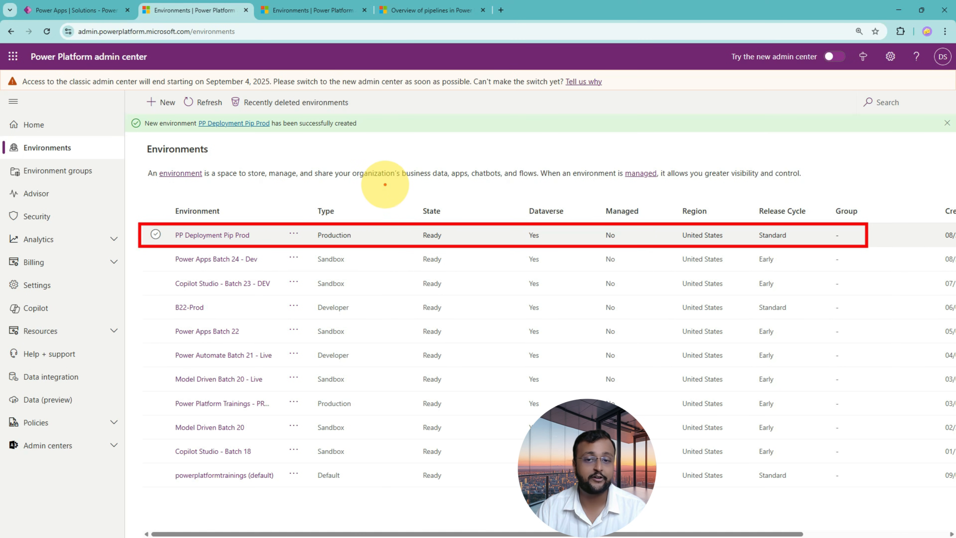
{"action": "left_click_drag", "start_coordinate": [385, 184], "coordinate": [393, 221]}
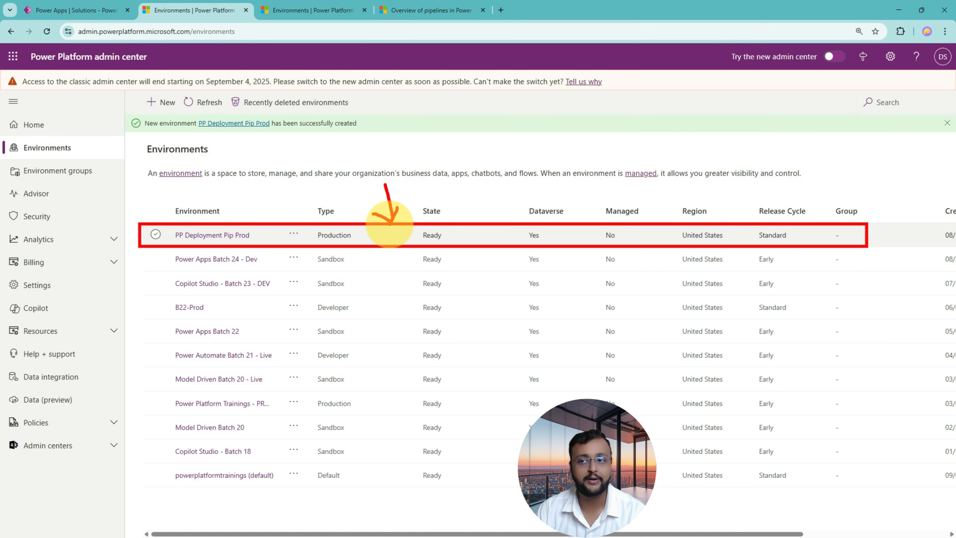
{"action": "key", "text": "Escape"}
{"action": "left_click", "coordinate": [88, 11]}
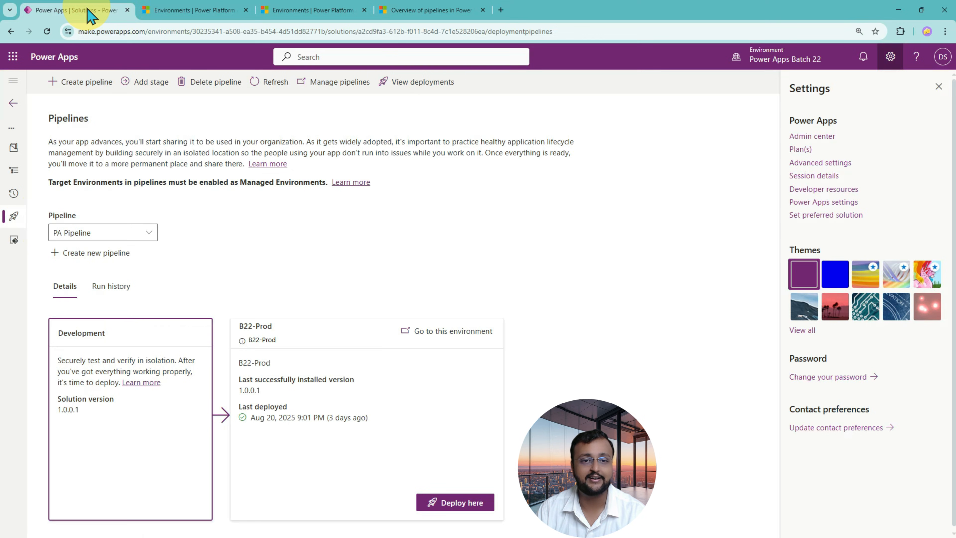
Leave the solution for the Power Apps home page, with the Settings pane closed, and reload it.
{"action": "left_click", "coordinate": [14, 103]}
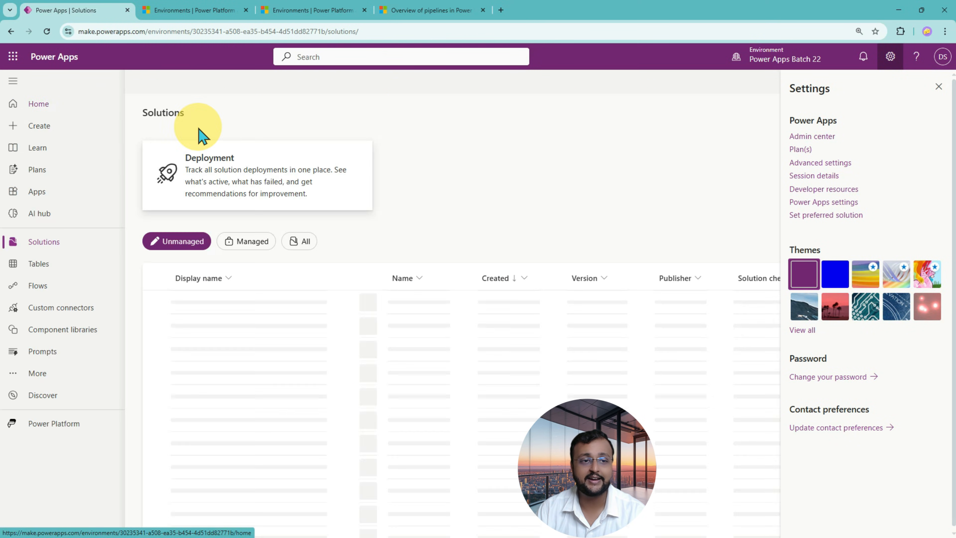
{"action": "left_click", "coordinate": [55, 110]}
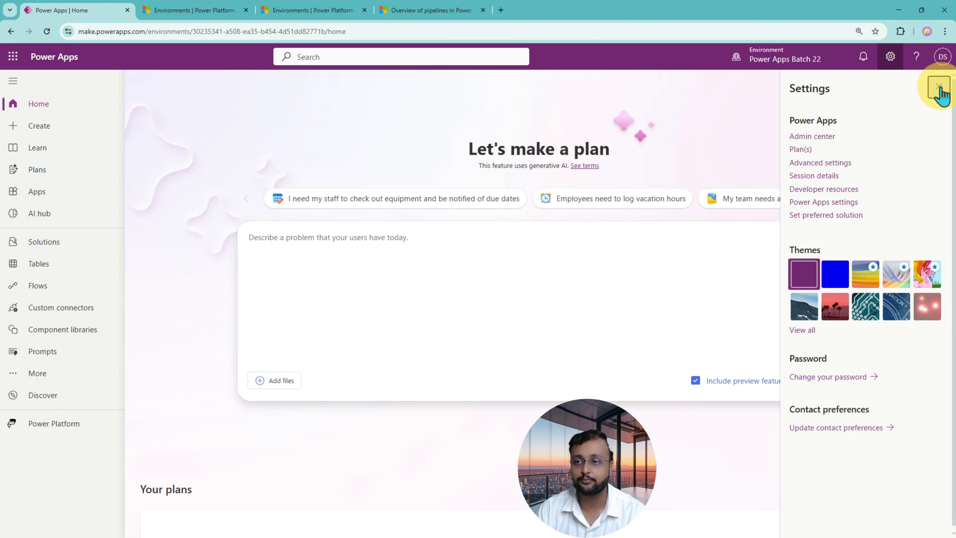
{"action": "left_click", "coordinate": [938, 86]}
{"action": "mouse_move", "coordinate": [772, 69]}
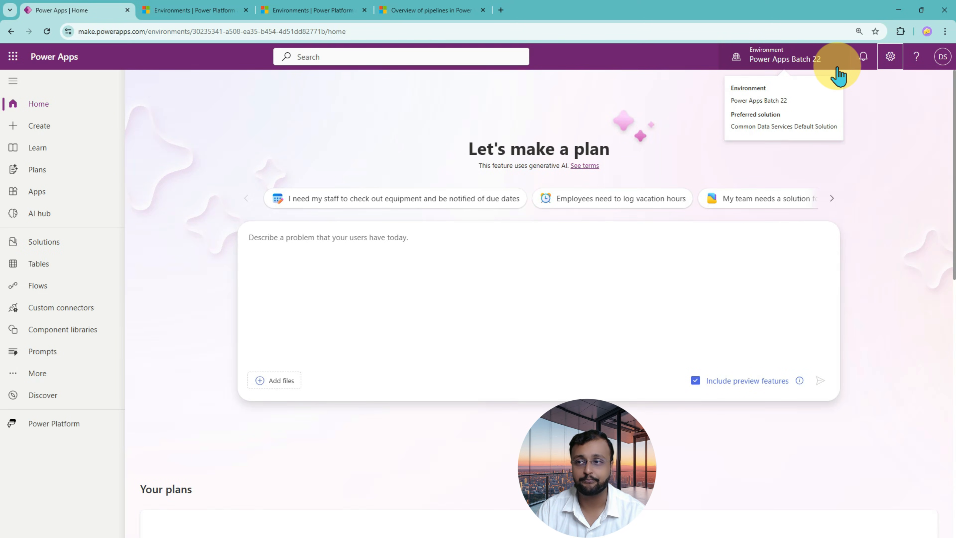
{"action": "left_click", "coordinate": [46, 31]}
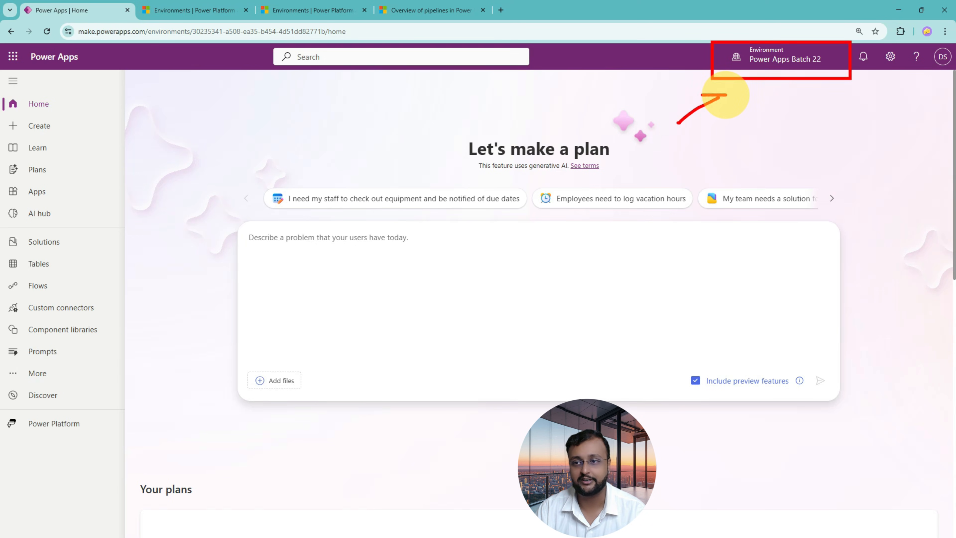
Switch the current environment from Power Apps Batch 22 to PP Deployment Pip Prod.
{"action": "left_click", "coordinate": [767, 58]}
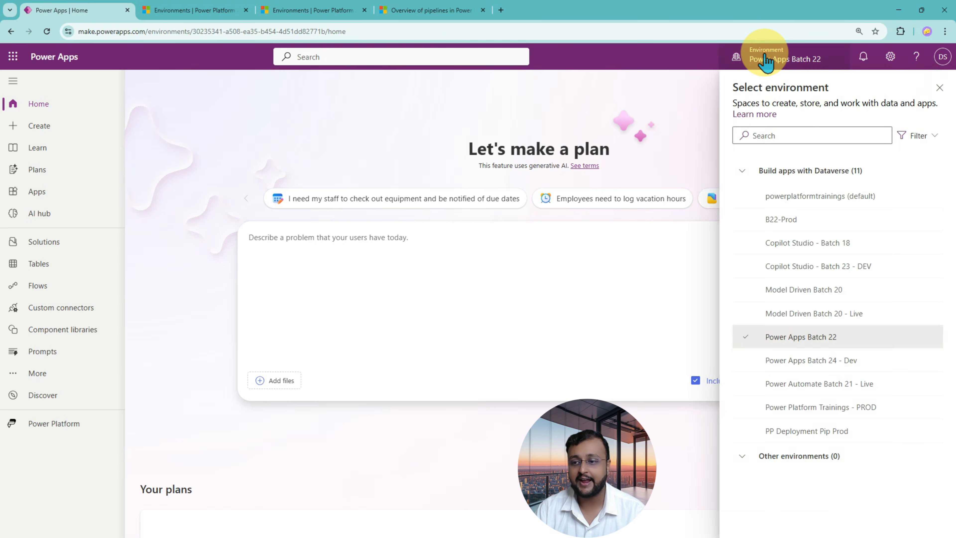
{"action": "key", "text": "ctrl+2"}
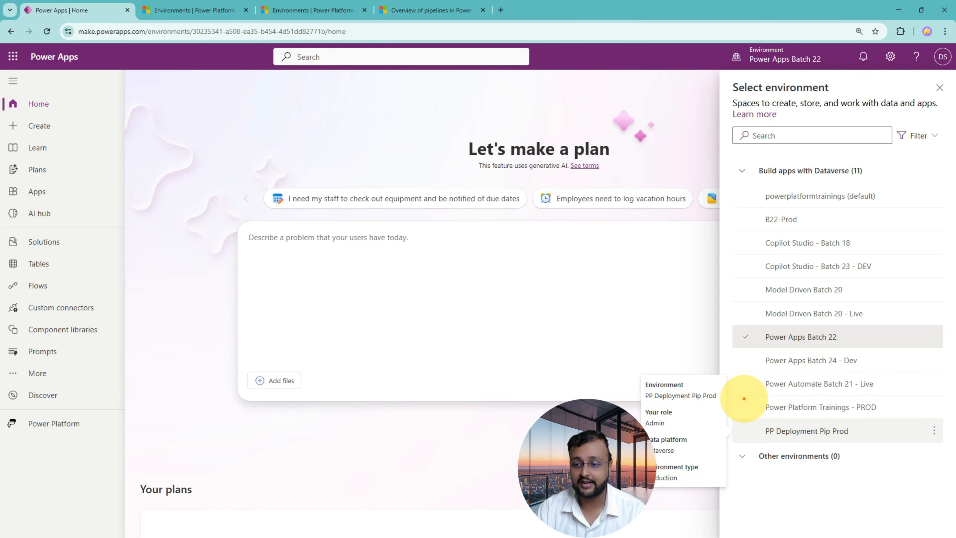
{"action": "mouse_move", "coordinate": [741, 416]}
{"action": "left_mouse_down"}
{"action": "mouse_move", "coordinate": [794, 433]}
{"action": "mouse_move", "coordinate": [906, 443]}
{"action": "mouse_move", "coordinate": [873, 443]}
{"action": "mouse_move", "coordinate": [882, 444]}
{"action": "left_mouse_up"}
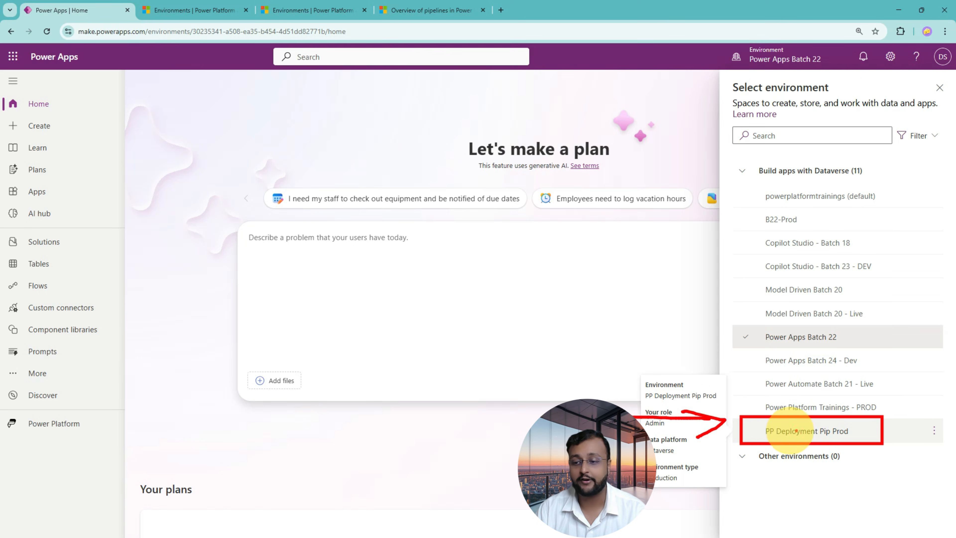
{"action": "key", "text": "Escape"}
{"action": "left_click", "coordinate": [802, 436]}
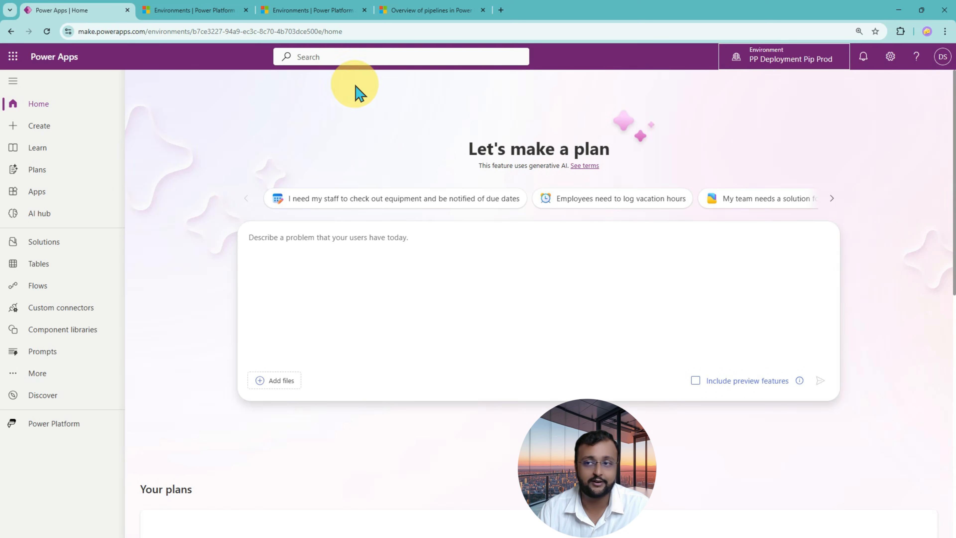
Review the unmanaged and managed solutions in the PP Deployment Pip Prod environment.
{"action": "left_click", "coordinate": [72, 250]}
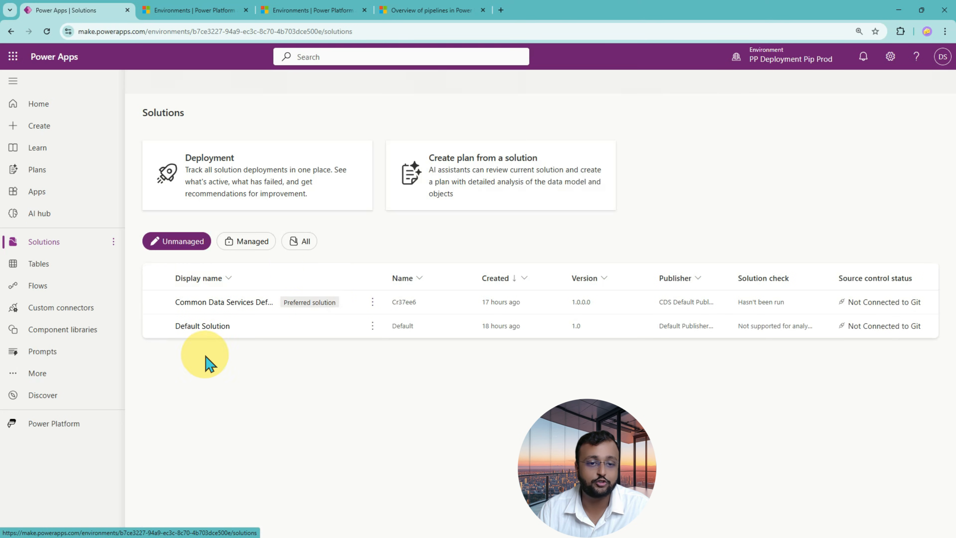
{"action": "left_click", "coordinate": [253, 245]}
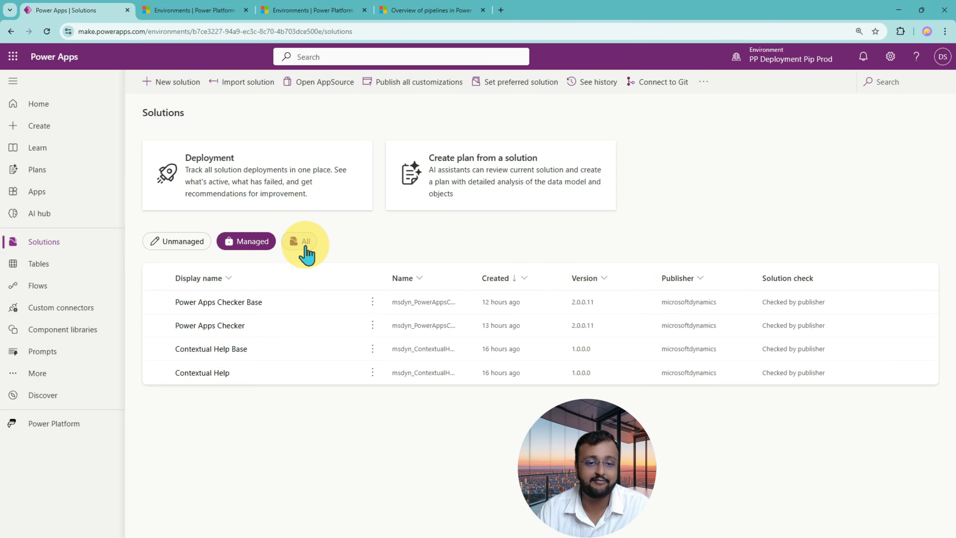
{"action": "left_click", "coordinate": [203, 243]}
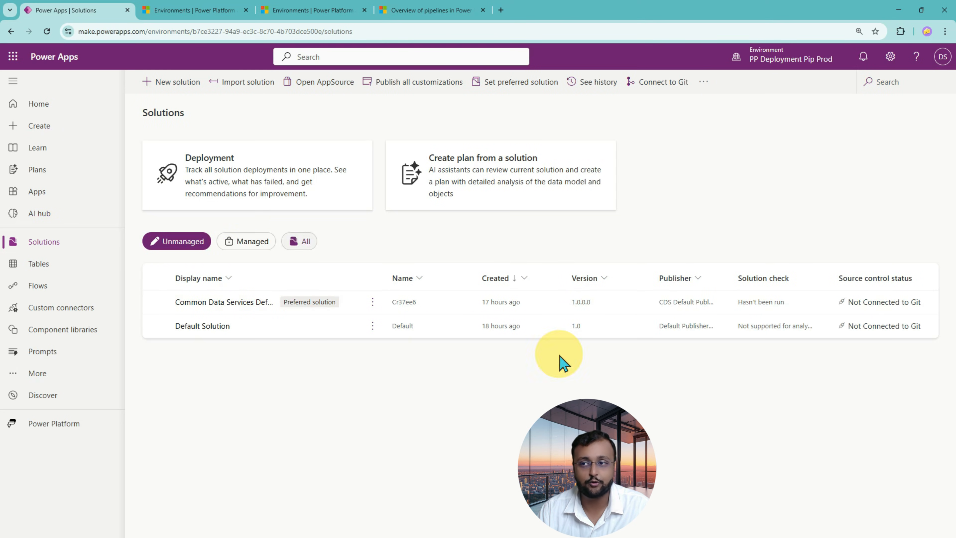
{"action": "left_click", "coordinate": [787, 68]}
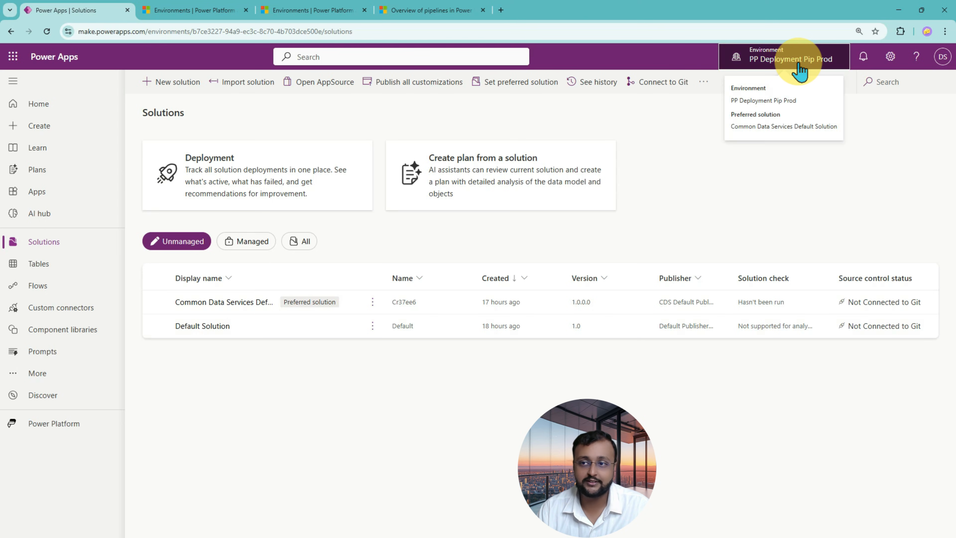
{"action": "left_click", "coordinate": [939, 89]}
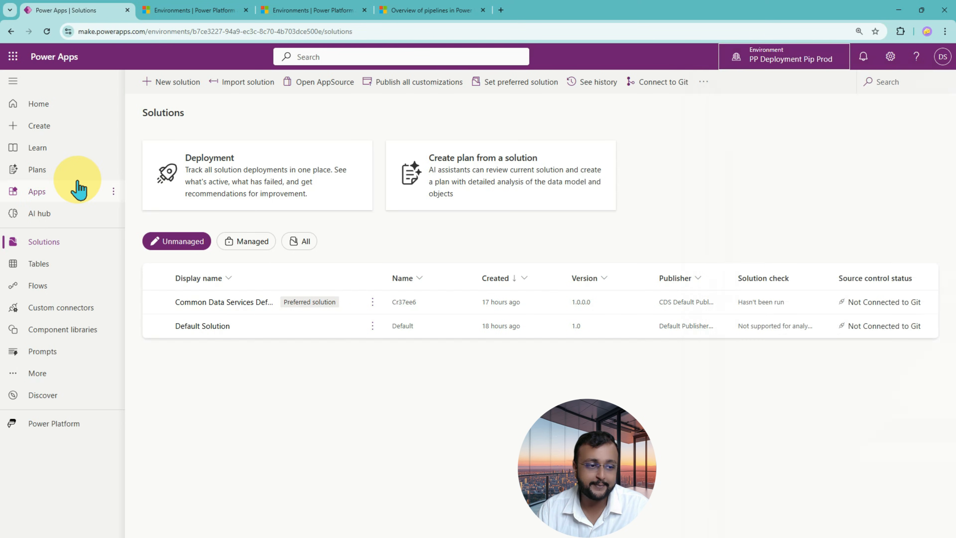
Switch to Notepad and write "Source:" with "Power Apps Batch 22 >> SANDBOX" beneath it.
{"action": "key", "text": "alt+Tab"}
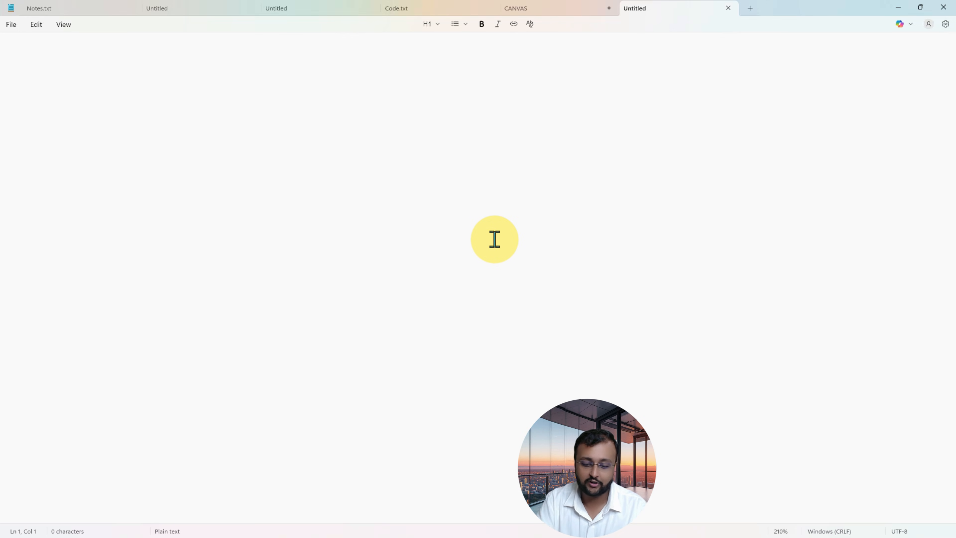
{"action": "type", "text": "Souec"}
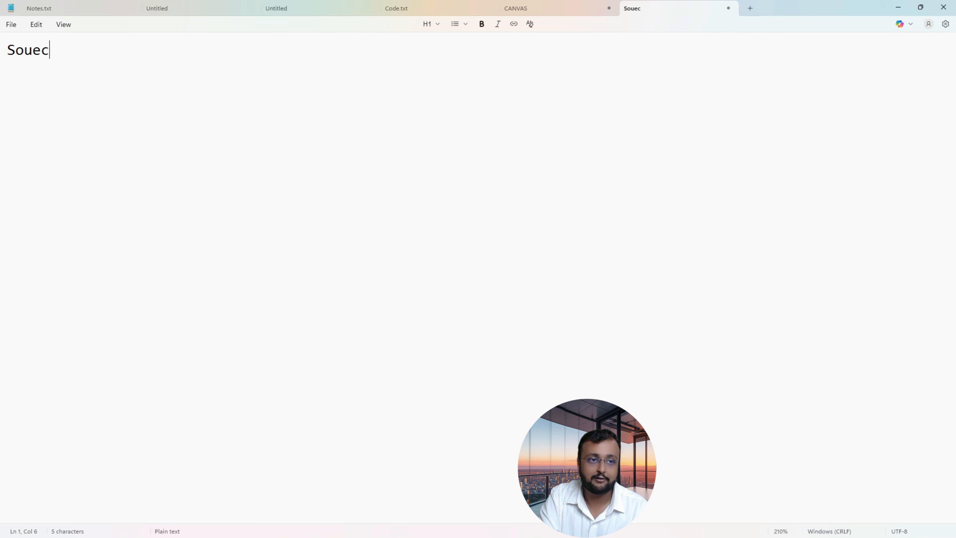
{"action": "key", "text": "BackSpace"}
{"action": "key", "text": "BackSpace"}
{"action": "type", "text": "rce:"}
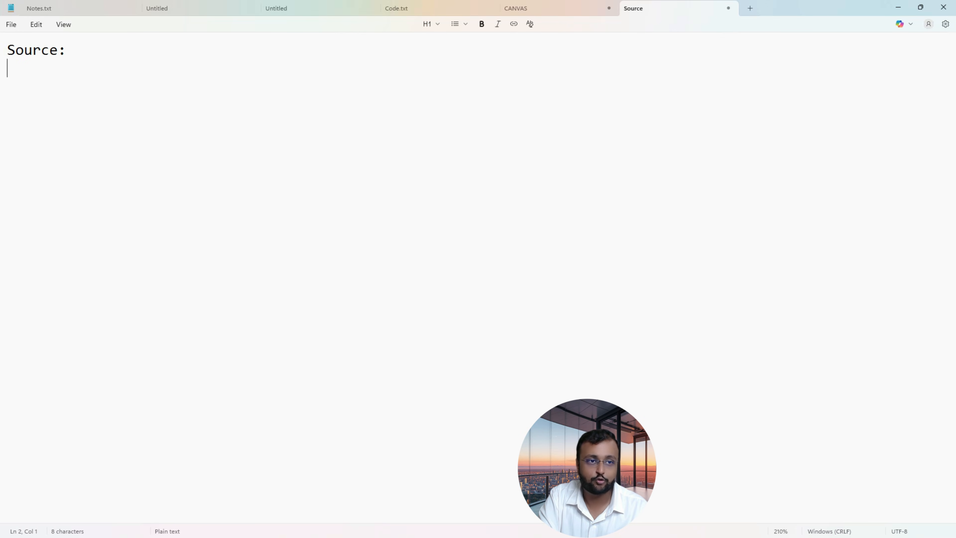
{"action": "type", "text": "Power Ap"}
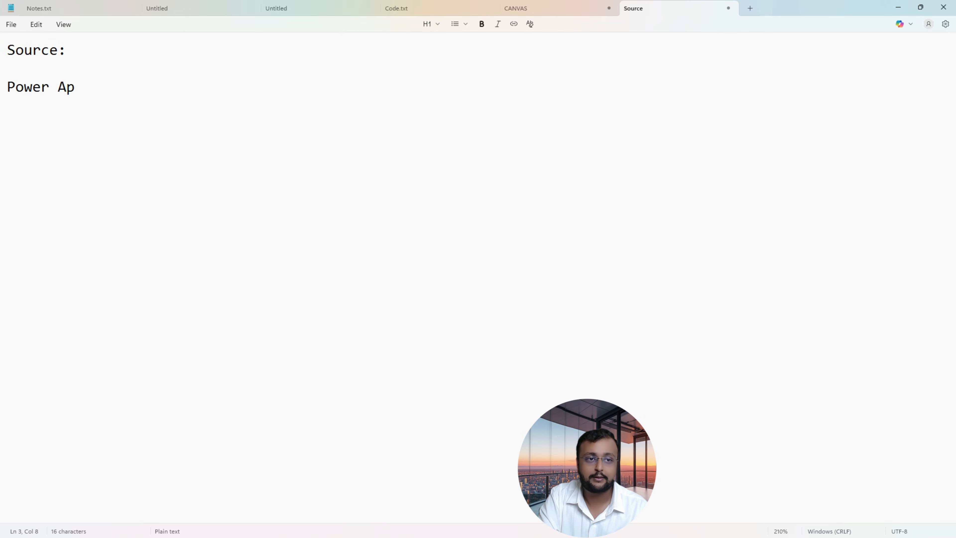
{"action": "type", "text": "ps Batch"}
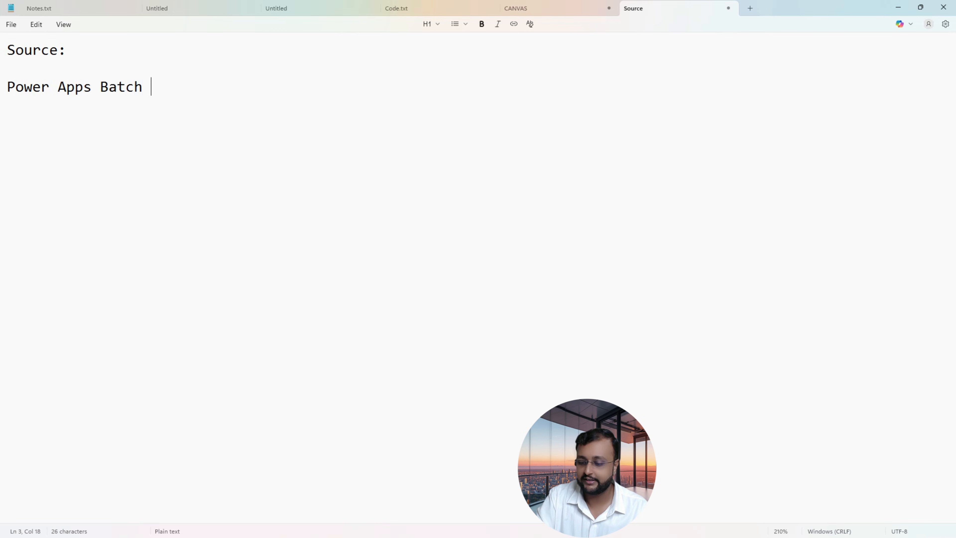
{"action": "type", "text": " 22 >> SANDBOX"}
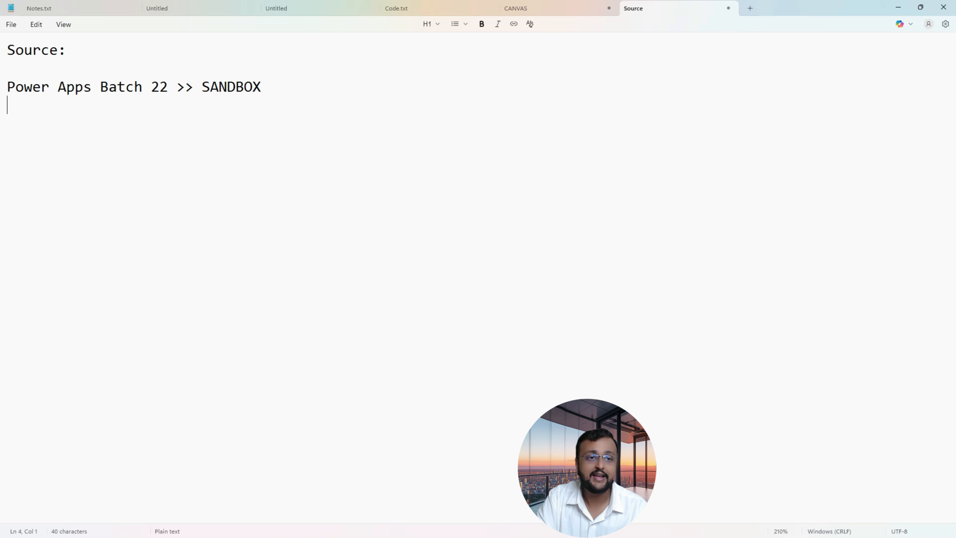
{"action": "key", "text": "Return"}
{"action": "key", "text": "Return"}
Check the target environment's name in Power Apps and add "Target:" with "PP Deployment Pipeline Prod >> PRODUCTION" to the Notepad note.
{"action": "key", "text": "alt+Tab"}
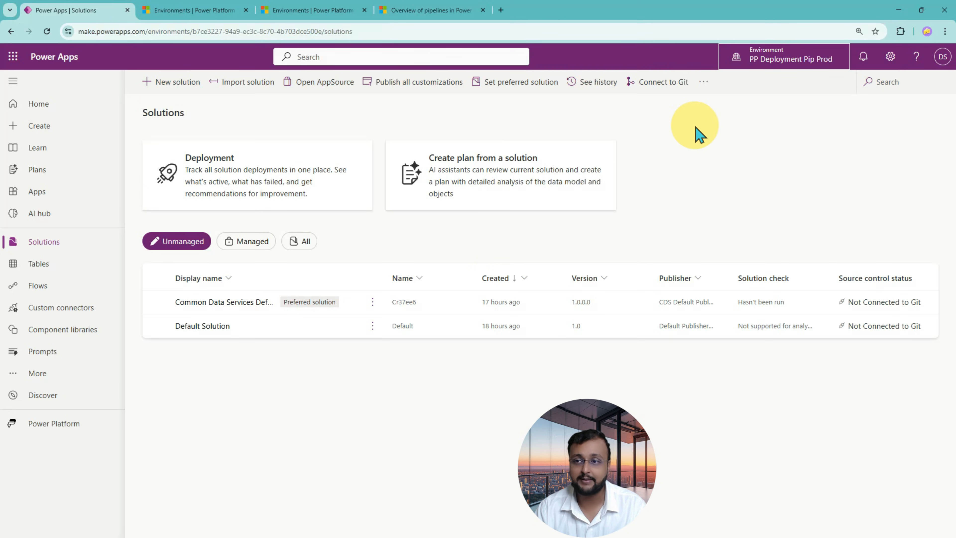
{"action": "key", "text": "alt+Tab"}
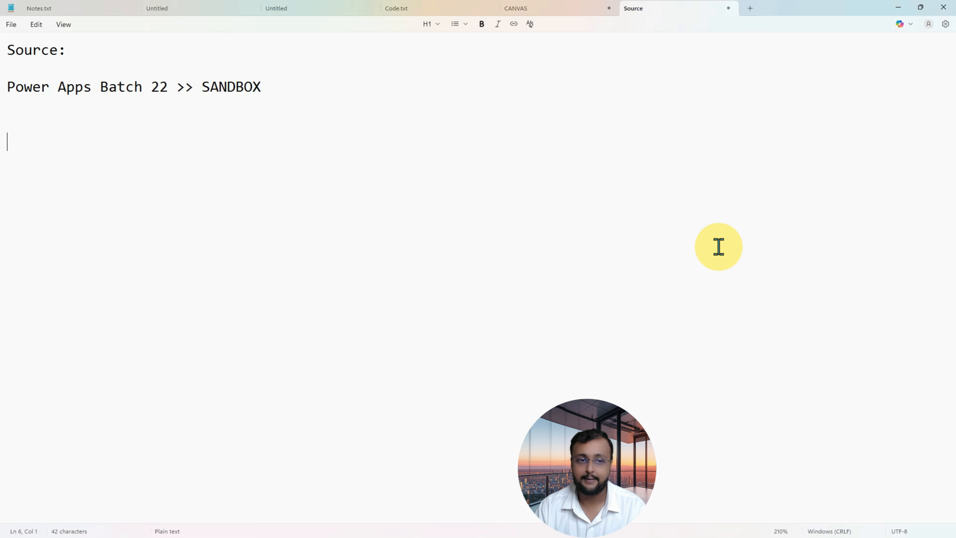
{"action": "type", "text": "PP D"}
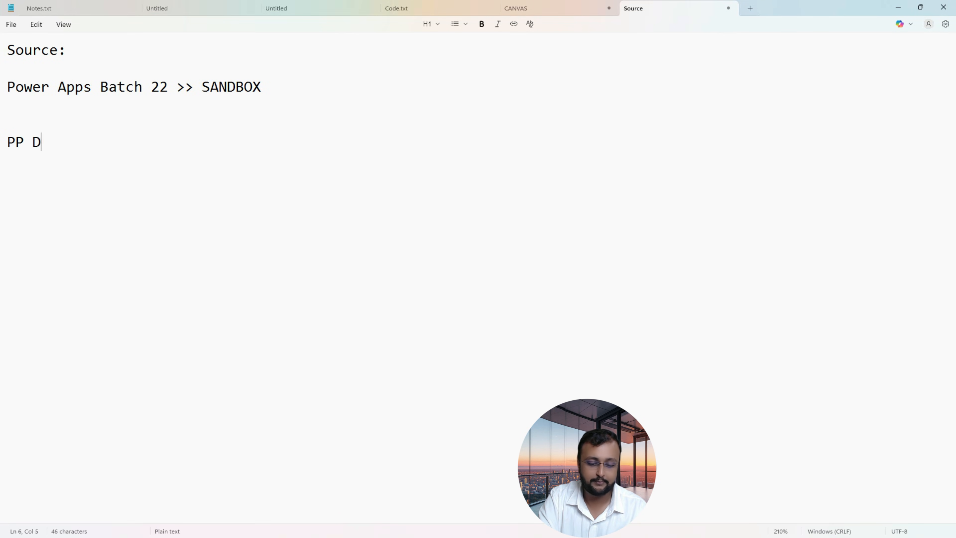
{"action": "type", "text": "eployment Pi"}
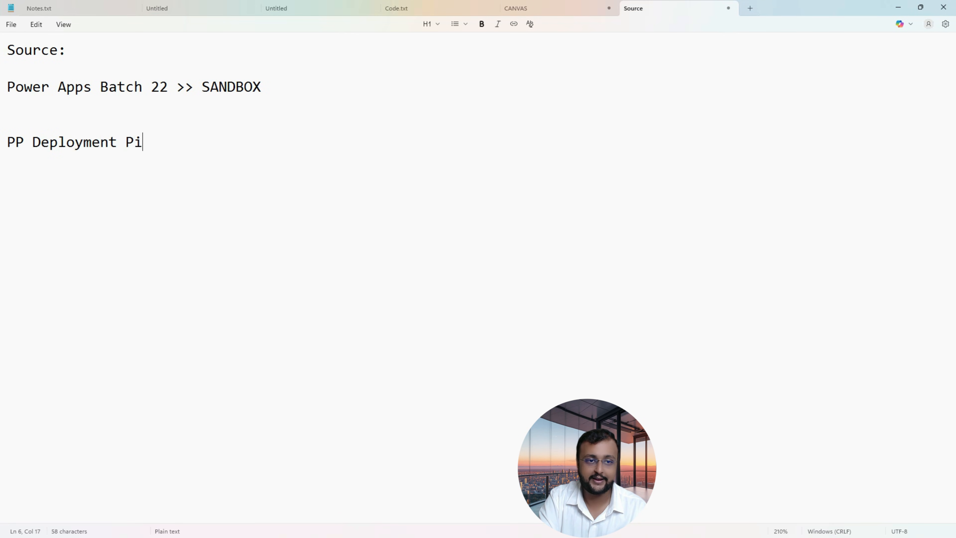
{"action": "type", "text": "pelien"}
{"action": "key", "text": "BackSpace"}
{"action": "key", "text": "BackSpace"}
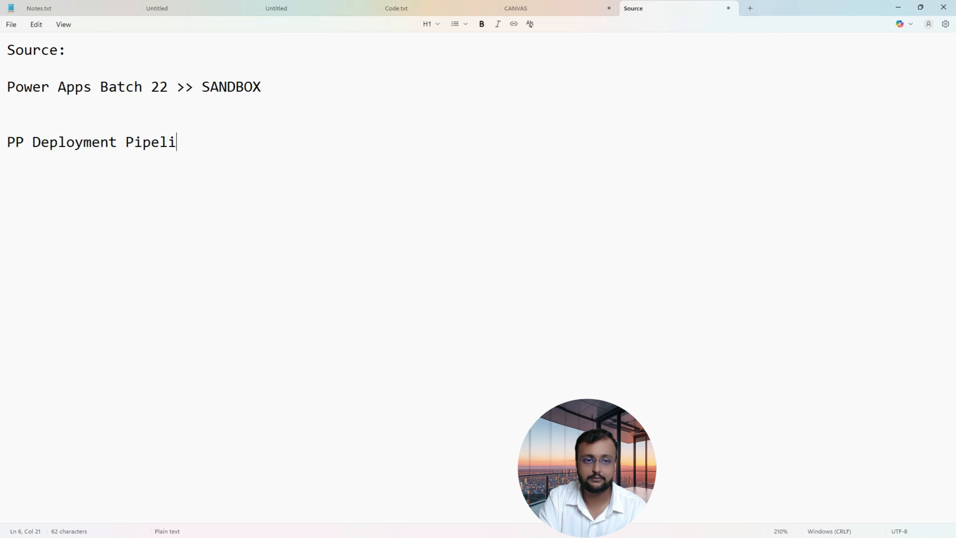
{"action": "type", "text": "ne Prod"}
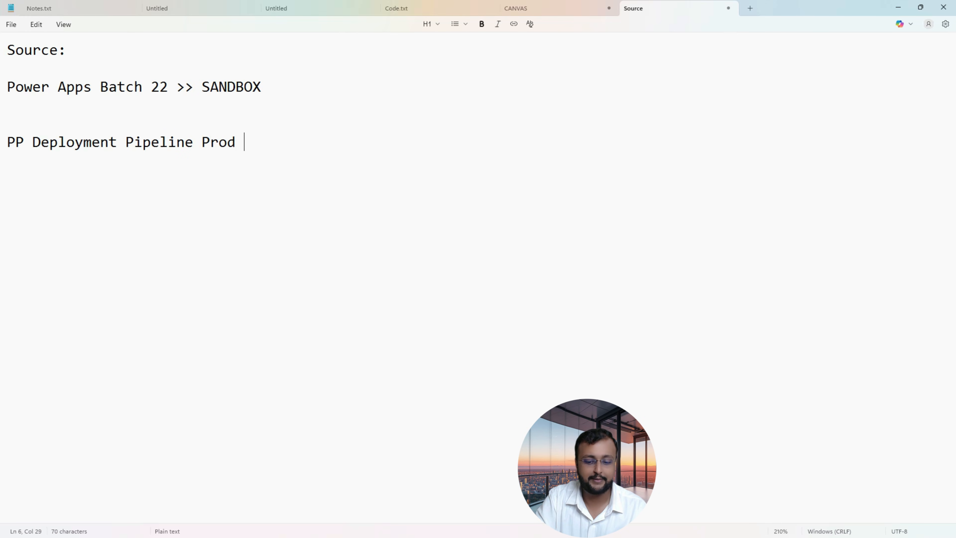
{"action": "type", "text": " >>"}
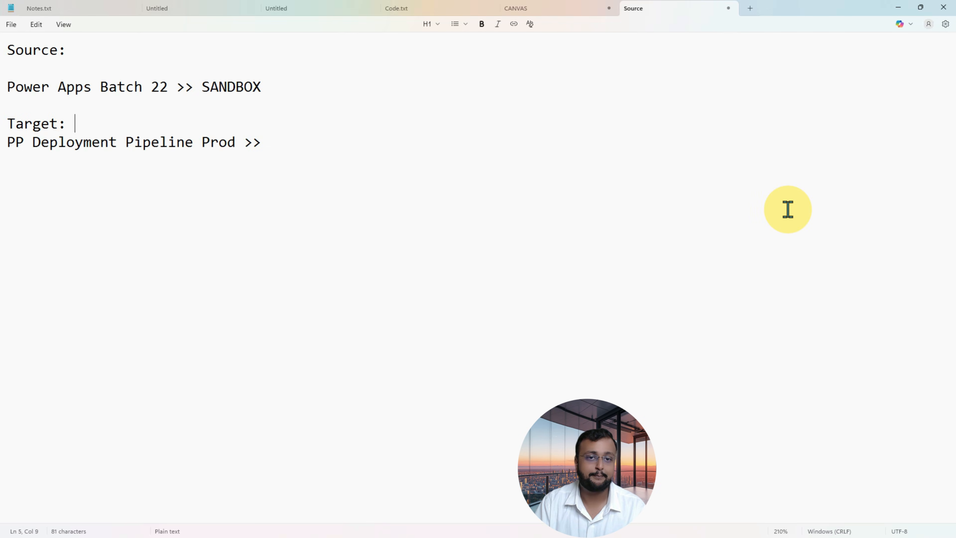
{"action": "type", "text": " PRO"}
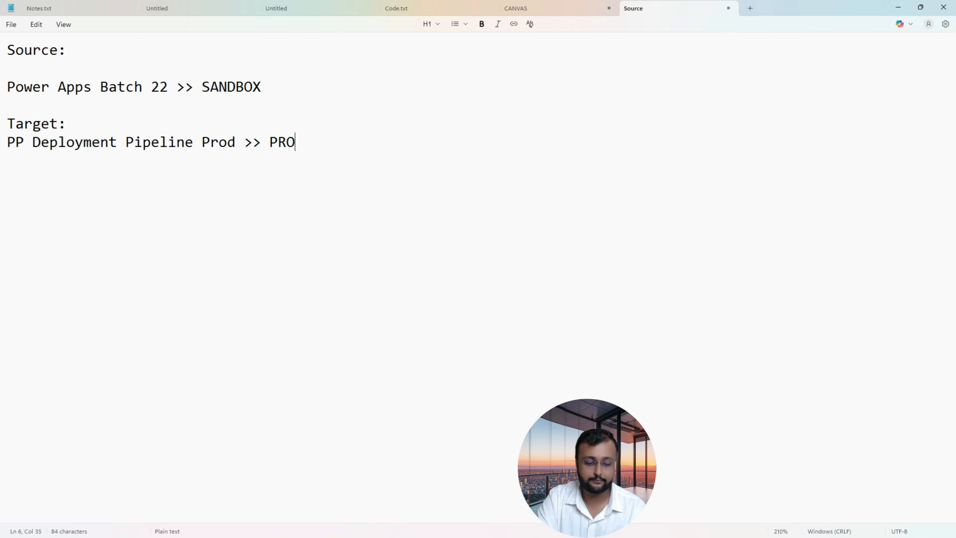
{"action": "type", "text": "DUCTION"}
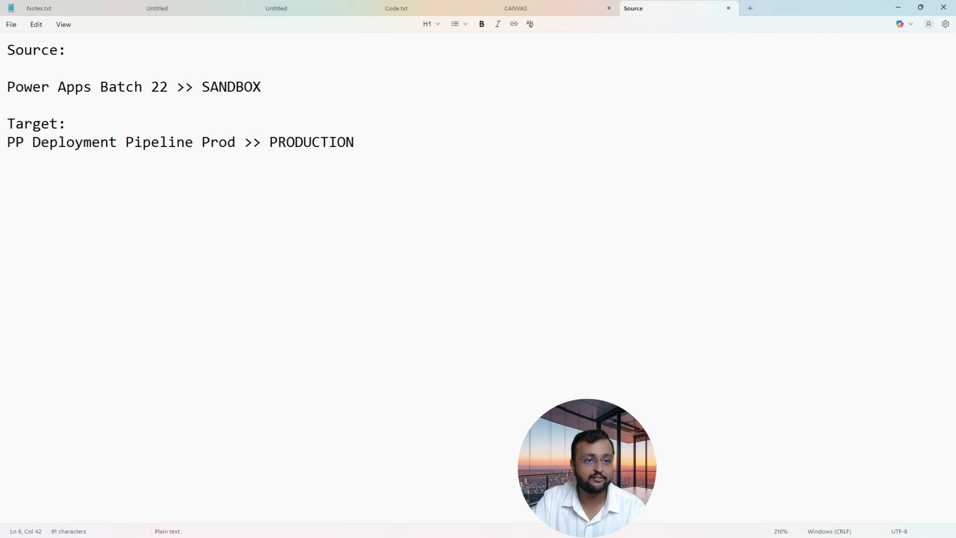
{"action": "key", "text": "Return"}
{"action": "key", "text": "Return"}
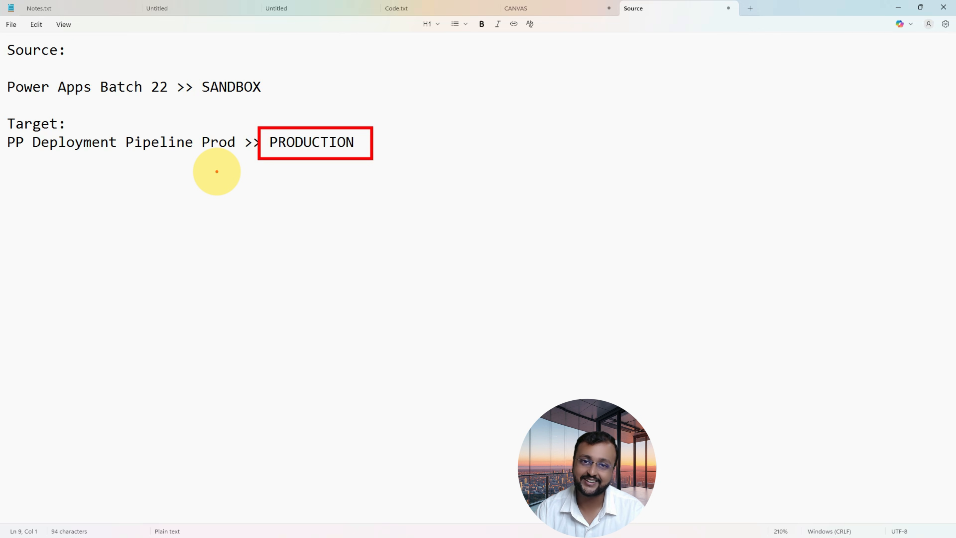
Switch back to Power Apps, duplicate the Solutions browser tab, and change the original tab's environment to Power Apps Batch 22.
{"action": "key", "text": "alt+Tab"}
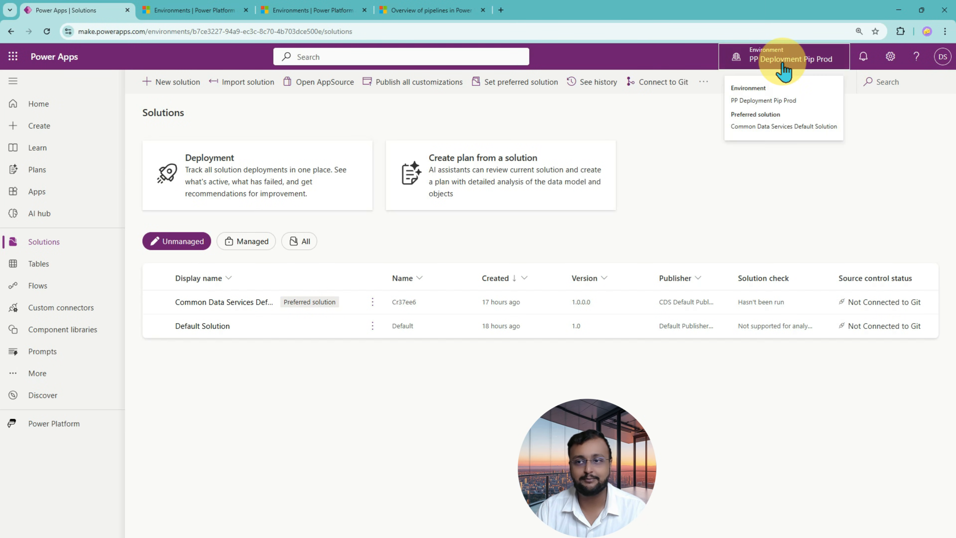
{"action": "right_click", "coordinate": [61, 15]}
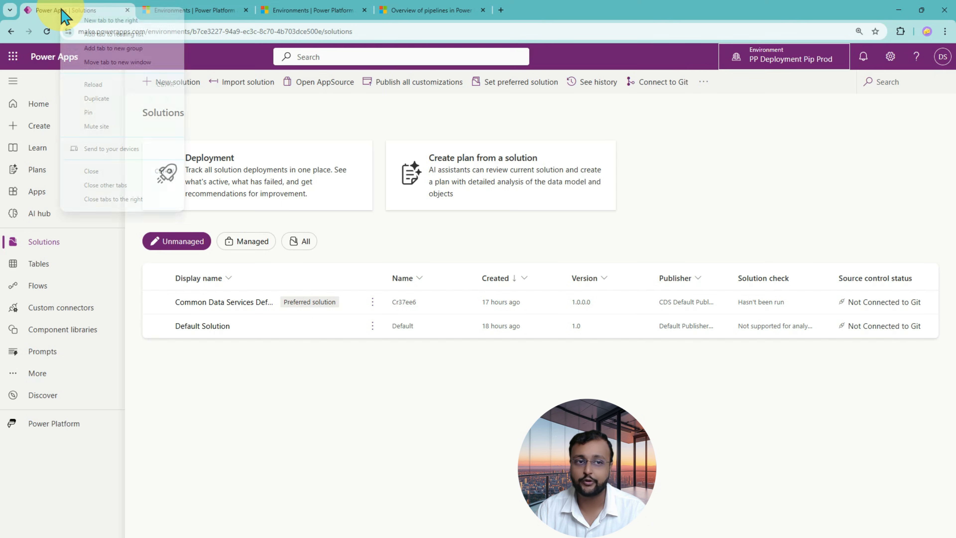
{"action": "left_click", "coordinate": [118, 99]}
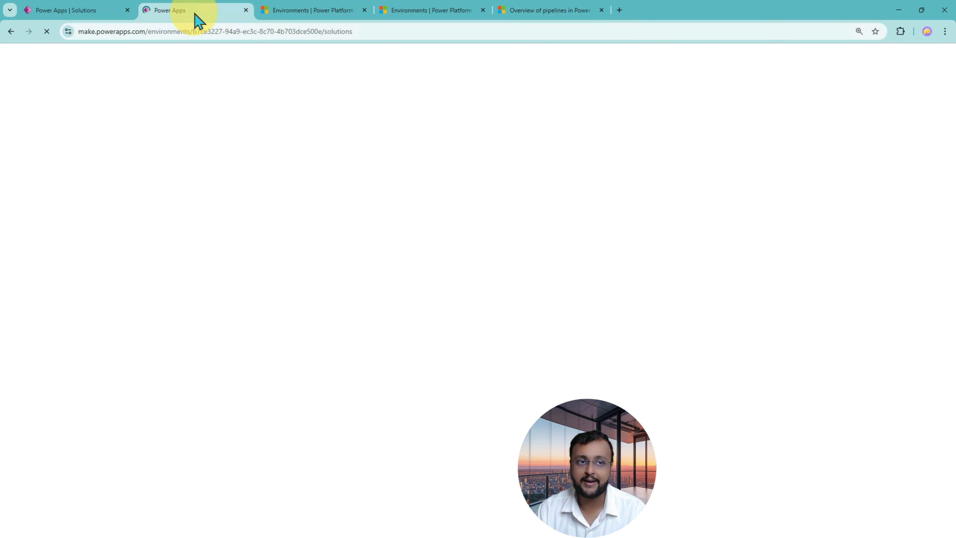
{"action": "left_click_drag", "start_coordinate": [196, 19], "coordinate": [100, 19]}
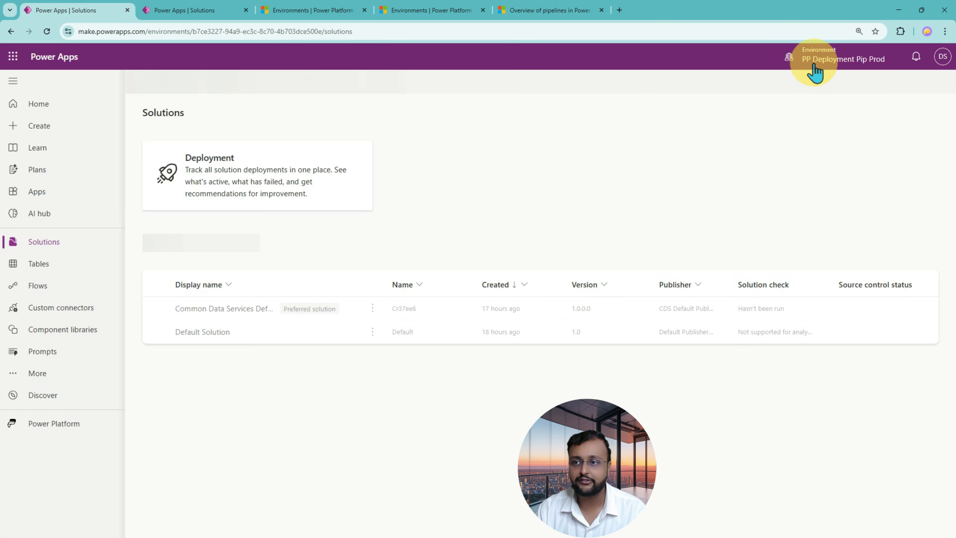
{"action": "left_click", "coordinate": [819, 63]}
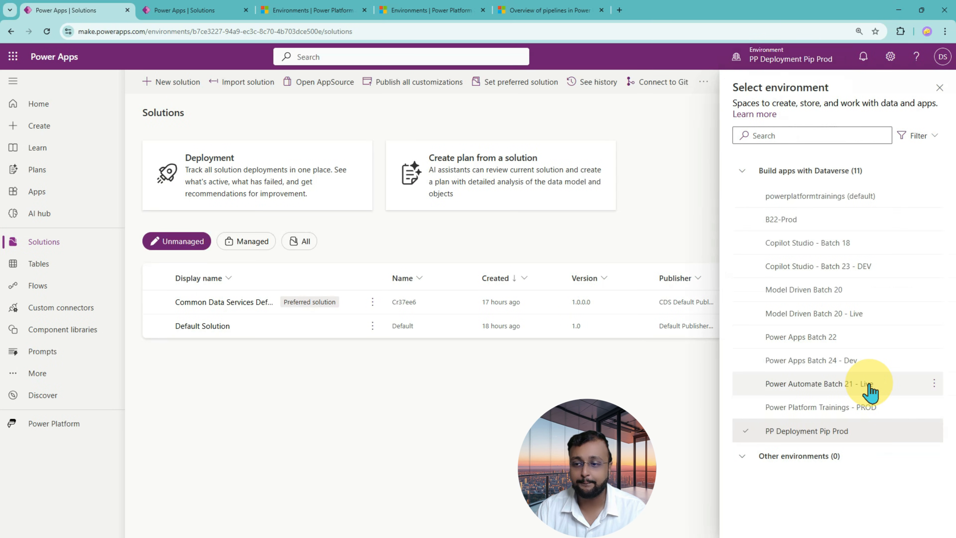
{"action": "left_click", "coordinate": [861, 343]}
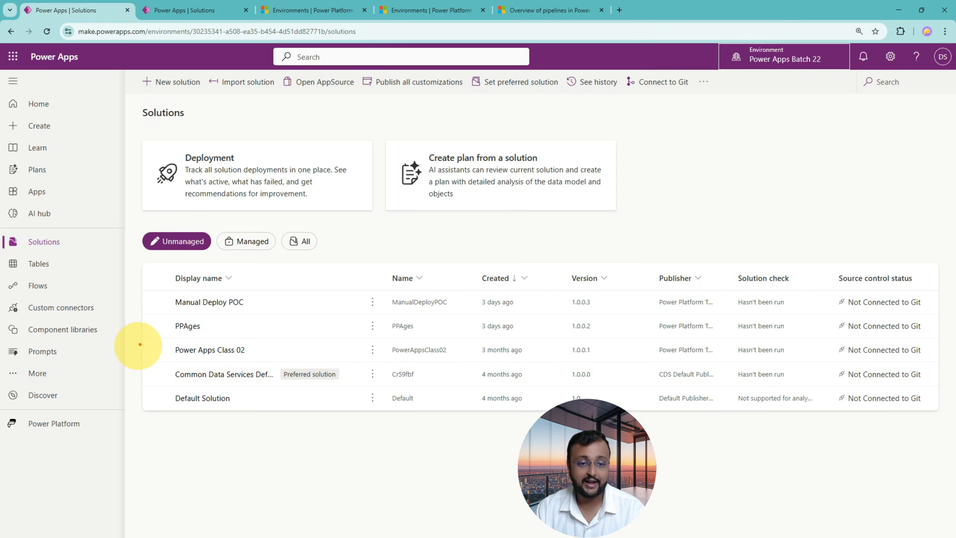
Open the Power Apps Class 02 solution in the Power Apps Batch 22 environment and show its pipelines.
{"action": "left_click_drag", "start_coordinate": [151, 334], "coordinate": [953, 360]}
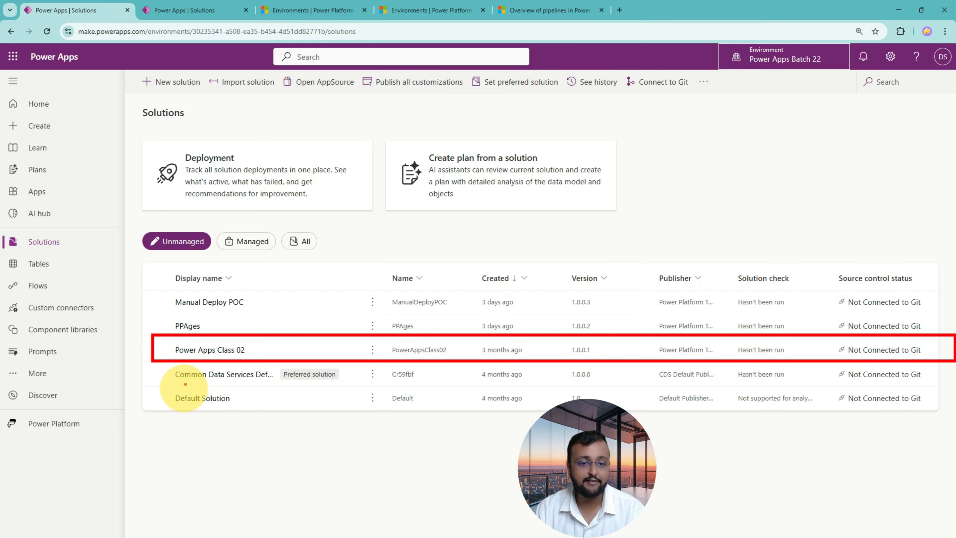
{"action": "left_click", "coordinate": [206, 351]}
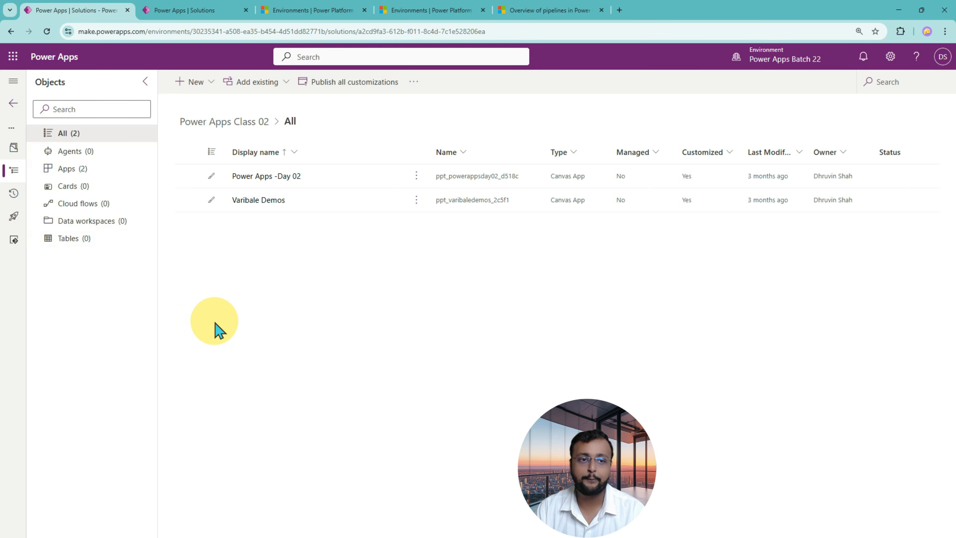
{"action": "left_click", "coordinate": [14, 217]}
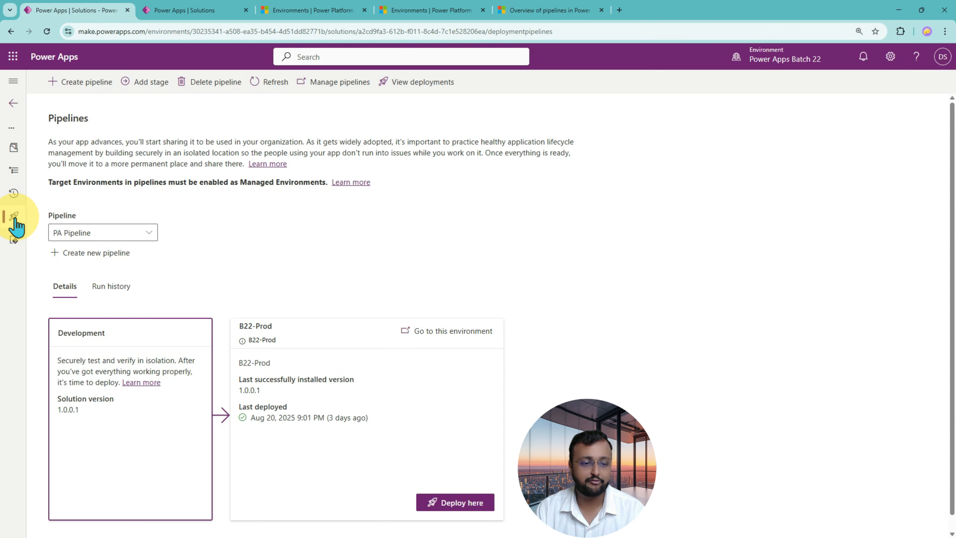
{"action": "mouse_move", "coordinate": [44, 305]}
{"action": "left_mouse_down"}
{"action": "mouse_move", "coordinate": [508, 536]}
{"action": "mouse_move", "coordinate": [562, 537]}
{"action": "left_mouse_up"}
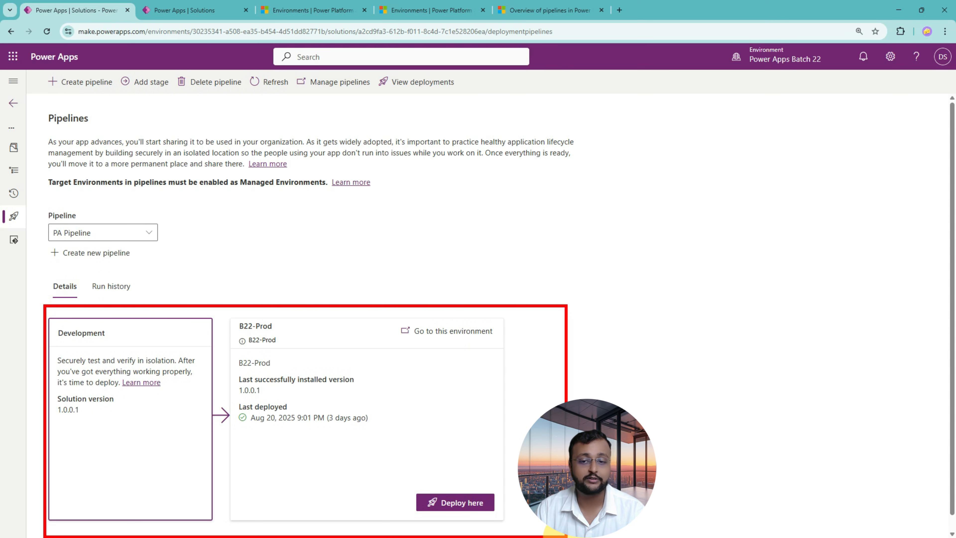
{"action": "mouse_move", "coordinate": [542, 337]}
{"action": "left_mouse_down"}
{"action": "mouse_move", "coordinate": [132, 502]}
{"action": "mouse_move", "coordinate": [126, 487]}
{"action": "left_mouse_up"}
{"action": "mouse_move", "coordinate": [126, 346]}
{"action": "left_mouse_down"}
{"action": "mouse_move", "coordinate": [237, 364]}
{"action": "mouse_move", "coordinate": [531, 506]}
{"action": "left_mouse_up"}
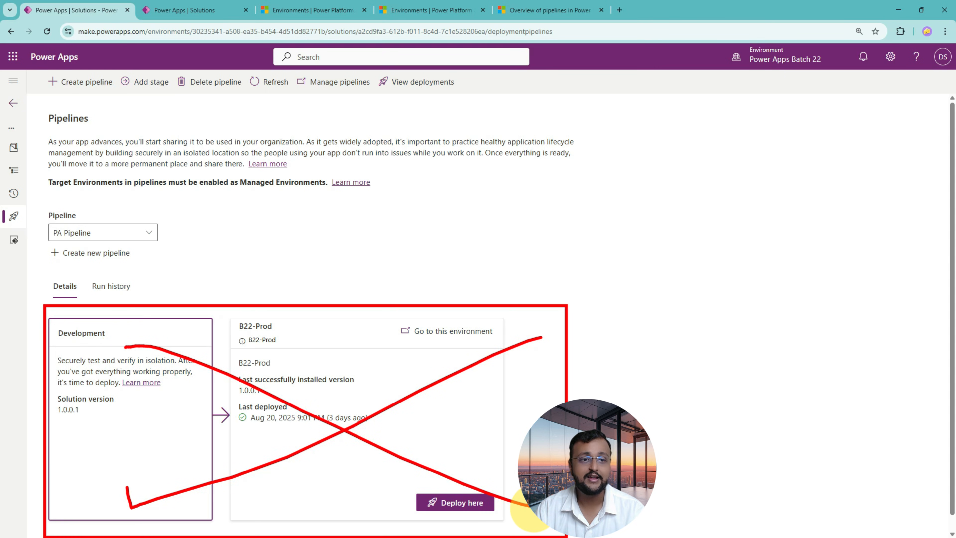
{"action": "key", "text": "Escape"}
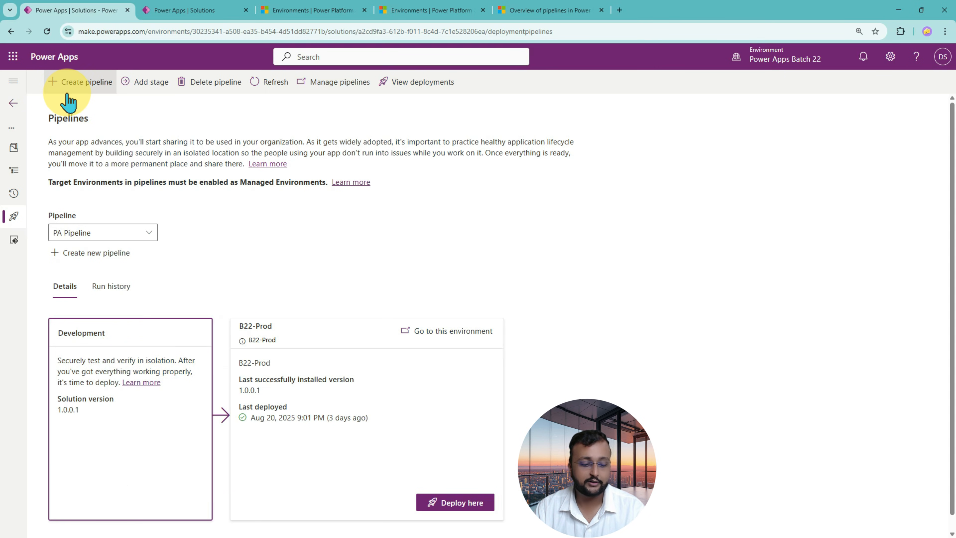
{"action": "left_click_drag", "start_coordinate": [39, 72], "coordinate": [123, 99]}
{"action": "left_click_drag", "start_coordinate": [125, 151], "coordinate": [106, 112]}
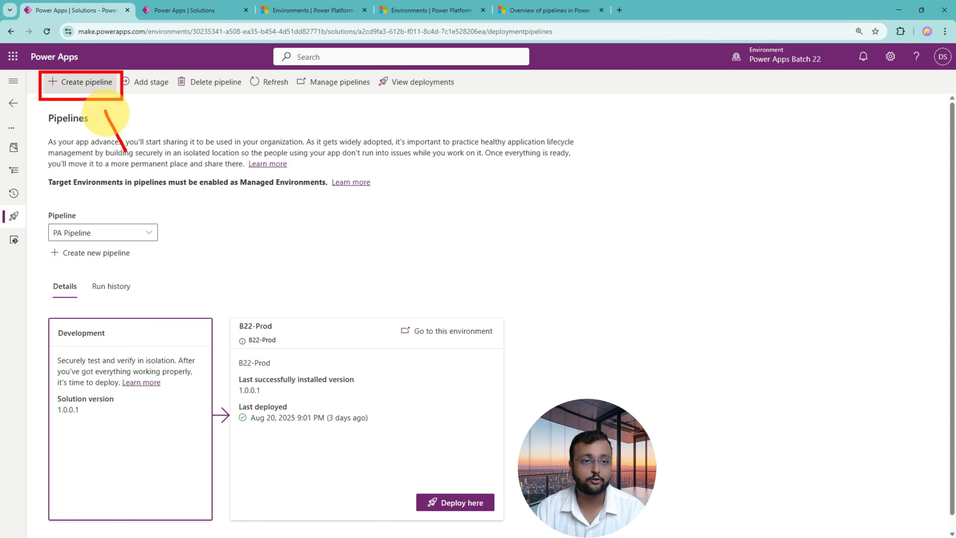
{"action": "key", "text": "Escape"}
Start creating a new pipeline and name it "YT-First Deployment Pipeline".
{"action": "left_click", "coordinate": [87, 84]}
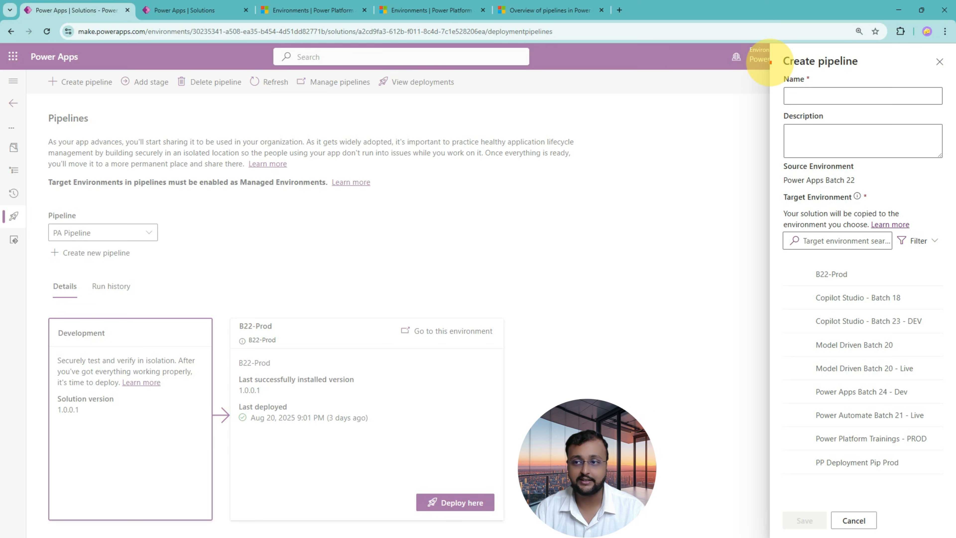
{"action": "left_click_drag", "start_coordinate": [769, 62], "coordinate": [948, 164]}
{"action": "mouse_move", "coordinate": [708, 92]}
{"action": "left_mouse_down"}
{"action": "mouse_move", "coordinate": [749, 92]}
{"action": "mouse_move", "coordinate": [741, 98]}
{"action": "left_mouse_up"}
{"action": "mouse_move", "coordinate": [698, 125]}
{"action": "left_mouse_down"}
{"action": "mouse_move", "coordinate": [745, 127]}
{"action": "mouse_move", "coordinate": [728, 141]}
{"action": "left_mouse_up"}
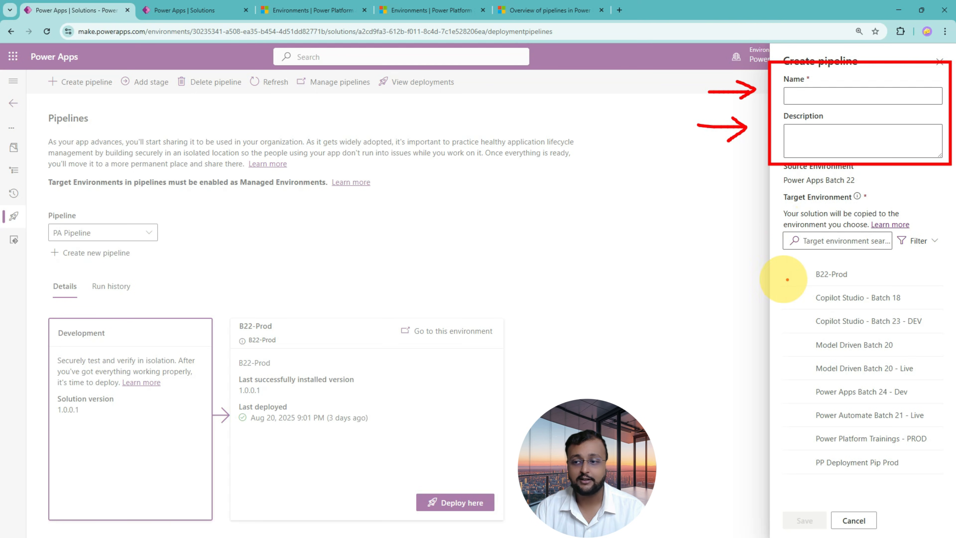
{"action": "mouse_move", "coordinate": [807, 256]}
{"action": "left_mouse_down"}
{"action": "mouse_move", "coordinate": [784, 371]}
{"action": "mouse_move", "coordinate": [809, 472]}
{"action": "left_mouse_up"}
{"action": "mouse_move", "coordinate": [941, 260]}
{"action": "left_mouse_down"}
{"action": "mouse_move", "coordinate": [939, 501]}
{"action": "mouse_move", "coordinate": [901, 498]}
{"action": "left_mouse_up"}
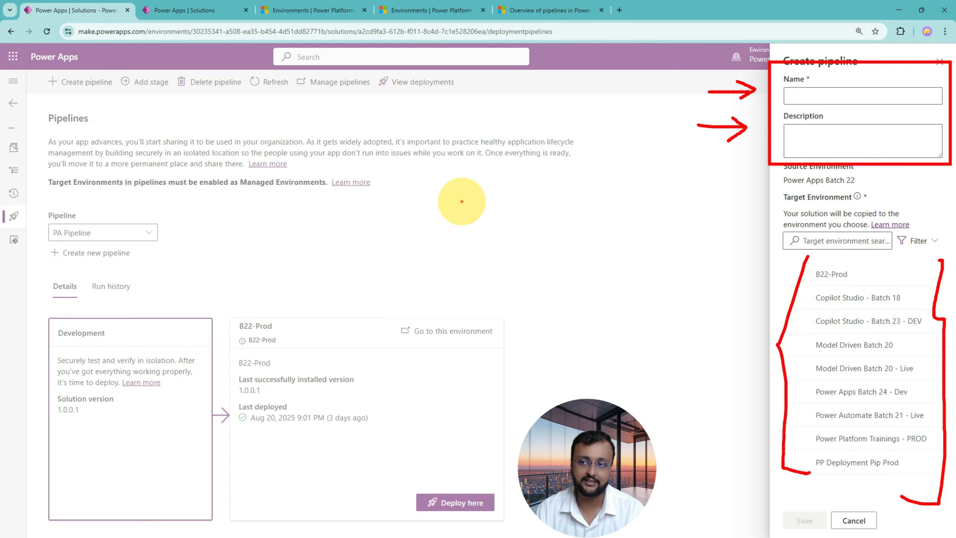
{"action": "left_click", "coordinate": [807, 96]}
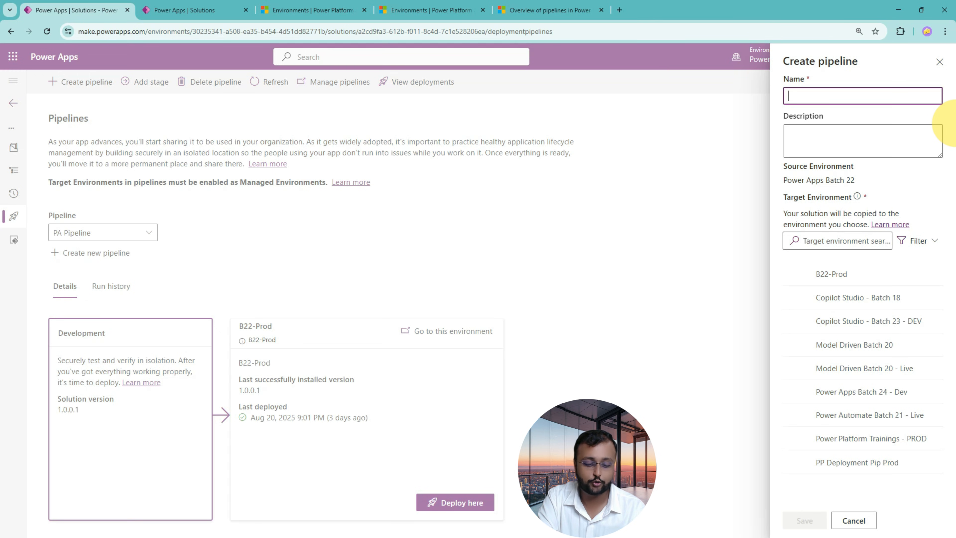
{"action": "type", "text": "YT"}
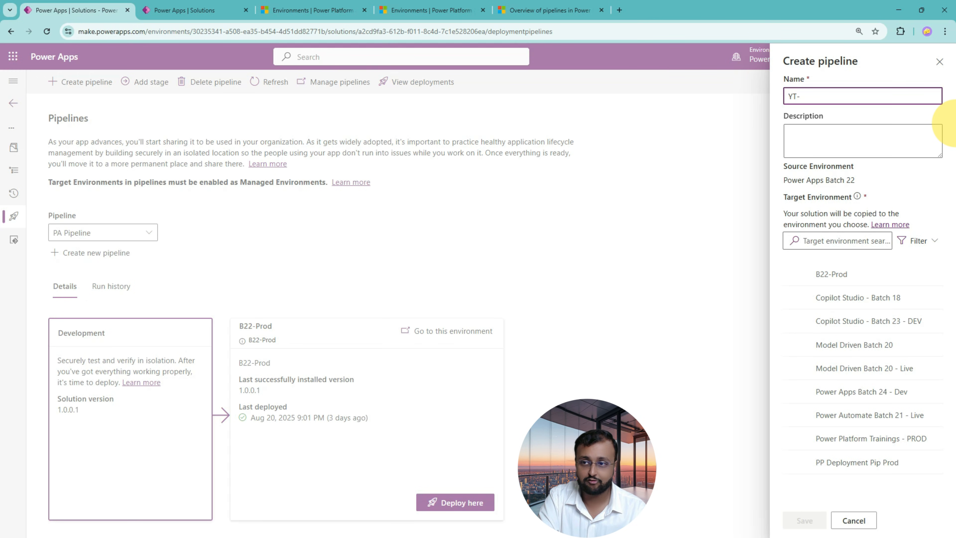
{"action": "type", "text": "-First "}
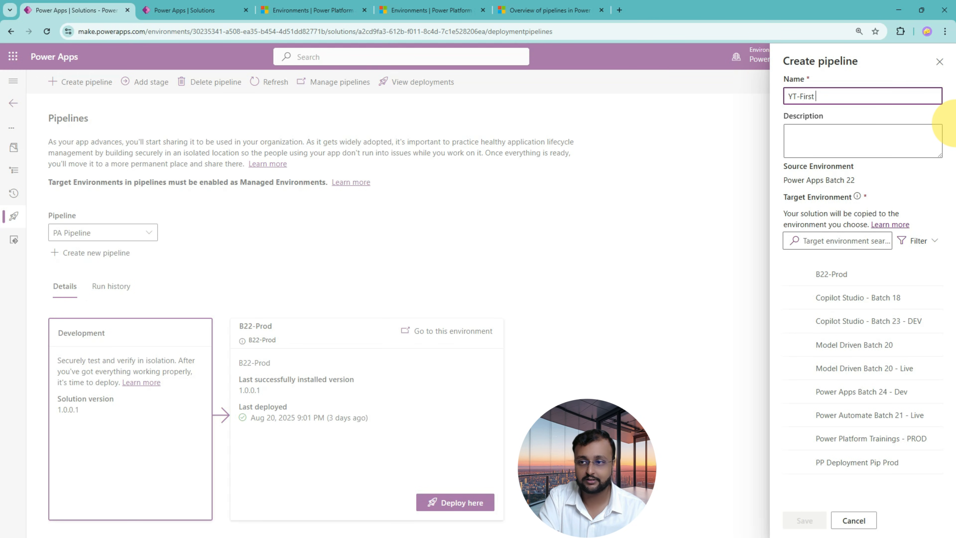
{"action": "type", "text": "Deployment "}
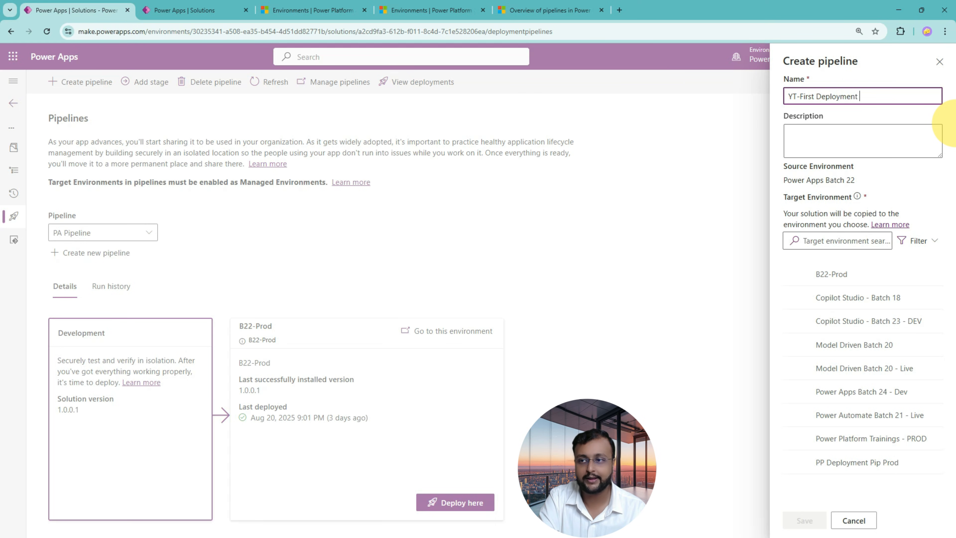
{"action": "type", "text": "Pipel"}
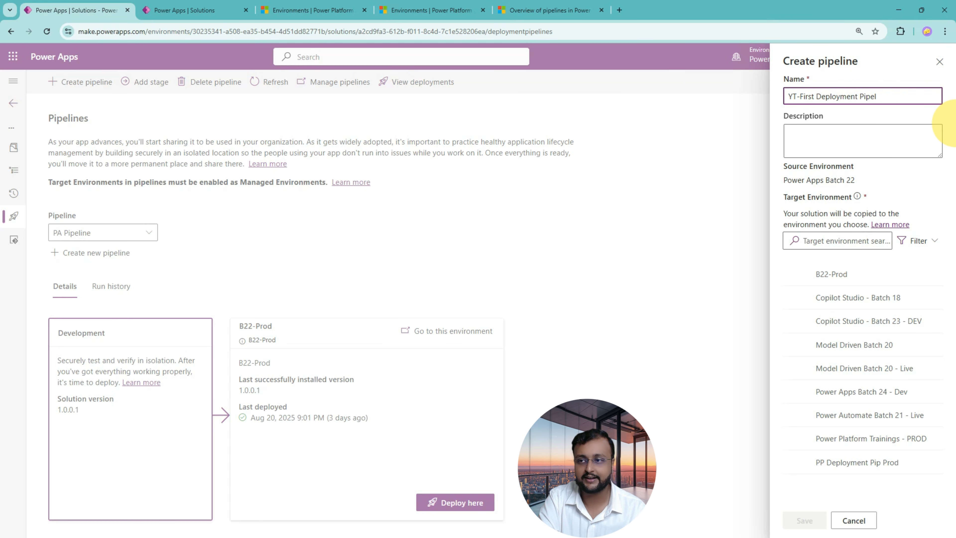
{"action": "type", "text": "ine"}
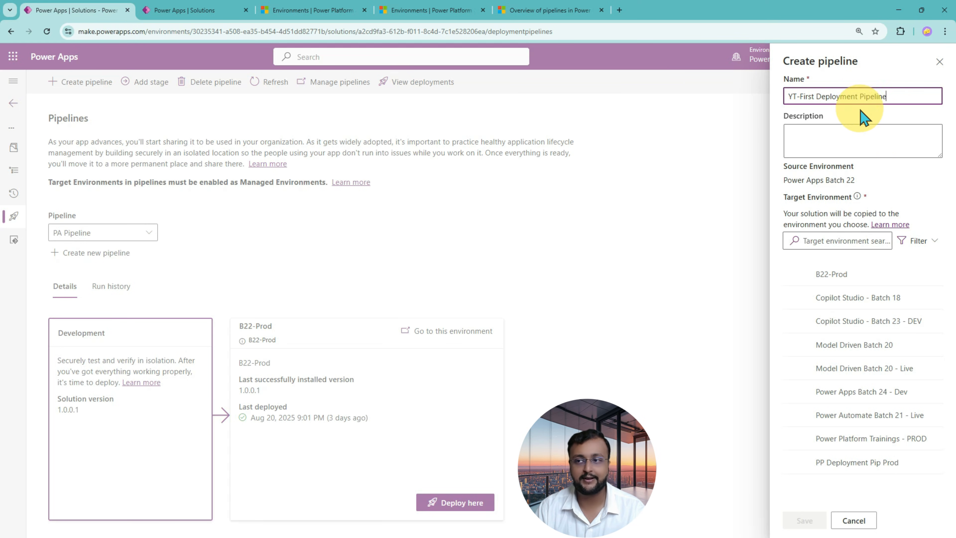
Describe the new pipeline as "This Pipeline move solution from Dev to Prod".
{"action": "left_click", "coordinate": [854, 148]}
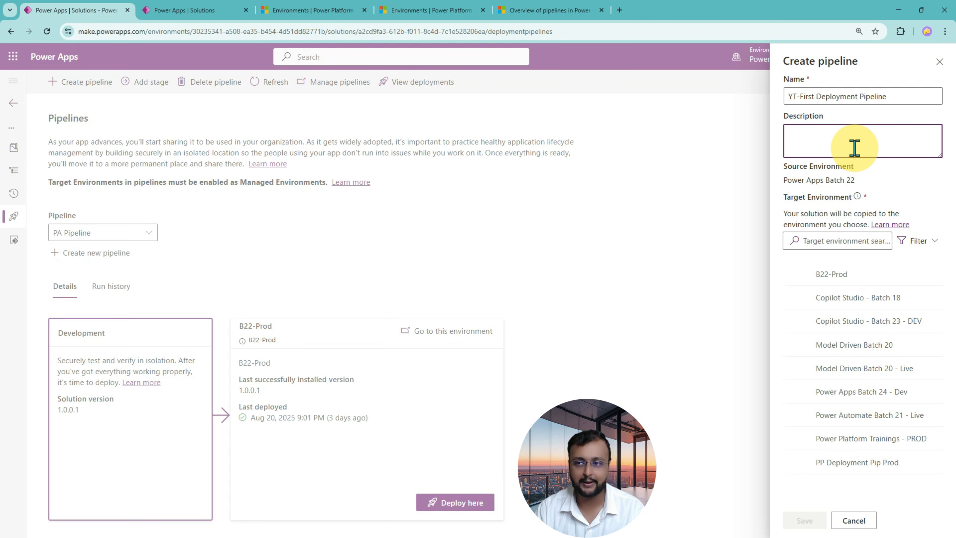
{"action": "type", "text": "Thi"}
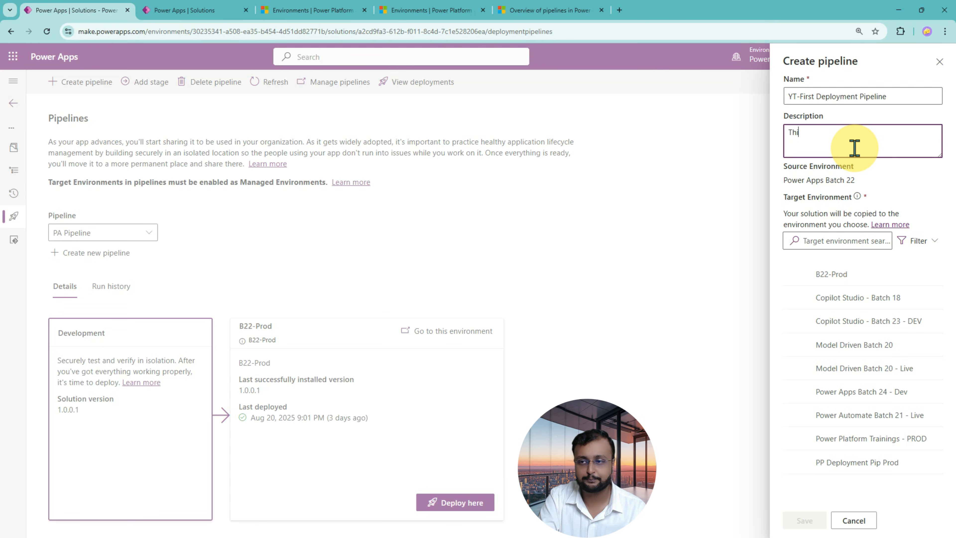
{"action": "type", "text": "s Pi"}
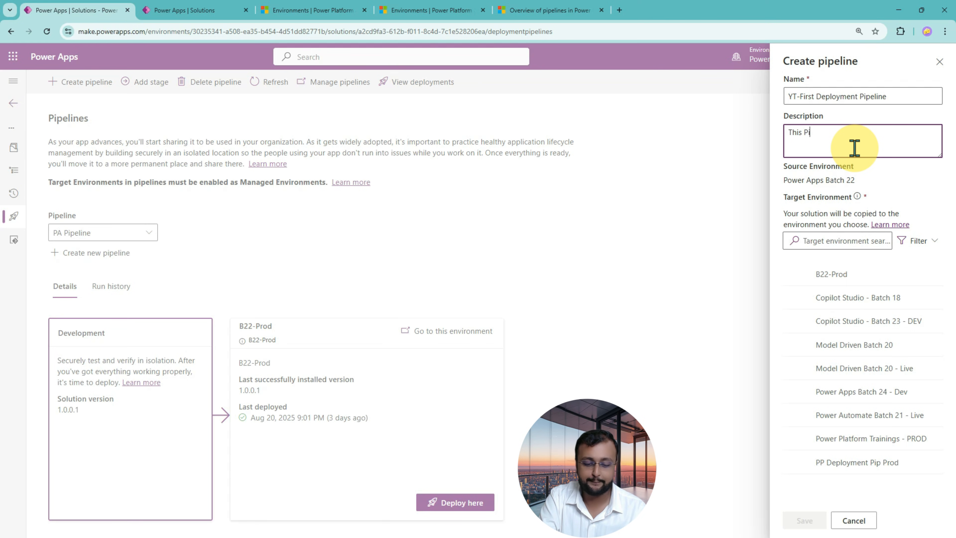
{"action": "type", "text": "peline move"}
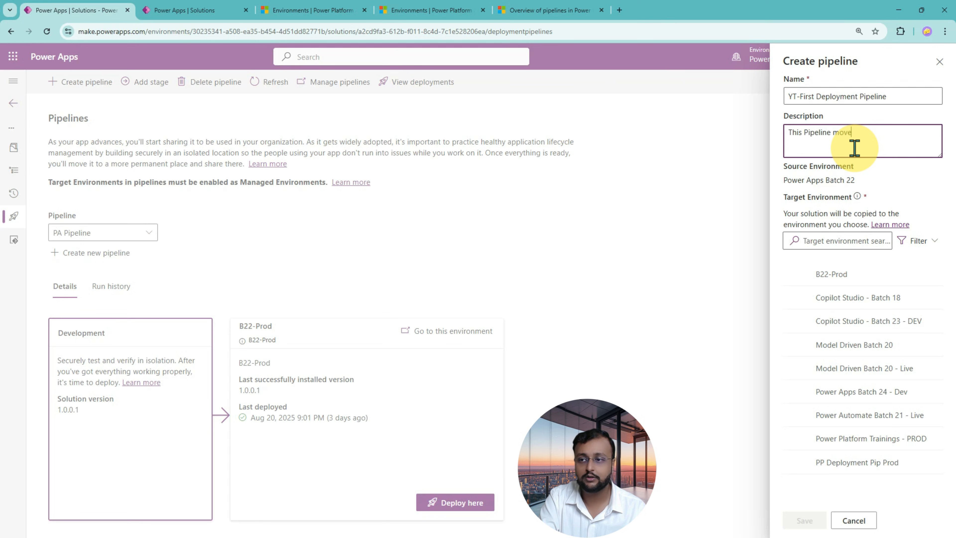
{"action": "type", "text": " solution fro"}
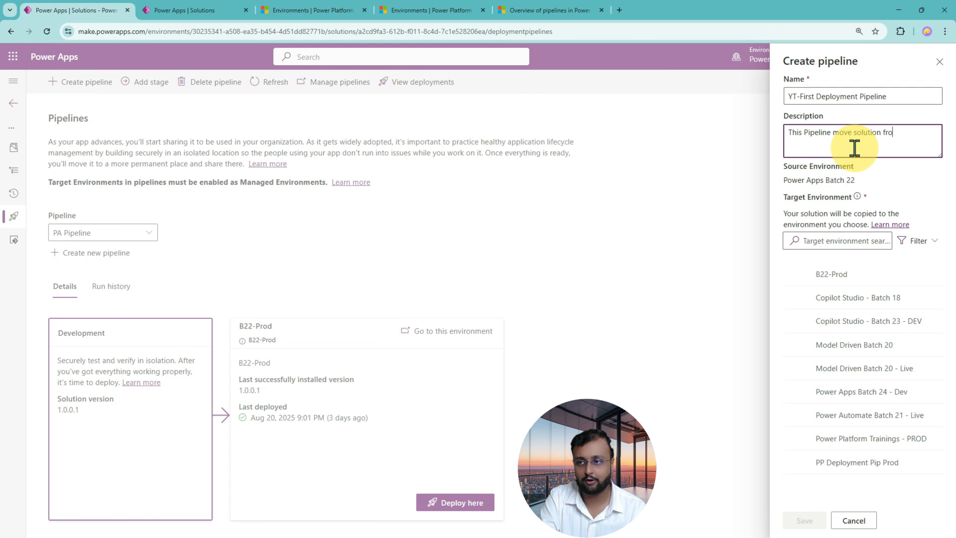
{"action": "type", "text": "m Dev to Prod"}
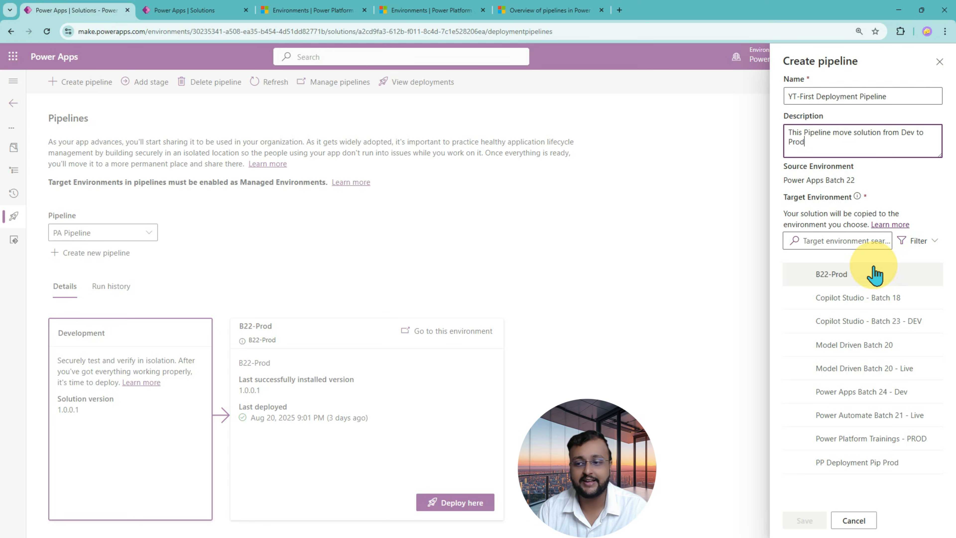
Choose PP Deployment Pip Prod as the pipeline's target environment and save the pipeline.
{"action": "left_click", "coordinate": [841, 466]}
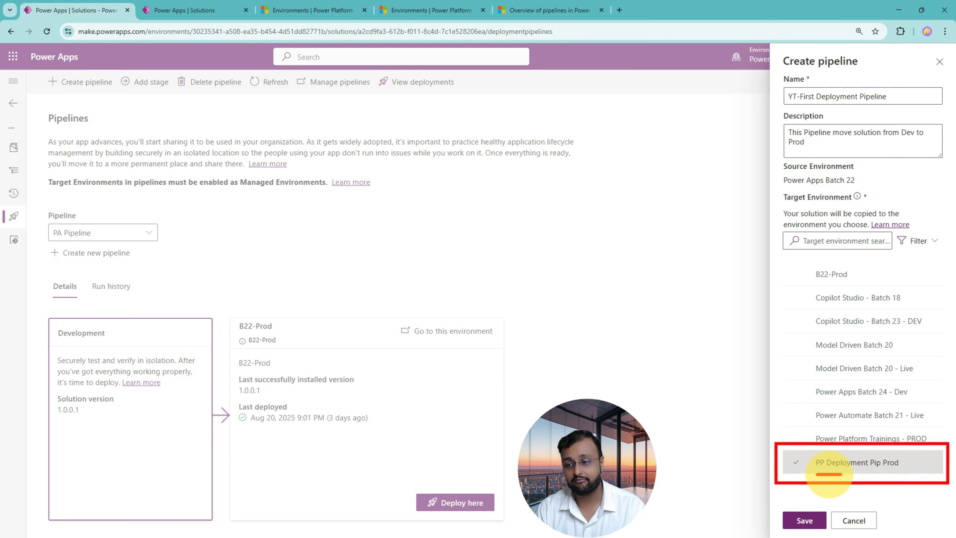
{"action": "left_click_drag", "start_coordinate": [912, 473], "coordinate": [824, 472]}
{"action": "key", "text": "Escape"}
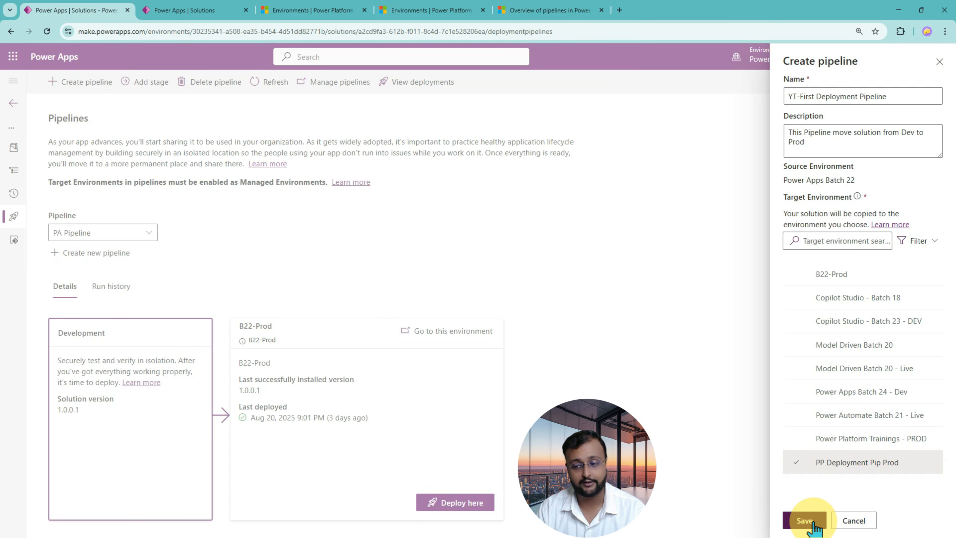
{"action": "left_click", "coordinate": [805, 521]}
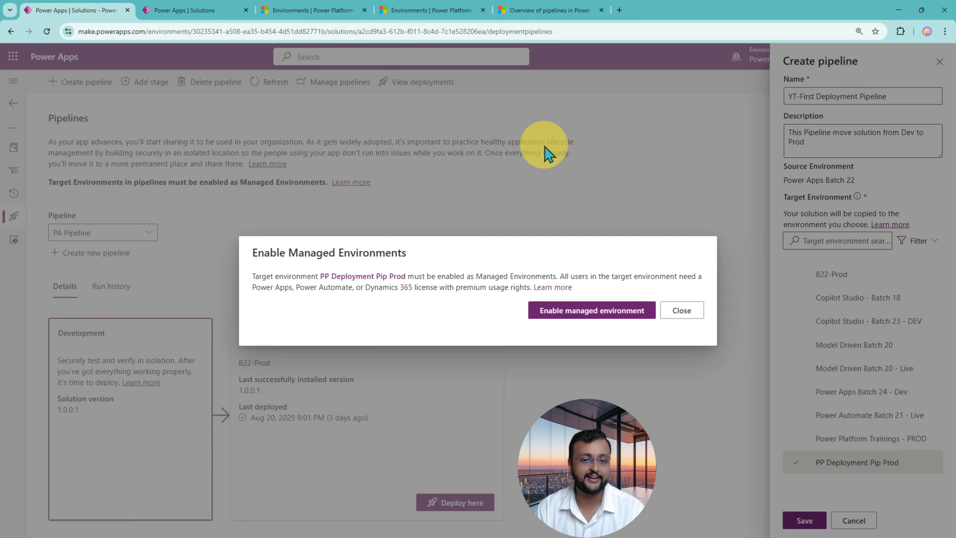
Read the Managed Environments requirement and enable PP Deployment Pip Prod as a managed environment.
{"action": "mouse_move", "coordinate": [246, 245]}
{"action": "left_mouse_down"}
{"action": "mouse_move", "coordinate": [406, 278]}
{"action": "mouse_move", "coordinate": [710, 295]}
{"action": "left_mouse_up"}
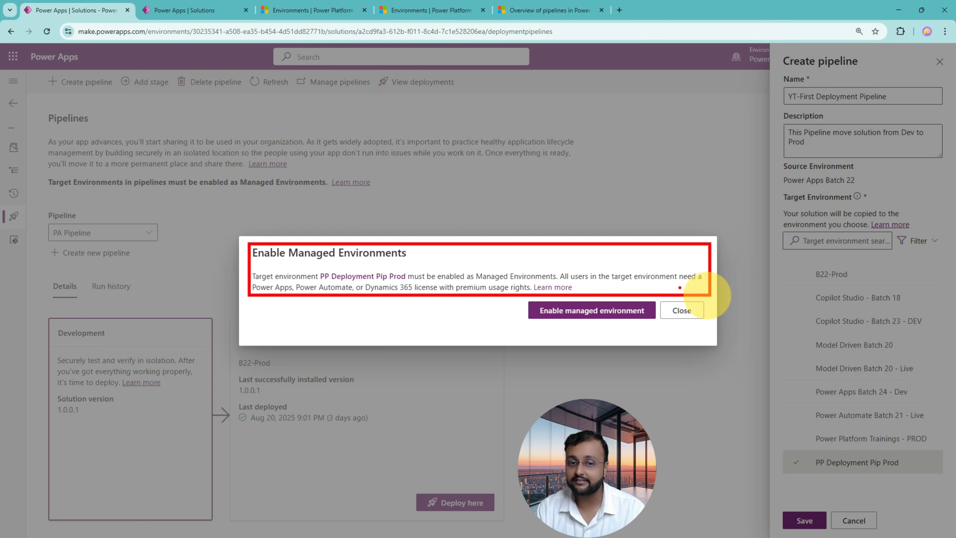
{"action": "left_click_drag", "start_coordinate": [322, 280], "coordinate": [390, 286]}
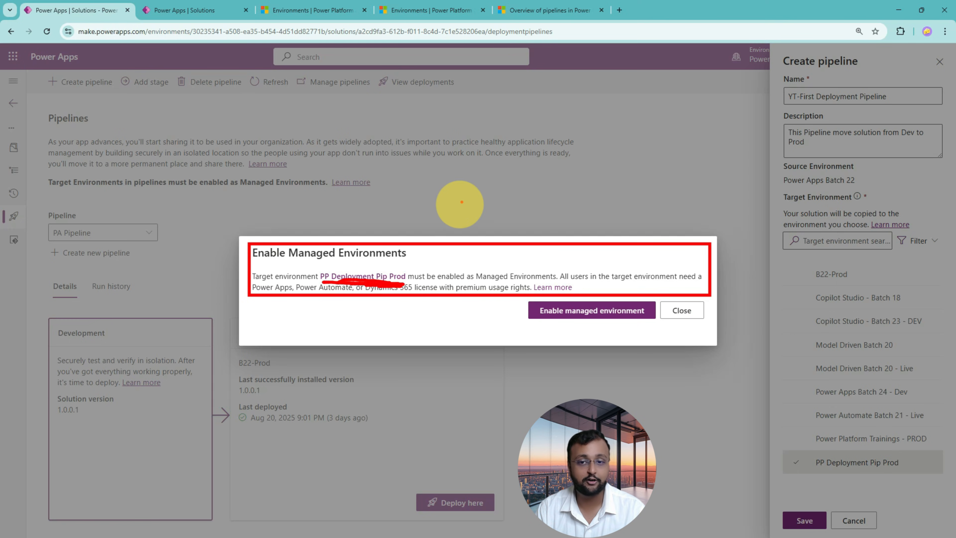
{"action": "left_click_drag", "start_coordinate": [464, 195], "coordinate": [466, 237]}
{"action": "left_click", "coordinate": [462, 238]}
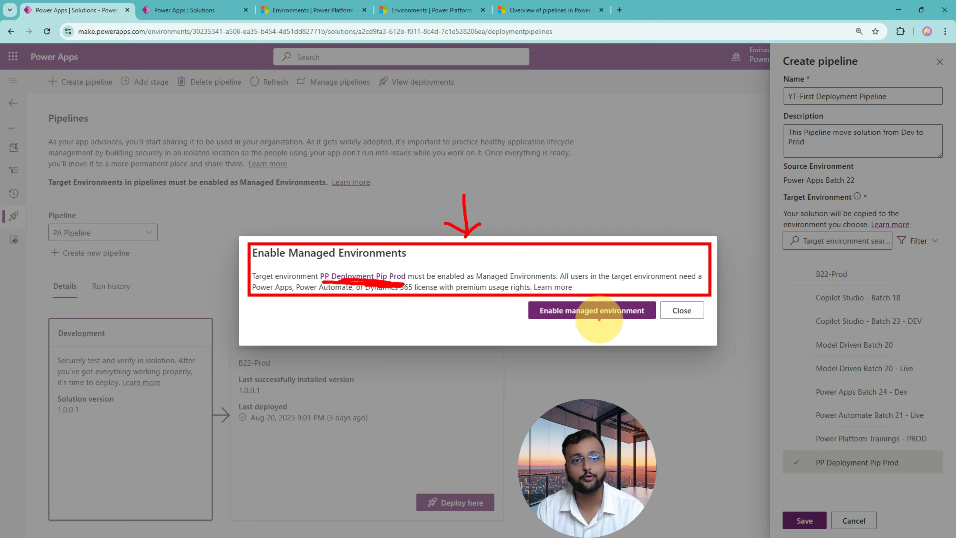
{"action": "left_click", "coordinate": [578, 317]}
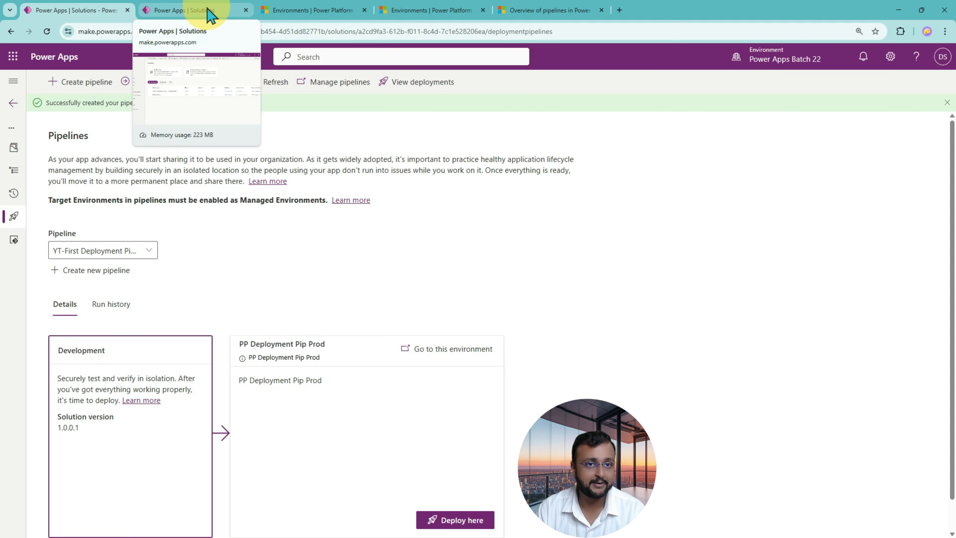
Switch to the Power Platform admin center, refresh the environments list and check the Managed status of PP Deployment Pip Prod.
{"action": "left_click", "coordinate": [305, 15]}
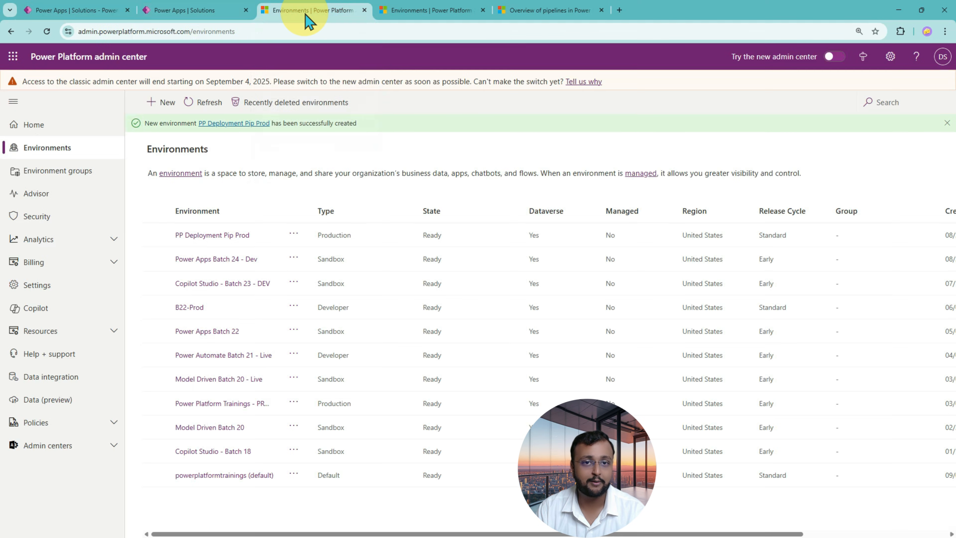
{"action": "left_click", "coordinate": [205, 104]}
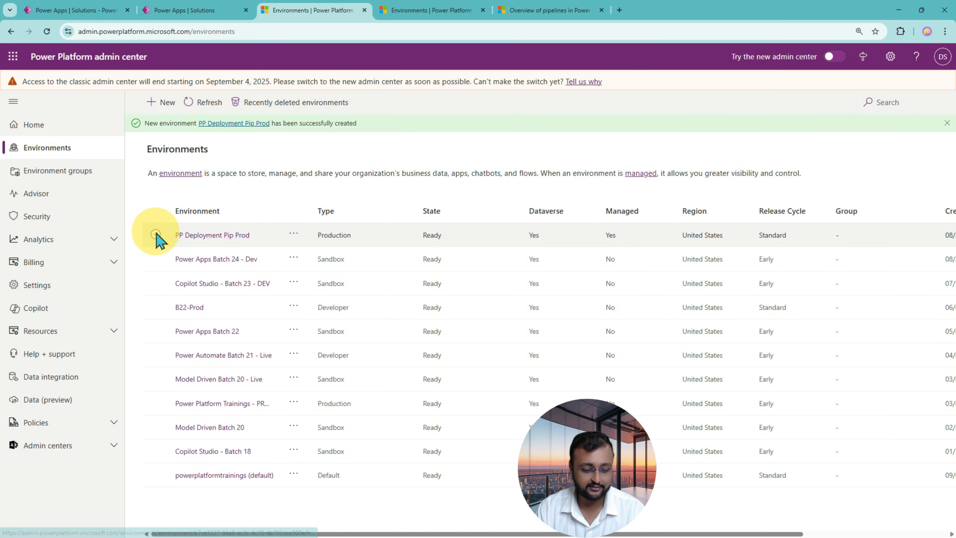
{"action": "mouse_move", "coordinate": [140, 218]}
{"action": "left_mouse_down"}
{"action": "mouse_move", "coordinate": [425, 250]}
{"action": "mouse_move", "coordinate": [878, 248]}
{"action": "left_mouse_up"}
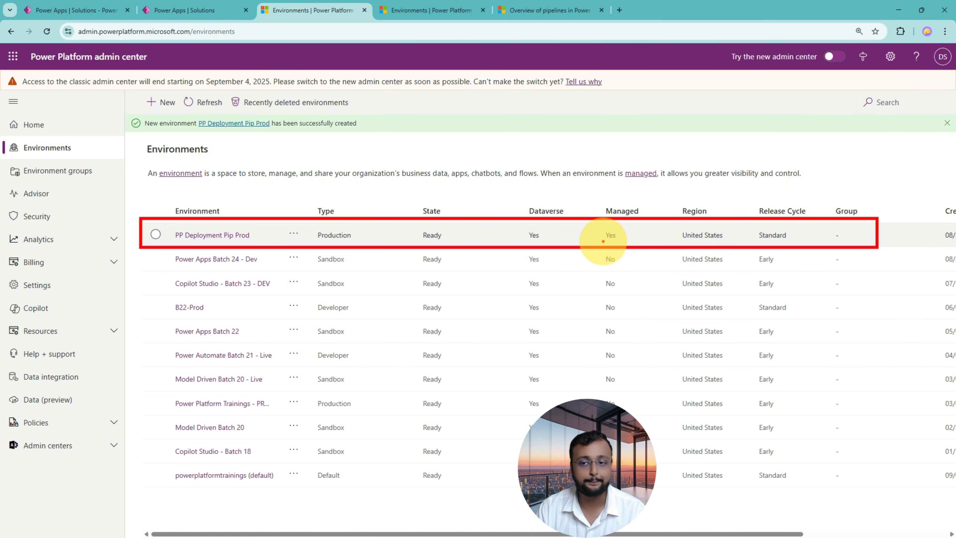
{"action": "mouse_move", "coordinate": [603, 241]}
{"action": "left_mouse_down"}
{"action": "mouse_move", "coordinate": [633, 231]}
{"action": "mouse_move", "coordinate": [602, 222]}
{"action": "mouse_move", "coordinate": [587, 241]}
{"action": "mouse_move", "coordinate": [617, 215]}
{"action": "mouse_move", "coordinate": [617, 240]}
{"action": "left_mouse_up"}
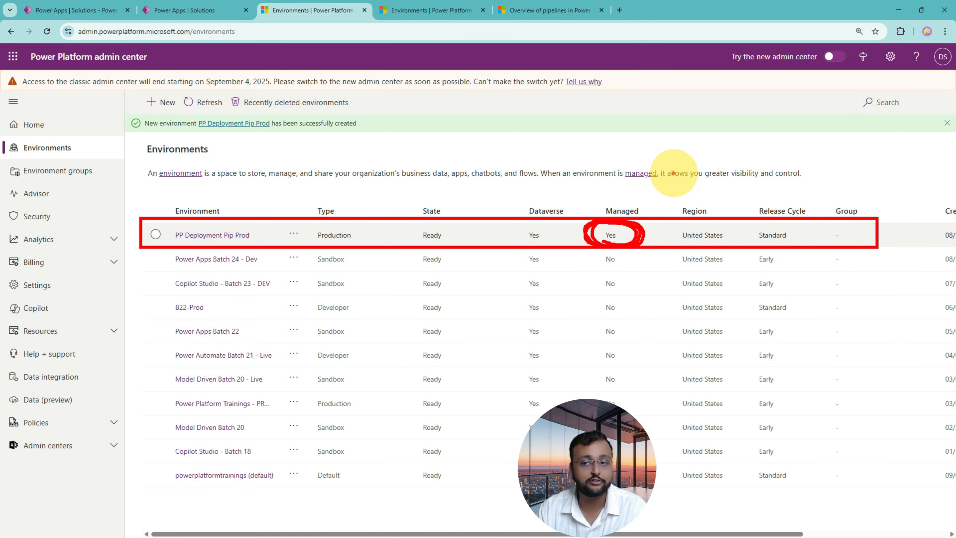
{"action": "mouse_move", "coordinate": [673, 173]}
{"action": "left_mouse_down"}
{"action": "mouse_move", "coordinate": [656, 220]}
{"action": "mouse_move", "coordinate": [675, 218]}
{"action": "left_mouse_up"}
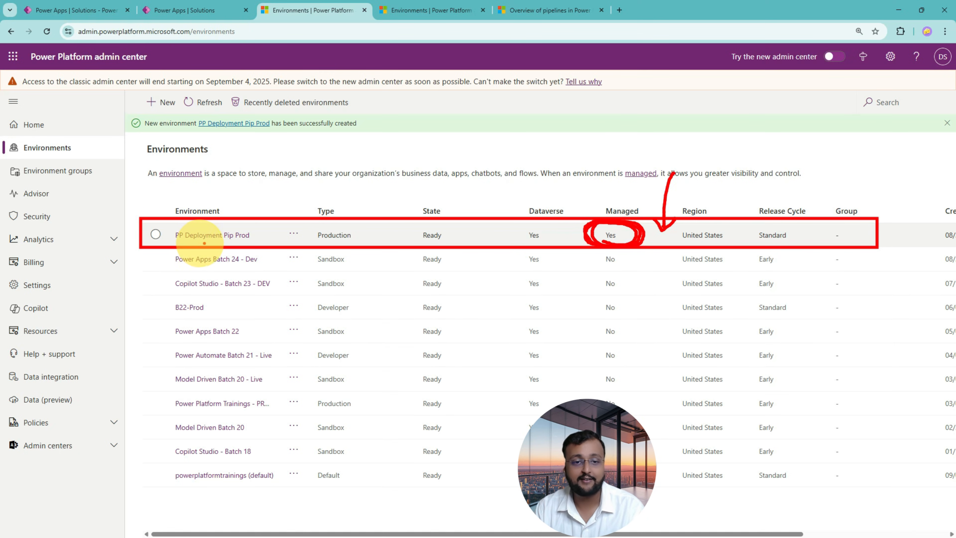
{"action": "key", "text": "Escape"}
Open the PP Deployment Pip Prod environment, view its editable details without saving, and look over its overview page.
{"action": "left_click", "coordinate": [276, 244]}
{"action": "left_click", "coordinate": [293, 234]}
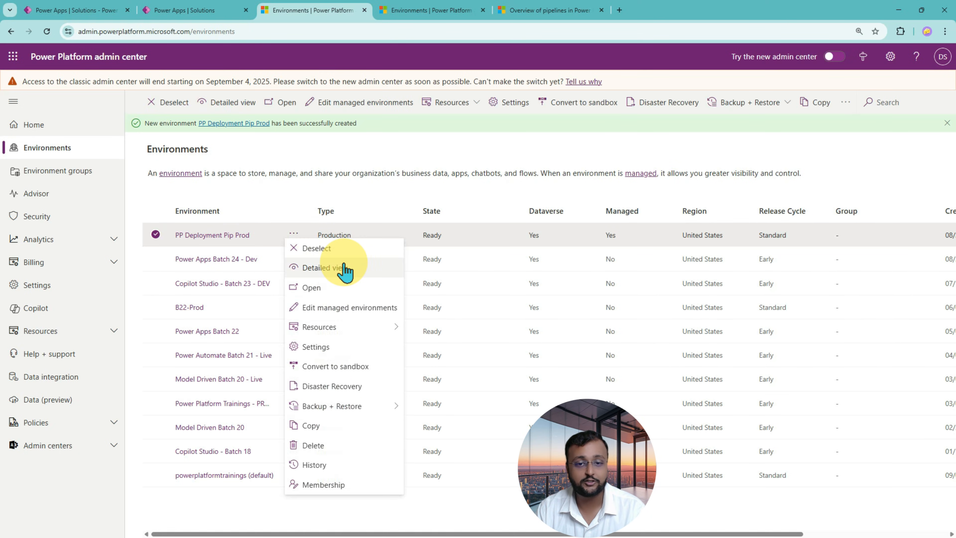
{"action": "left_click", "coordinate": [205, 236]}
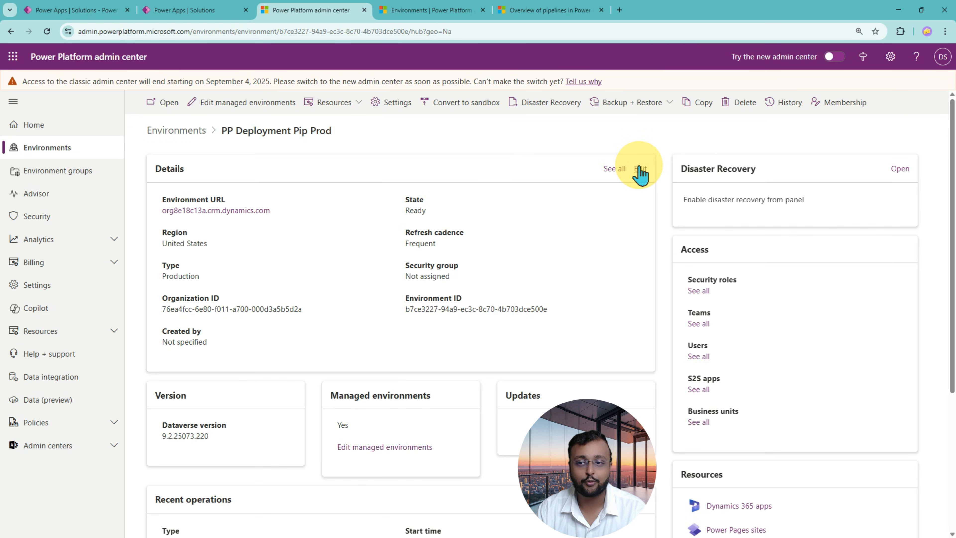
{"action": "left_click", "coordinate": [640, 170]}
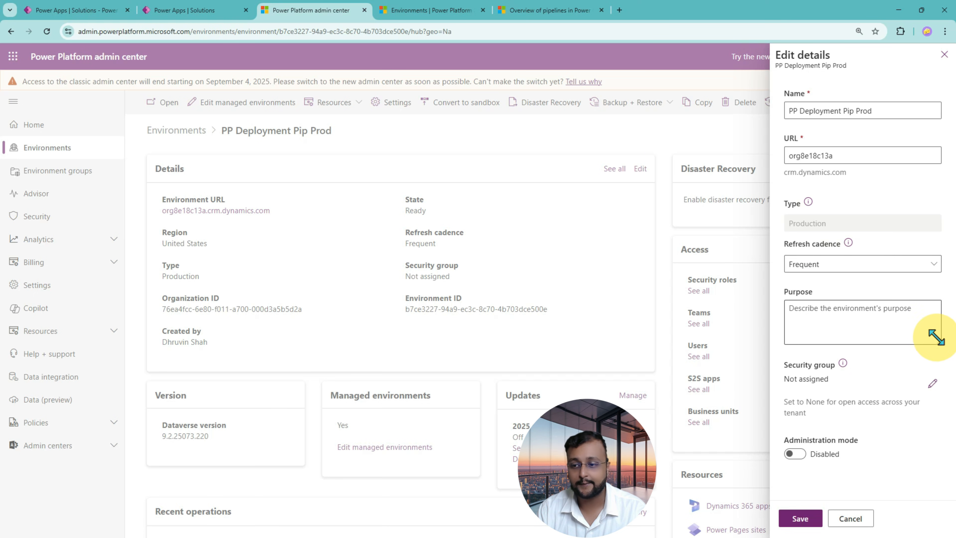
{"action": "left_click", "coordinate": [850, 518]}
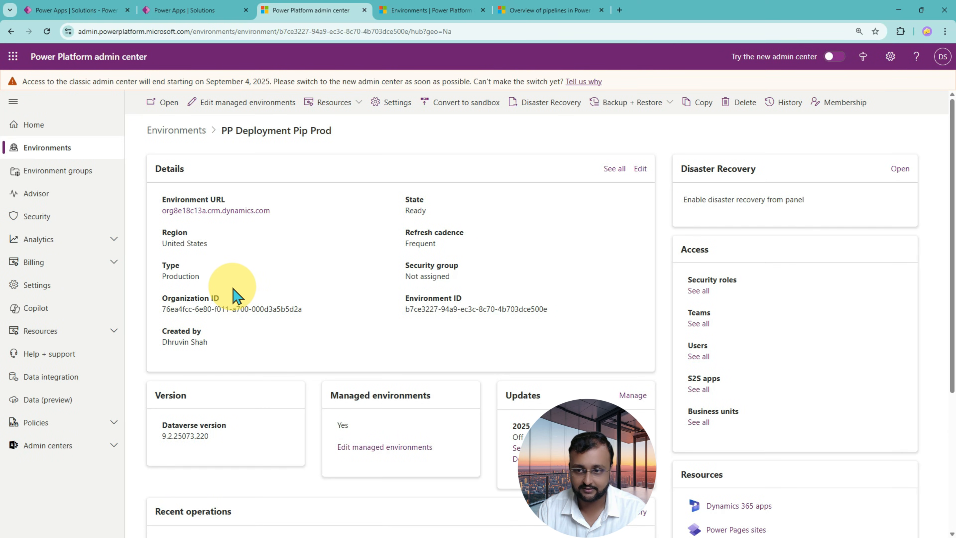
{"action": "scroll", "coordinate": [233, 296], "scroll_direction": "down", "scroll_amount": 5}
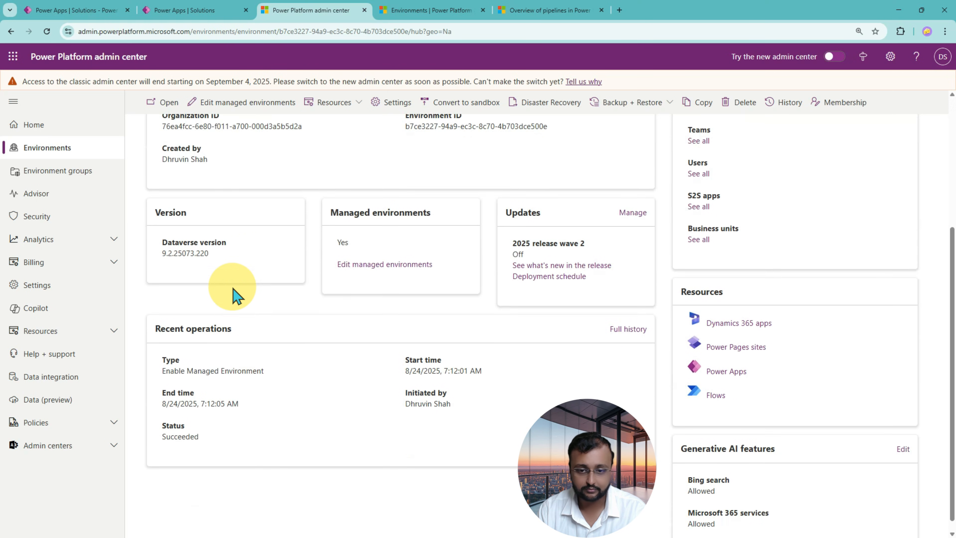
{"action": "scroll", "coordinate": [233, 296], "scroll_direction": "up", "scroll_amount": 5}
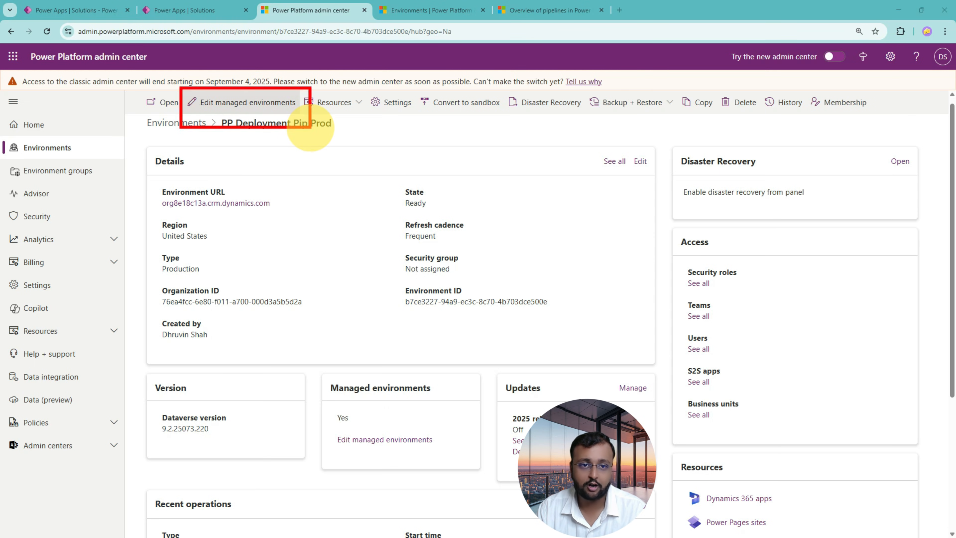
Review the Managed Environments settings of PP Deployment Pip Prod and close them without changes.
{"action": "left_click", "coordinate": [255, 110]}
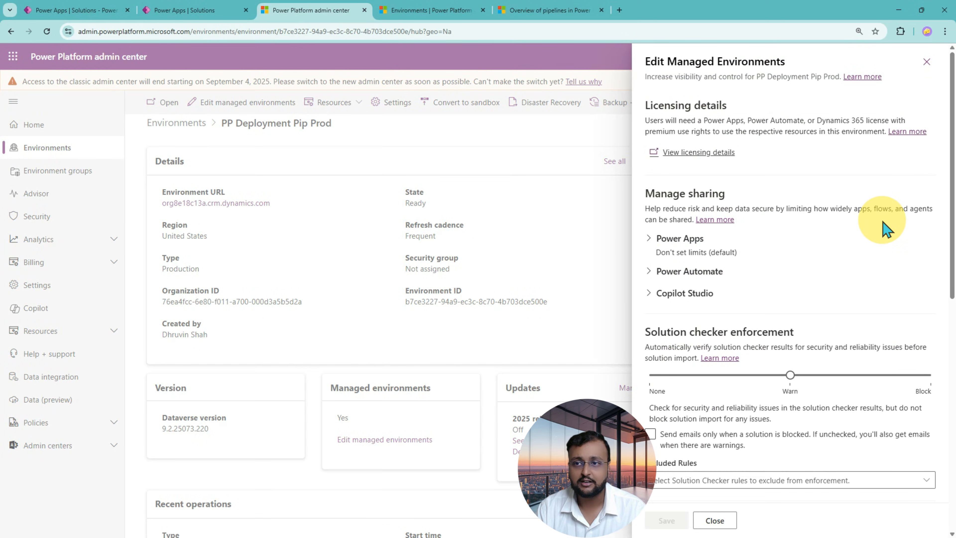
{"action": "scroll", "coordinate": [876, 216], "scroll_direction": "down", "scroll_amount": 7}
{"action": "scroll", "coordinate": [886, 228], "scroll_direction": "down", "scroll_amount": 5}
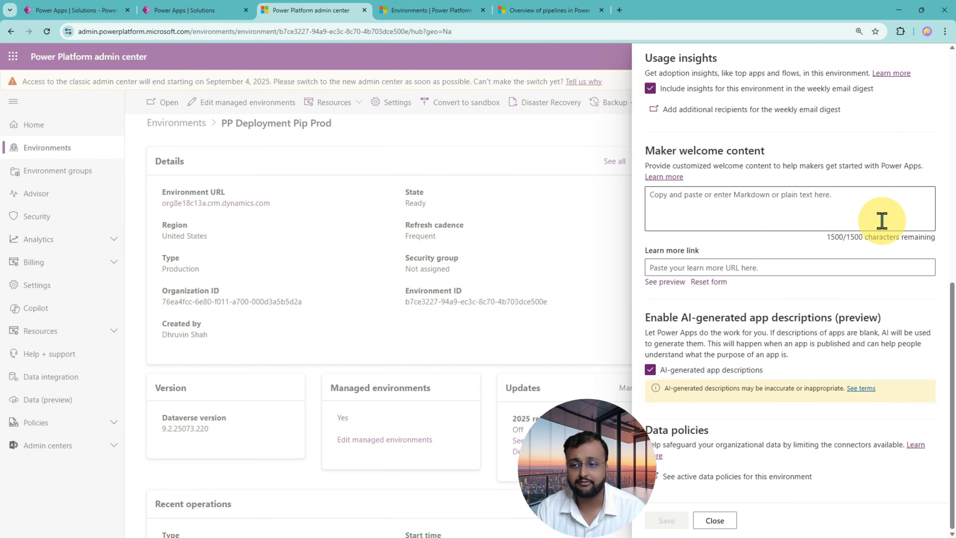
{"action": "scroll", "coordinate": [880, 226], "scroll_direction": "up", "scroll_amount": 12}
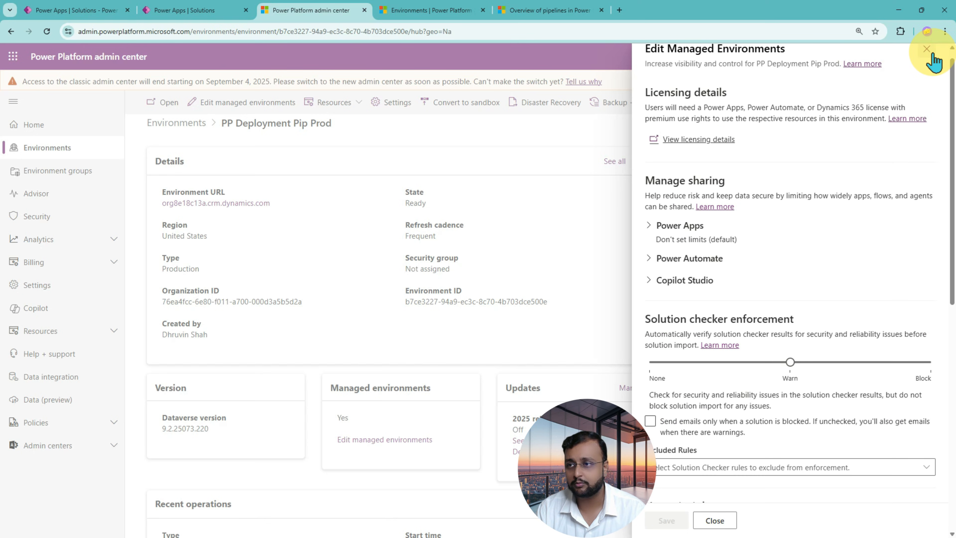
{"action": "left_click", "coordinate": [926, 49]}
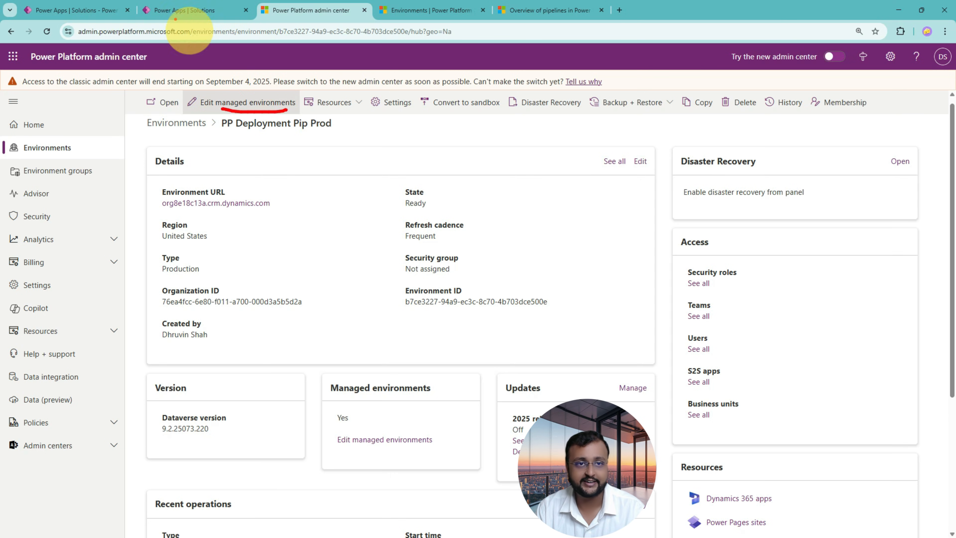
Return to the Pipelines page in Power Apps Batch 22 and look over the newly created pipeline's stages.
{"action": "left_click", "coordinate": [183, 15]}
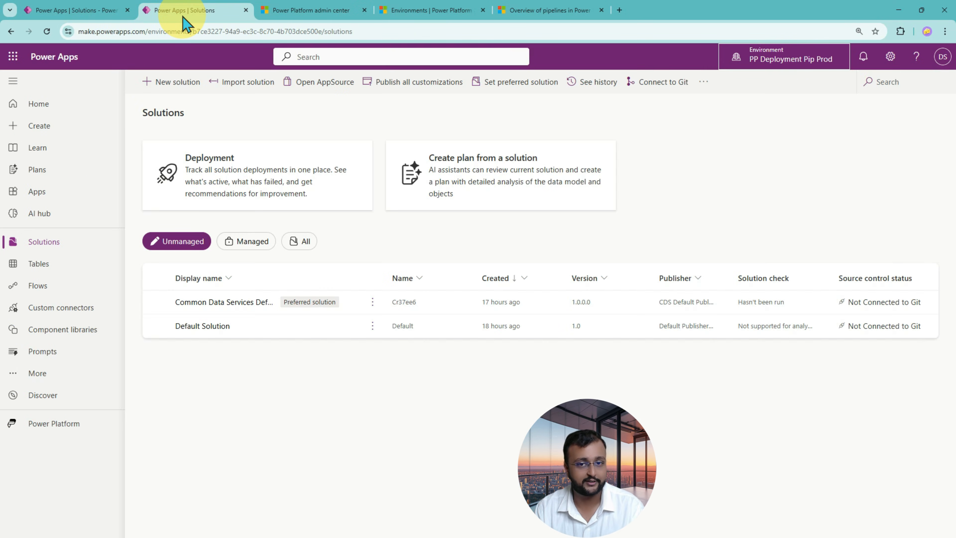
{"action": "left_click", "coordinate": [77, 11]}
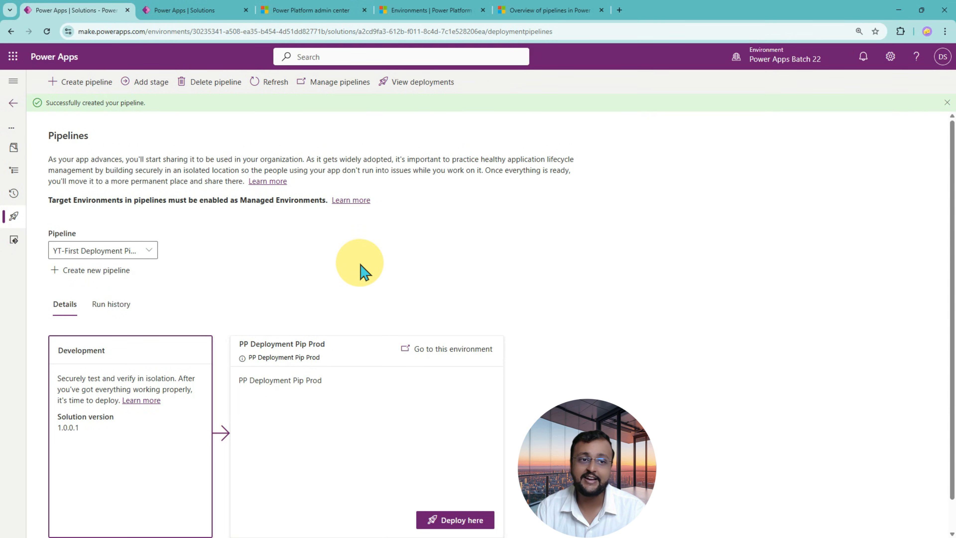
{"action": "scroll", "coordinate": [361, 269], "scroll_direction": "down", "scroll_amount": 1}
{"action": "scroll", "coordinate": [366, 297], "scroll_direction": "up", "scroll_amount": 1}
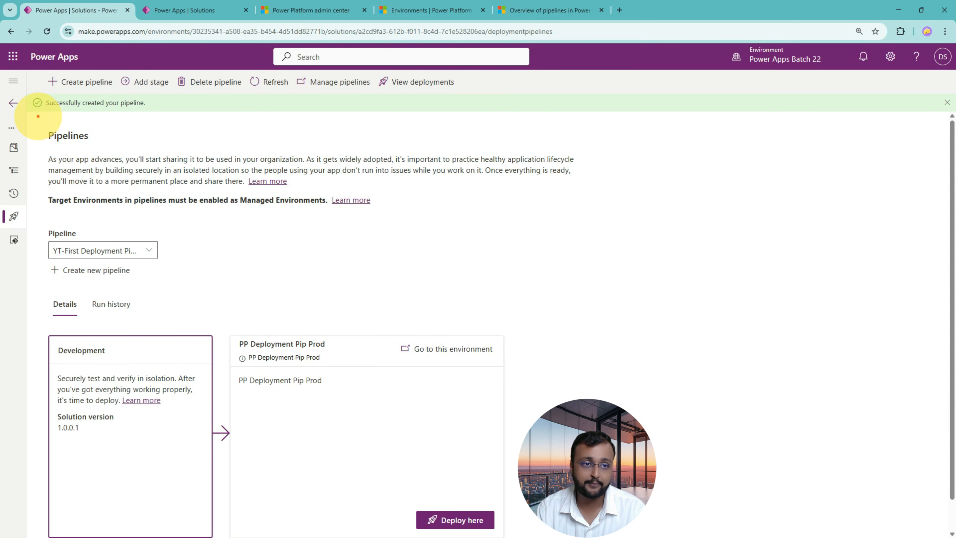
{"action": "mouse_move", "coordinate": [38, 116]}
{"action": "left_mouse_down"}
{"action": "mouse_move", "coordinate": [358, 459]}
{"action": "mouse_move", "coordinate": [599, 536]}
{"action": "left_mouse_up"}
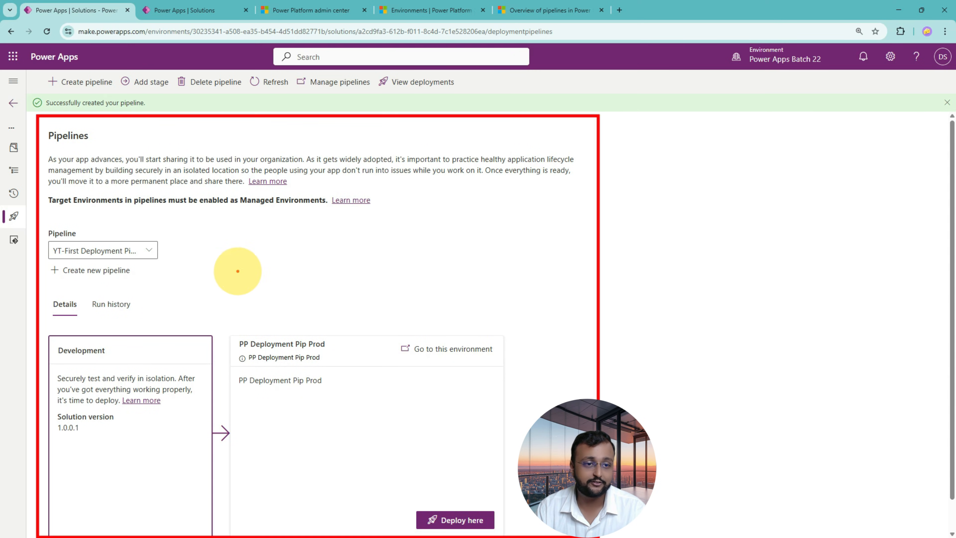
{"action": "left_click_drag", "start_coordinate": [55, 257], "coordinate": [129, 259]}
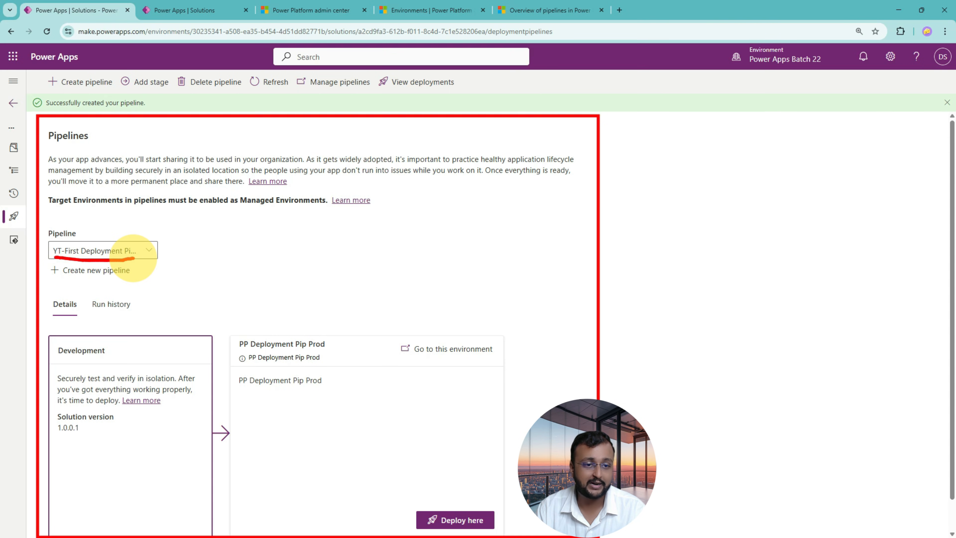
{"action": "mouse_move", "coordinate": [56, 359]}
{"action": "left_mouse_down"}
{"action": "mouse_move", "coordinate": [124, 348]}
{"action": "mouse_move", "coordinate": [62, 358]}
{"action": "left_mouse_up"}
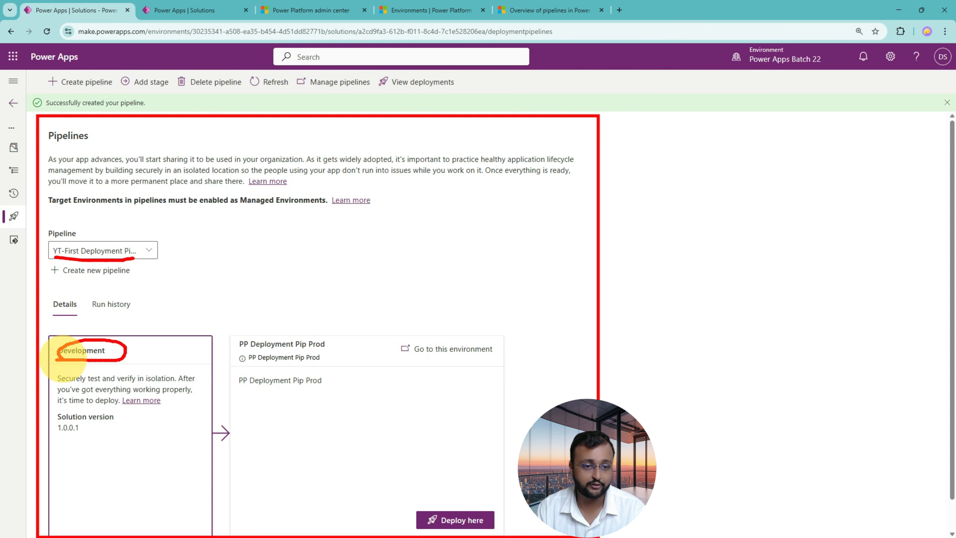
{"action": "mouse_move", "coordinate": [239, 364]}
{"action": "left_mouse_down"}
{"action": "mouse_move", "coordinate": [361, 348]}
{"action": "mouse_move", "coordinate": [233, 362]}
{"action": "left_mouse_up"}
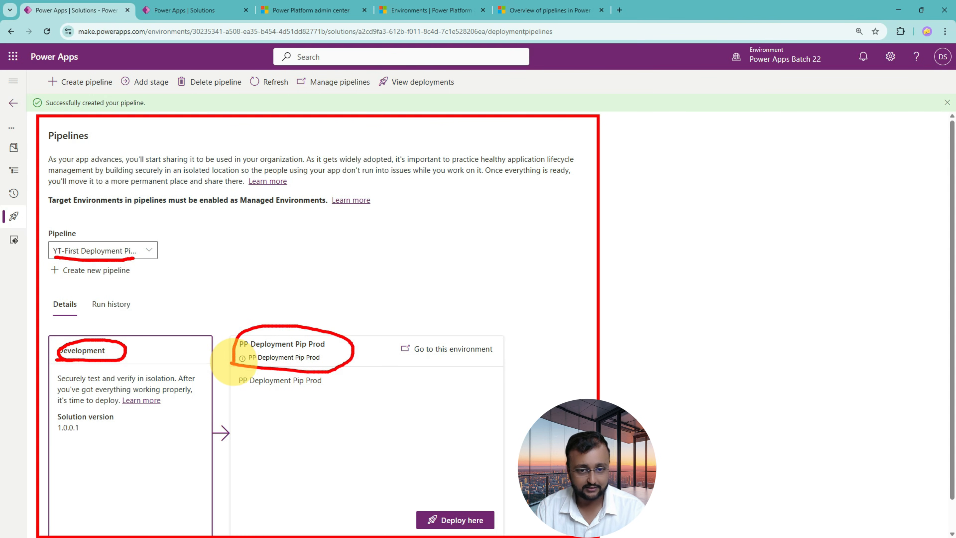
{"action": "left_click_drag", "start_coordinate": [354, 282], "coordinate": [357, 332]}
{"action": "left_click_drag", "start_coordinate": [375, 320], "coordinate": [361, 333]}
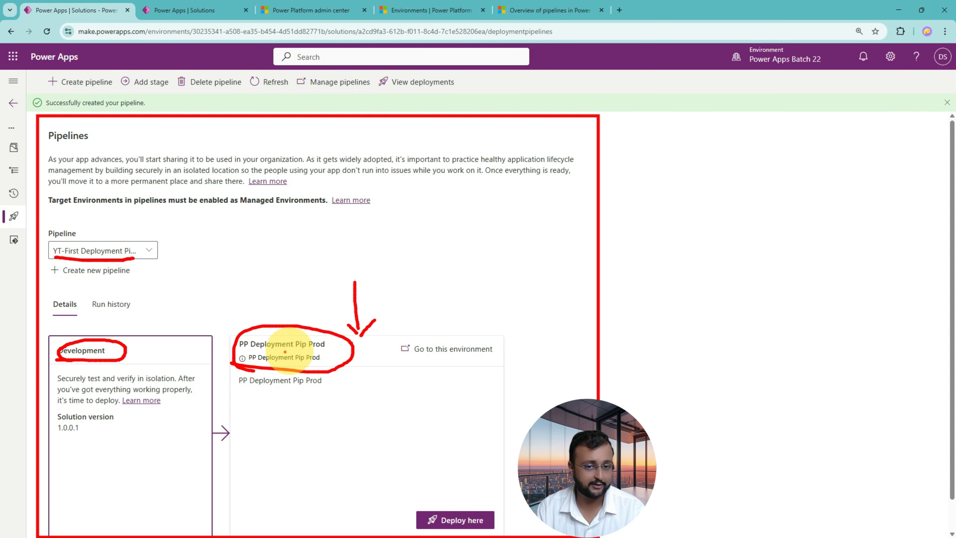
{"action": "left_click_drag", "start_coordinate": [245, 350], "coordinate": [303, 349]}
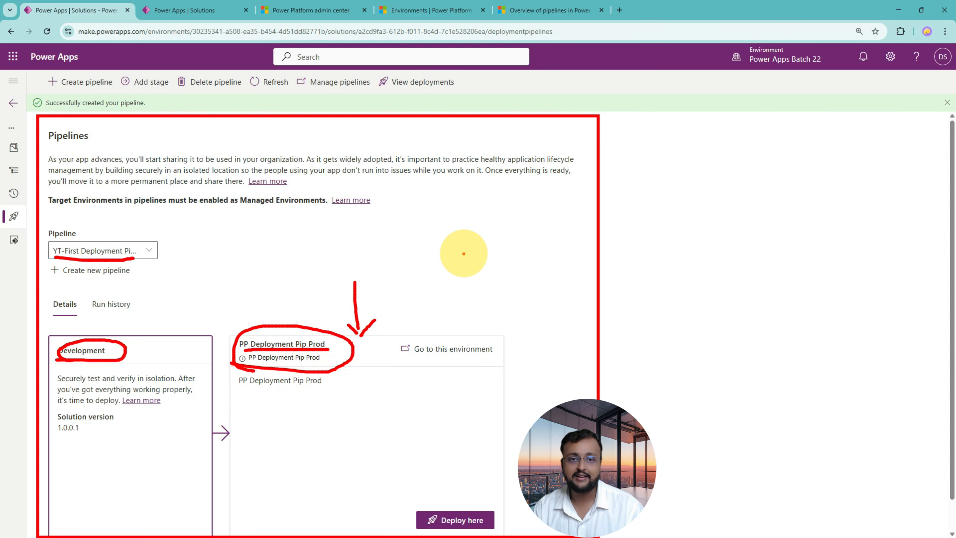
{"action": "key", "text": "Escape"}
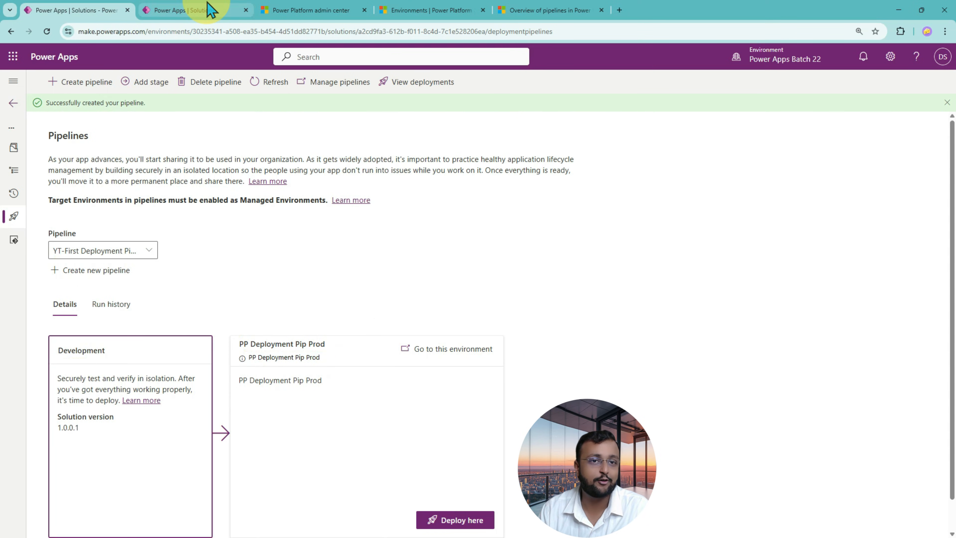
Check the solutions list of PP Deployment Pip Prod, and view the pipelines available in Power Apps Batch 22.
{"action": "left_click", "coordinate": [209, 9]}
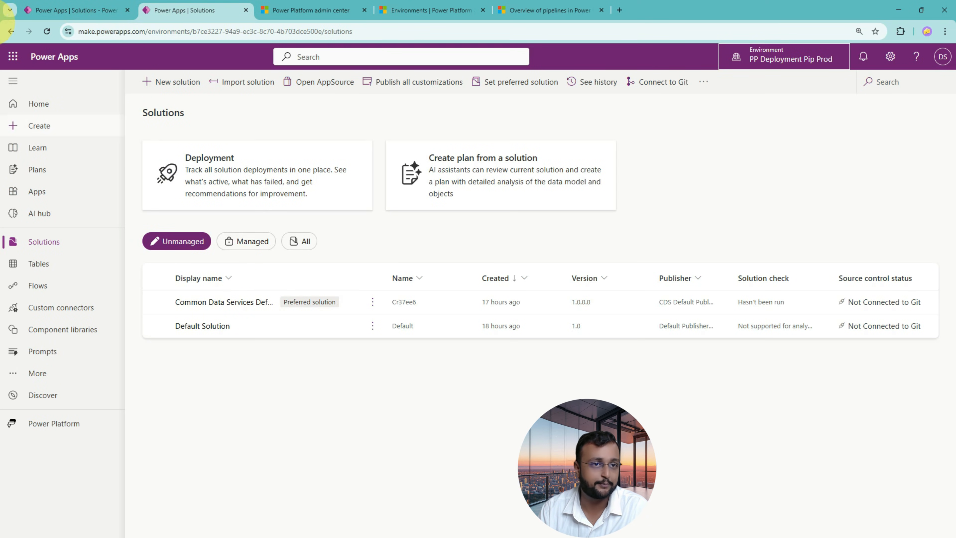
{"action": "left_click", "coordinate": [32, 15]}
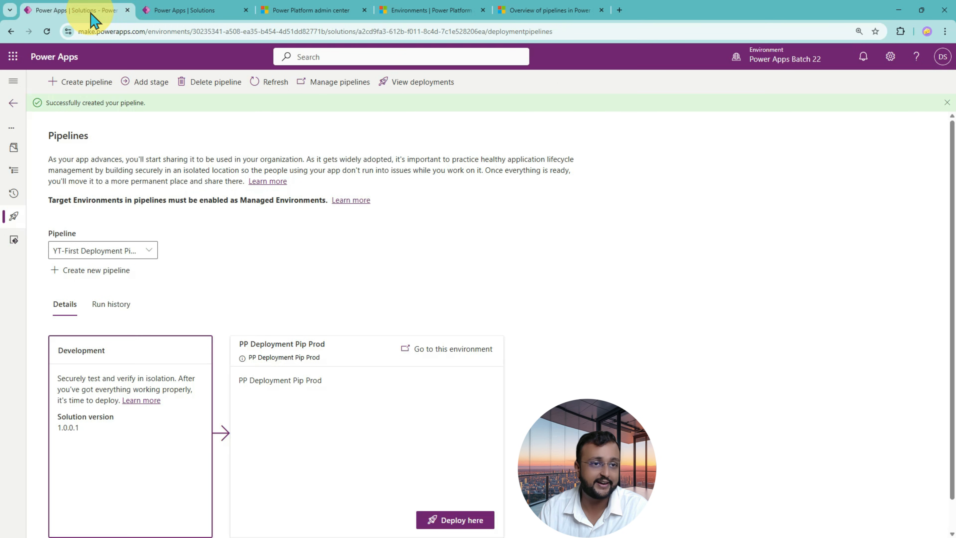
{"action": "left_click", "coordinate": [149, 250]}
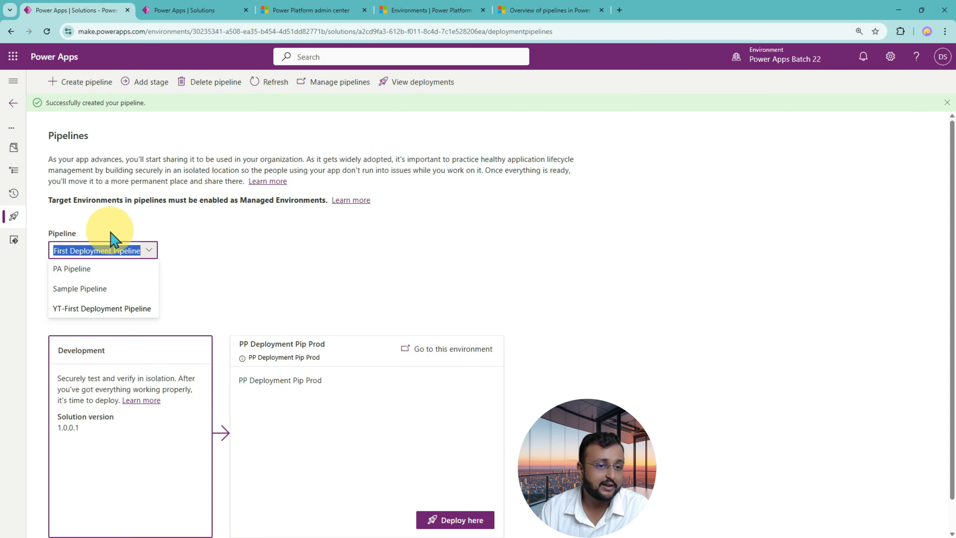
{"action": "left_click", "coordinate": [99, 250]}
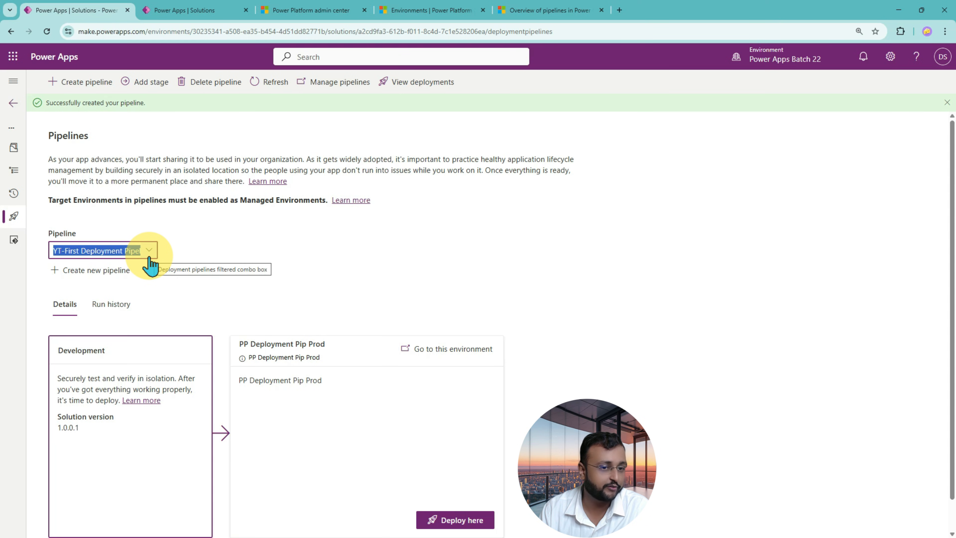
Reopen the Power Apps Class 02 solution and select YT-First Deployment Pipeline on its Pipelines page.
{"action": "left_click", "coordinate": [12, 102]}
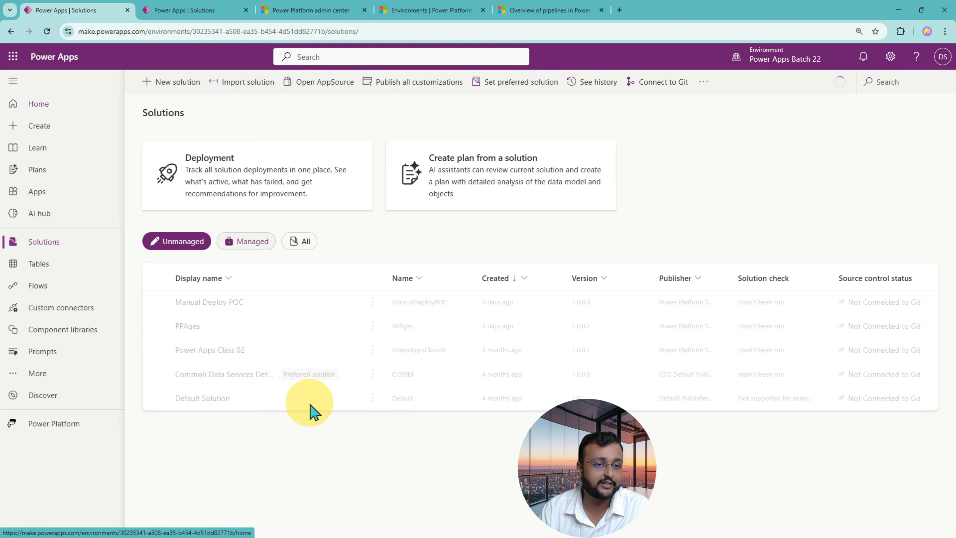
{"action": "left_click", "coordinate": [226, 354]}
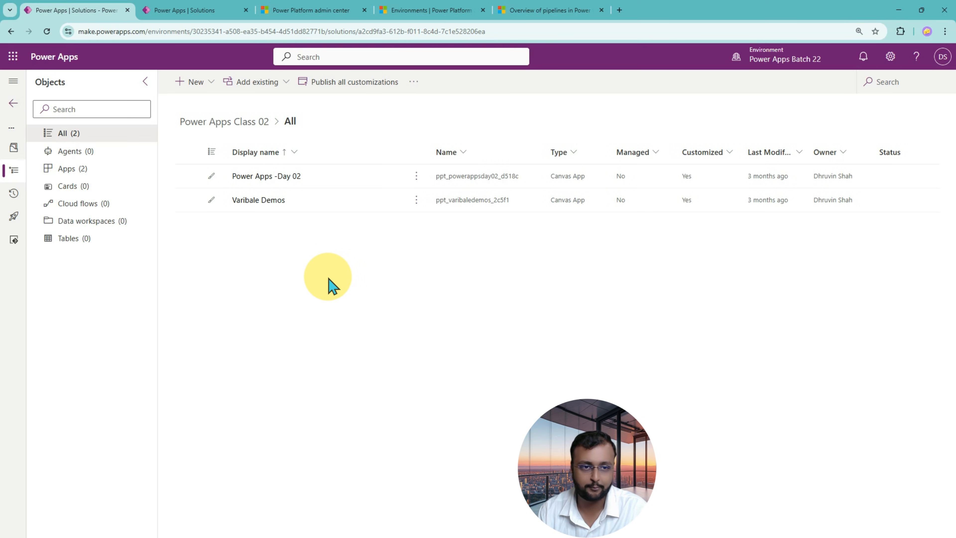
{"action": "left_click", "coordinate": [14, 216]}
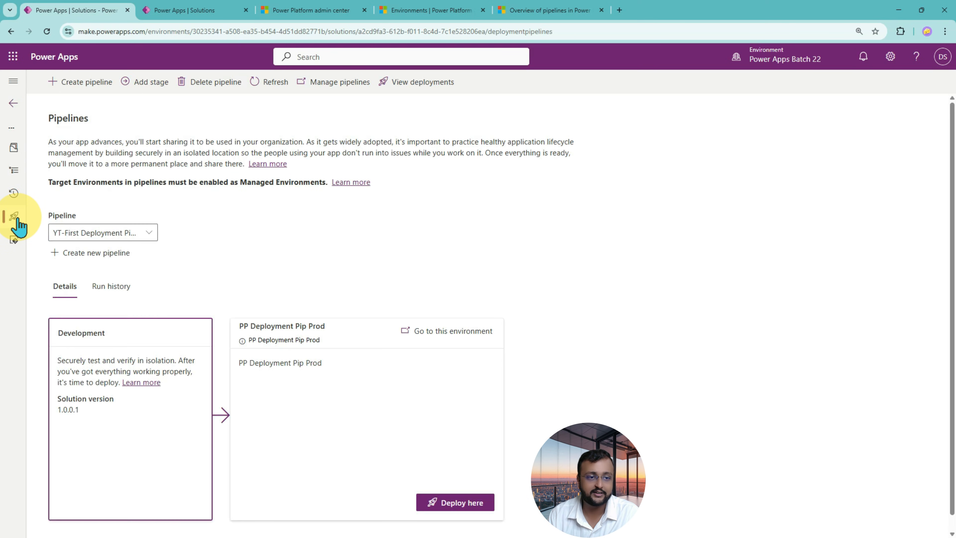
{"action": "left_click", "coordinate": [150, 234]}
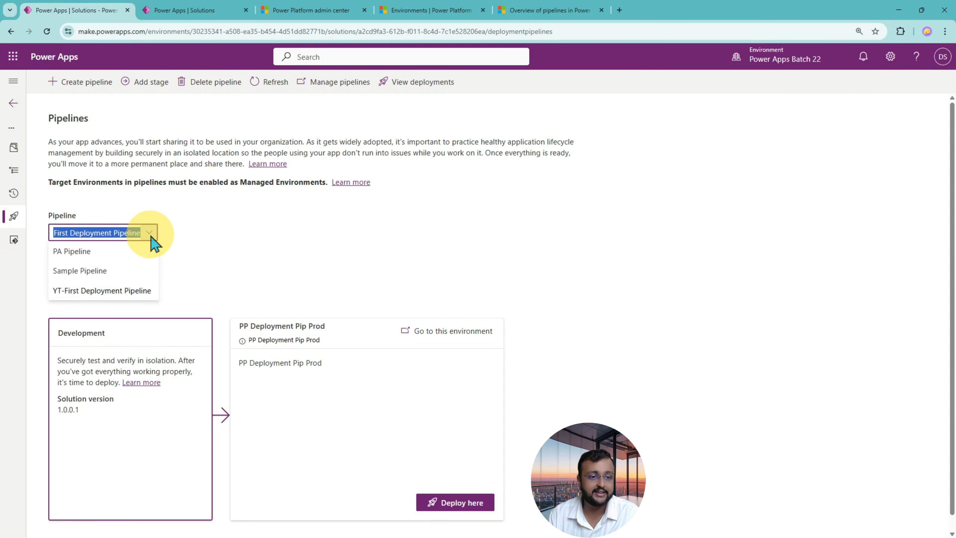
{"action": "left_click", "coordinate": [145, 296]}
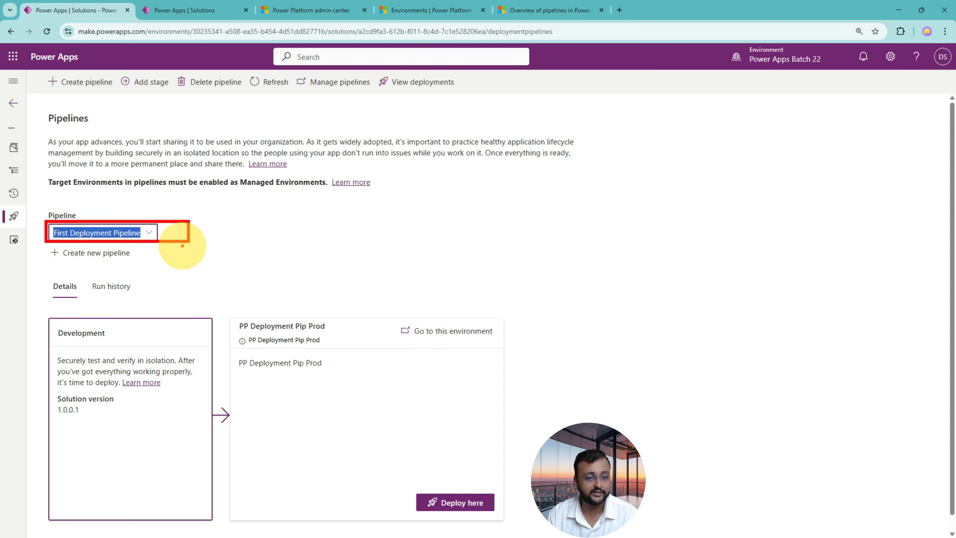
{"action": "mouse_move", "coordinate": [158, 289]}
{"action": "left_mouse_down"}
{"action": "mouse_move", "coordinate": [155, 321]}
{"action": "mouse_move", "coordinate": [167, 316]}
{"action": "left_mouse_up"}
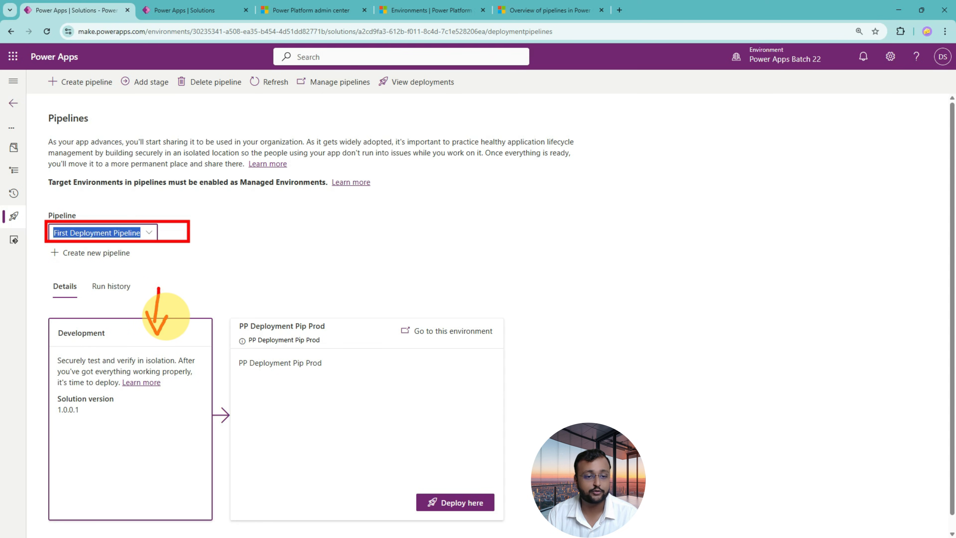
{"action": "left_click_drag", "start_coordinate": [53, 391], "coordinate": [126, 416]}
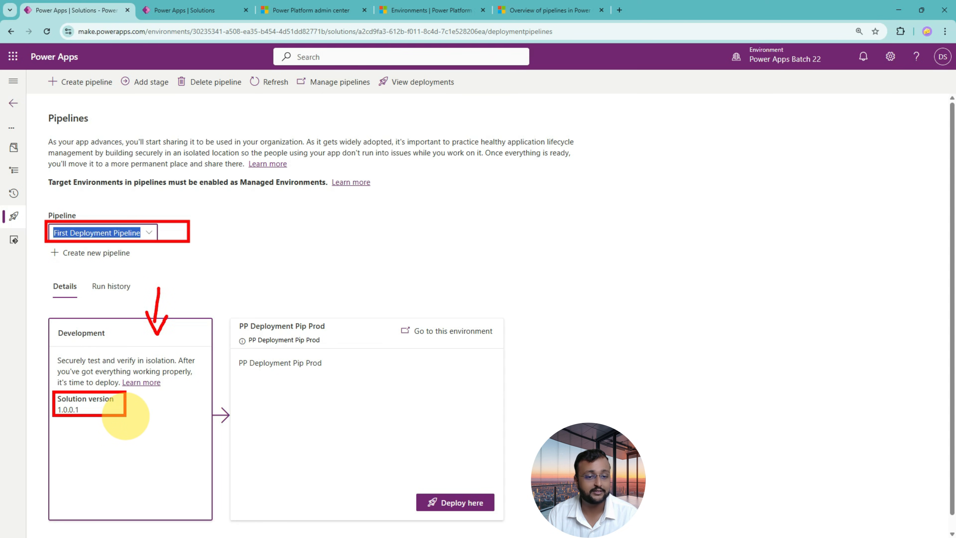
{"action": "mouse_move", "coordinate": [233, 312]}
{"action": "left_mouse_down"}
{"action": "mouse_move", "coordinate": [337, 406]}
{"action": "mouse_move", "coordinate": [493, 519]}
{"action": "left_mouse_up"}
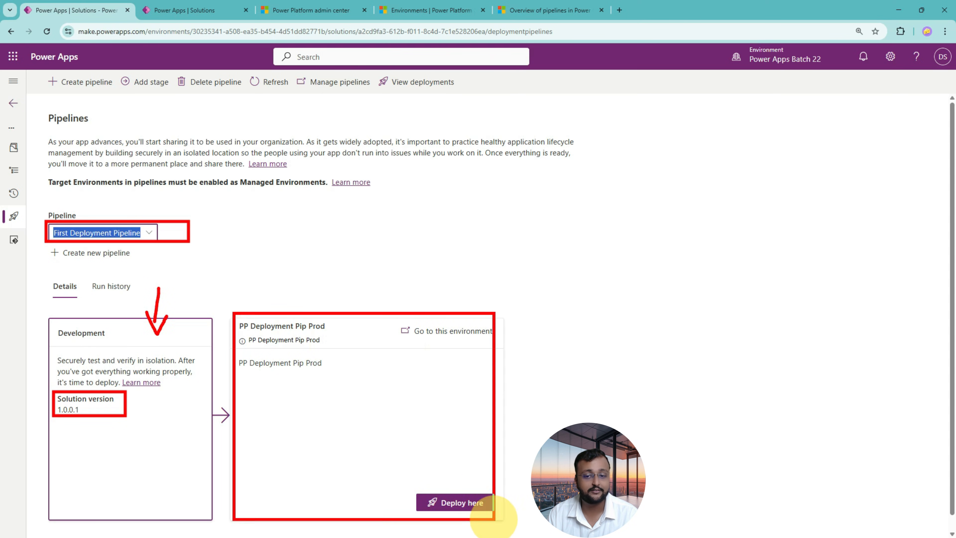
View the managed solutions in PP Deployment Pip Prod and return to the Power Apps Class 02 pipeline page.
{"action": "left_click", "coordinate": [209, 15]}
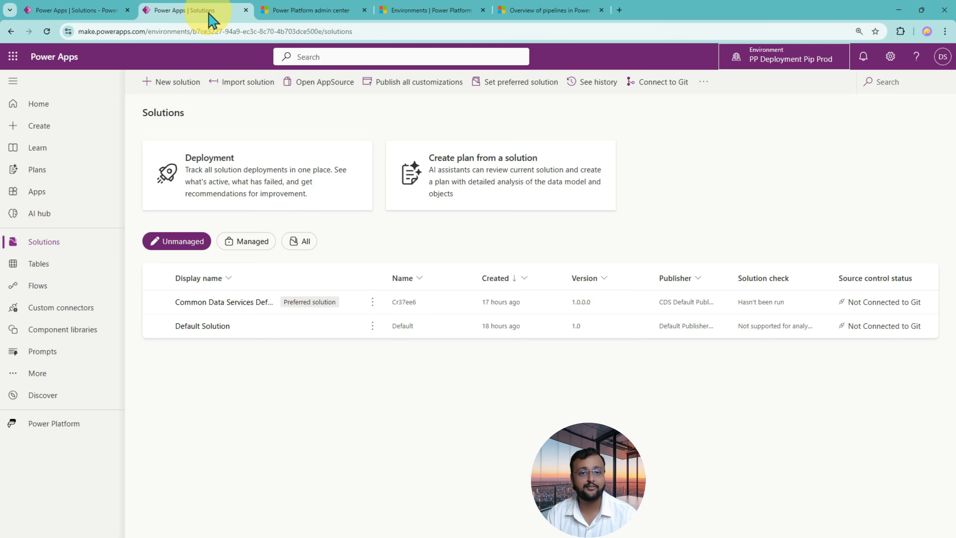
{"action": "left_click", "coordinate": [250, 242]}
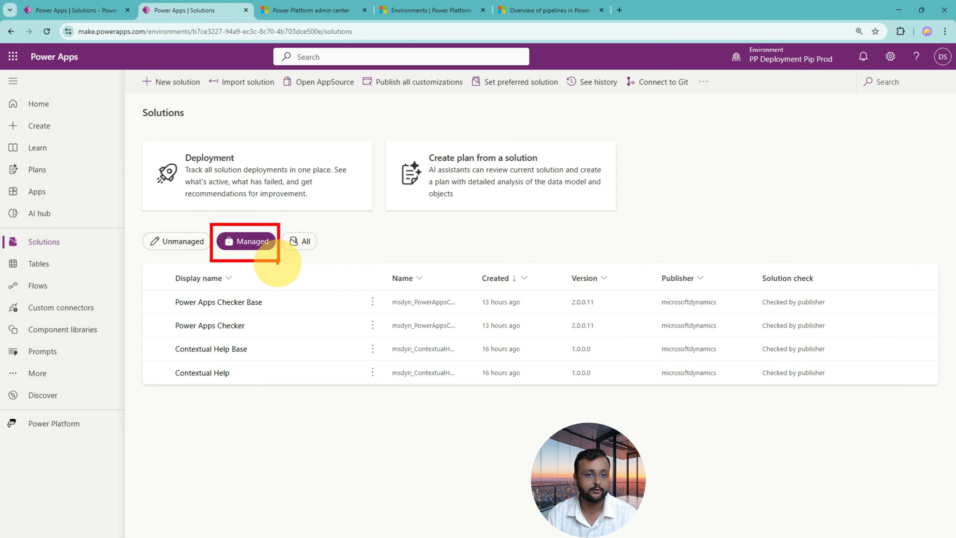
{"action": "left_click", "coordinate": [75, 10]}
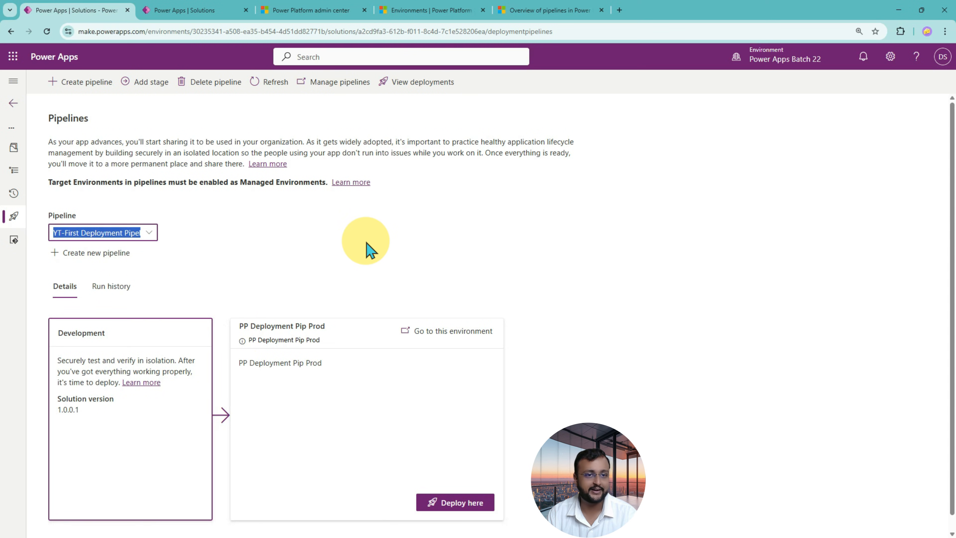
{"action": "left_click", "coordinate": [309, 345]}
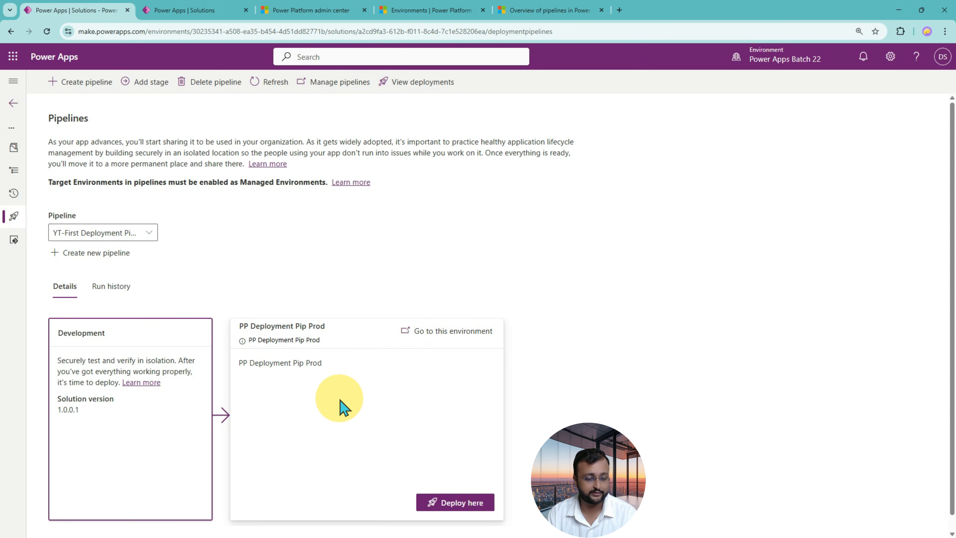
{"action": "left_click_drag", "start_coordinate": [138, 296], "coordinate": [117, 310]}
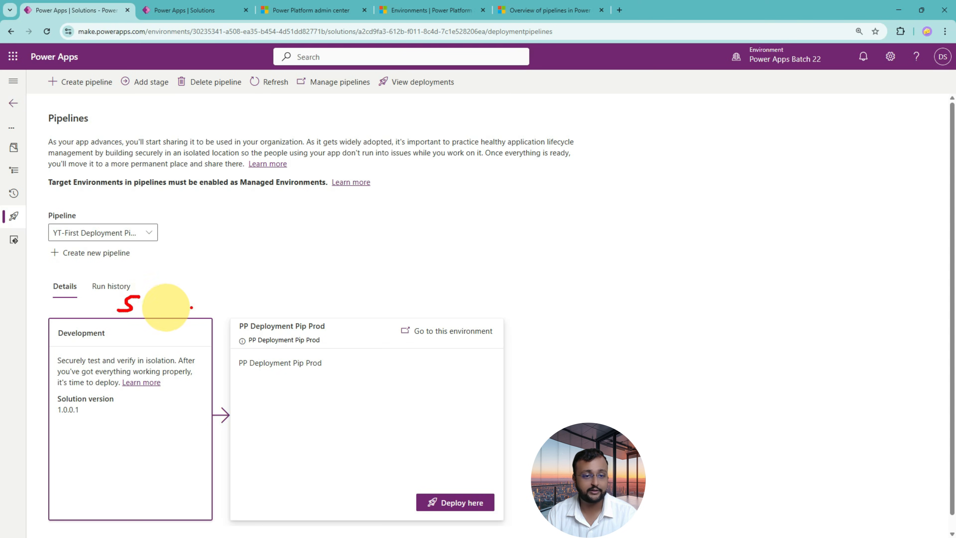
{"action": "left_click_drag", "start_coordinate": [282, 298], "coordinate": [324, 297]}
{"action": "left_click_drag", "start_coordinate": [309, 299], "coordinate": [308, 317]}
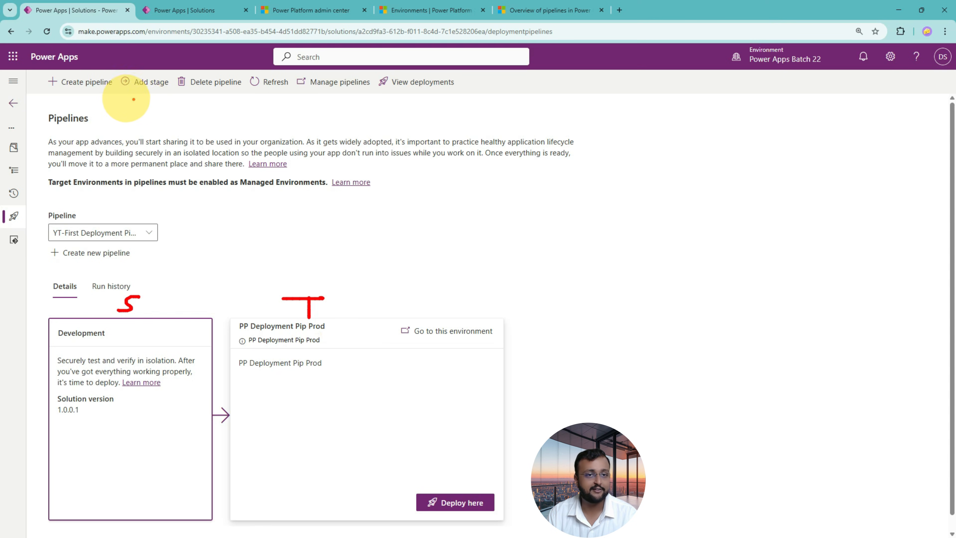
{"action": "mouse_move", "coordinate": [119, 93]}
{"action": "left_mouse_down"}
{"action": "mouse_move", "coordinate": [165, 66]}
{"action": "mouse_move", "coordinate": [131, 100]}
{"action": "mouse_move", "coordinate": [143, 101]}
{"action": "left_mouse_up"}
{"action": "mouse_move", "coordinate": [135, 155]}
{"action": "left_mouse_down"}
{"action": "mouse_move", "coordinate": [123, 120]}
{"action": "mouse_move", "coordinate": [159, 131]}
{"action": "mouse_move", "coordinate": [122, 110]}
{"action": "left_mouse_up"}
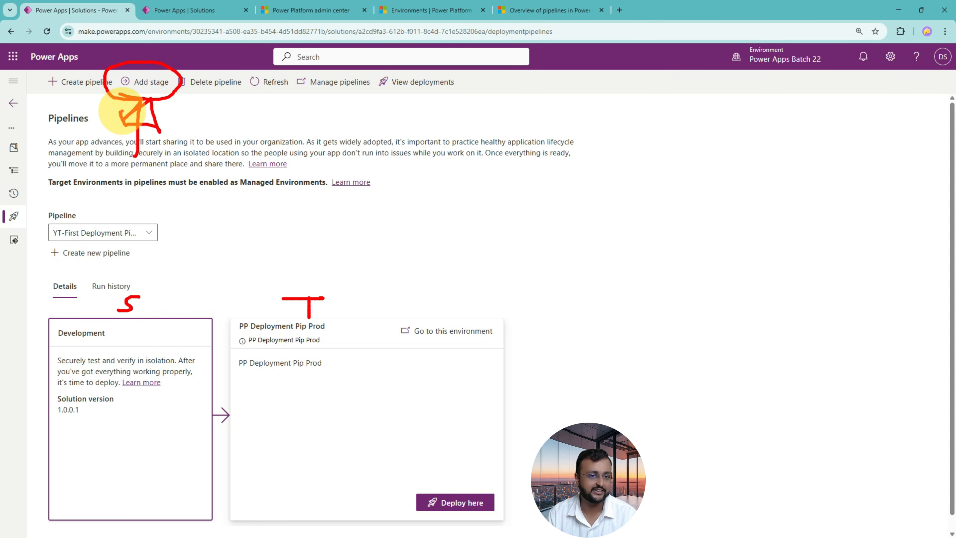
{"action": "key", "text": "Escape"}
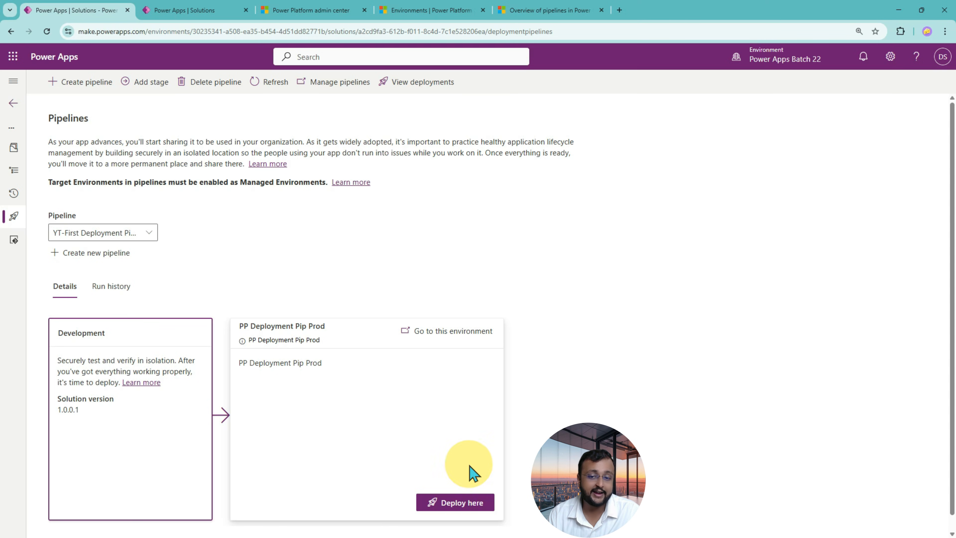
Start deploying the solution to the PP Deployment Pip Prod stage and check the deployment schedule options.
{"action": "left_click", "coordinate": [469, 506]}
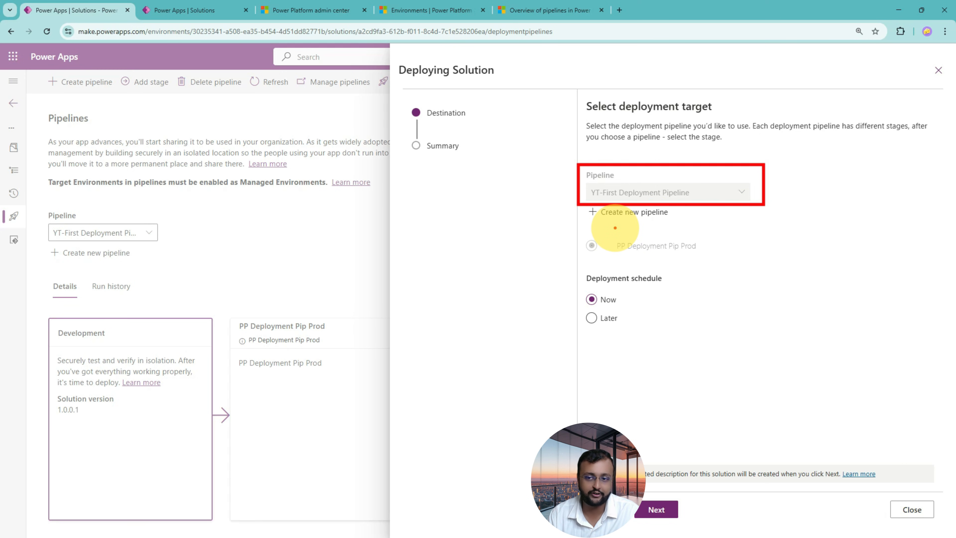
{"action": "mouse_move", "coordinate": [625, 291]}
{"action": "left_mouse_down"}
{"action": "mouse_move", "coordinate": [582, 283]}
{"action": "mouse_move", "coordinate": [636, 299]}
{"action": "mouse_move", "coordinate": [582, 298]}
{"action": "left_mouse_up"}
{"action": "mouse_move", "coordinate": [528, 316]}
{"action": "left_mouse_down"}
{"action": "mouse_move", "coordinate": [544, 288]}
{"action": "mouse_move", "coordinate": [567, 292]}
{"action": "mouse_move", "coordinate": [553, 307]}
{"action": "mouse_move", "coordinate": [629, 322]}
{"action": "left_mouse_up"}
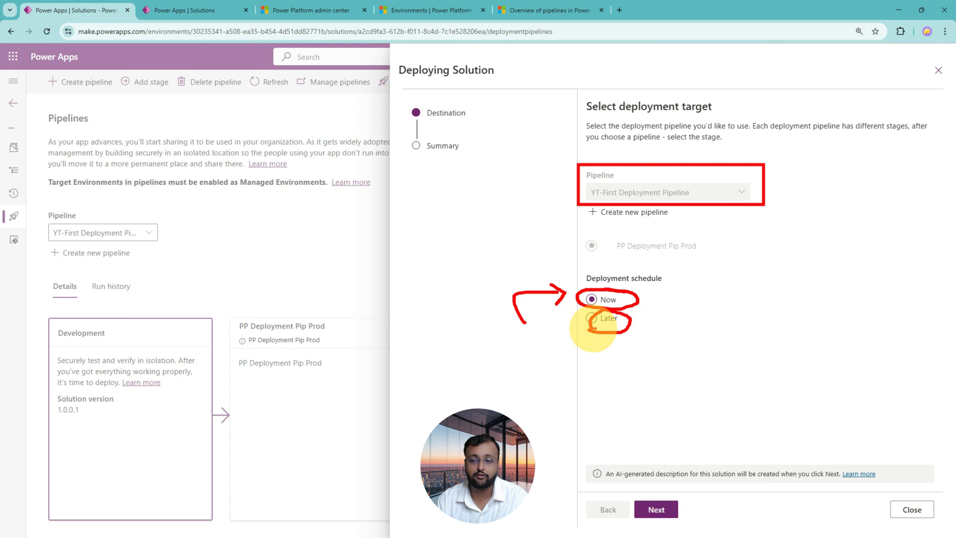
{"action": "key", "text": "Escape"}
{"action": "left_click", "coordinate": [608, 319]}
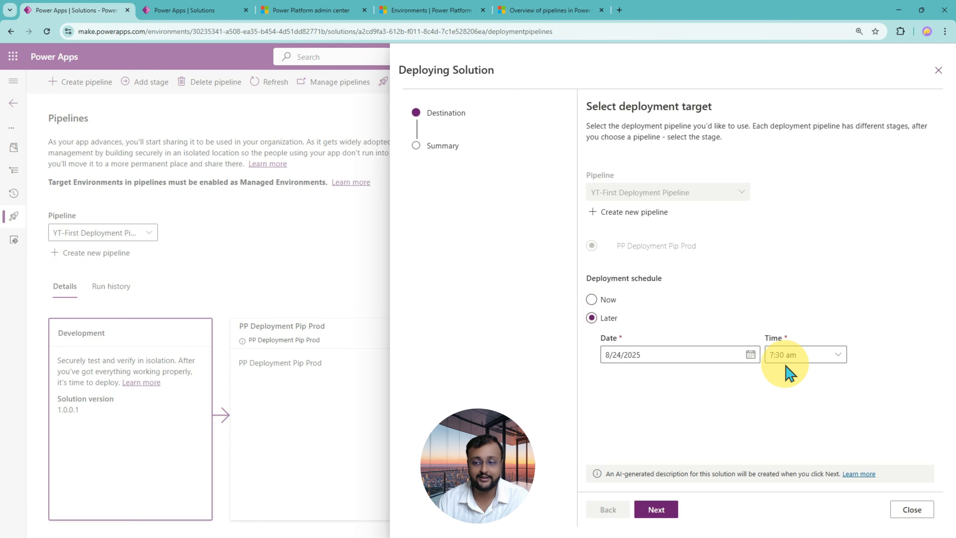
{"action": "left_click", "coordinate": [750, 356]}
{"action": "left_click", "coordinate": [750, 315]}
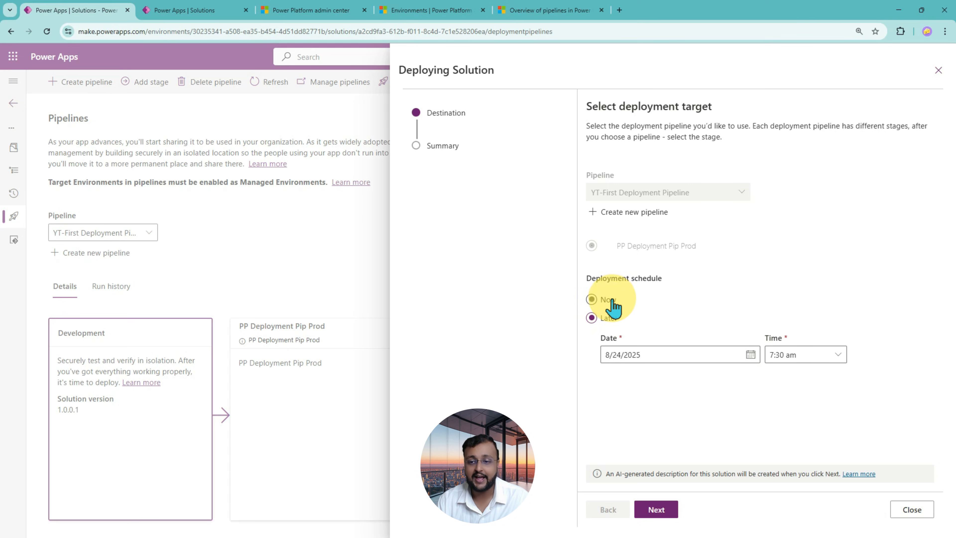
{"action": "left_click", "coordinate": [602, 301]}
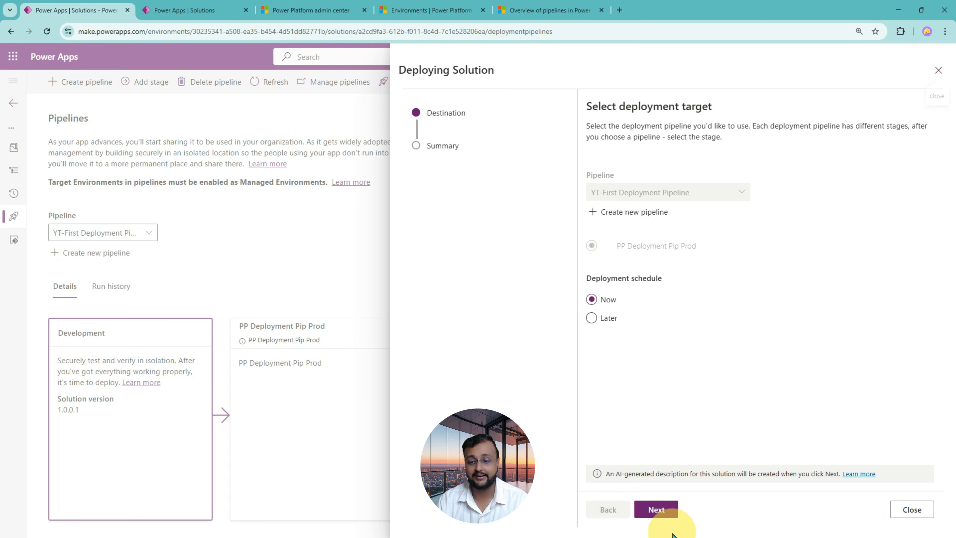
Continue to the deployment summary and review its pipeline, stage, publisher, version and deployment notes.
{"action": "left_click", "coordinate": [671, 512]}
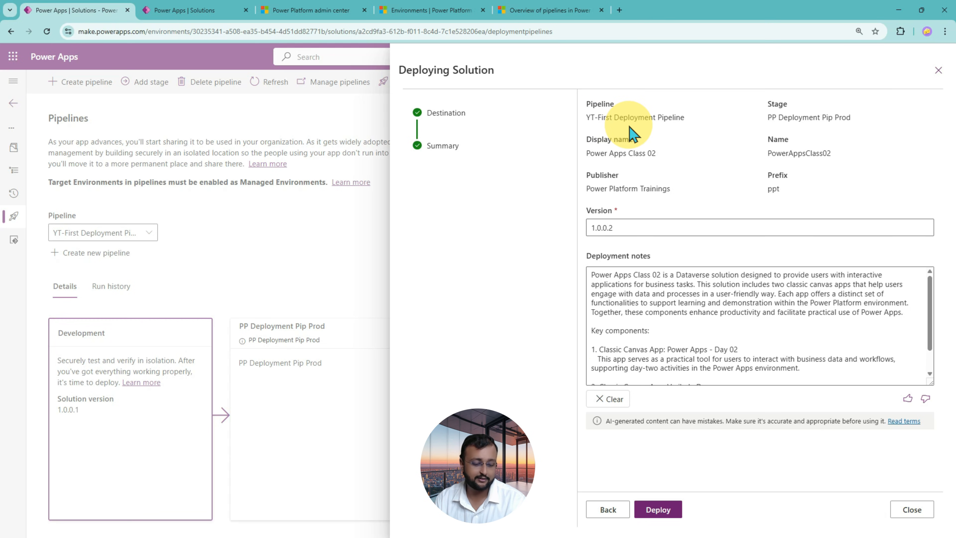
{"action": "left_click_drag", "start_coordinate": [582, 123], "coordinate": [680, 122]}
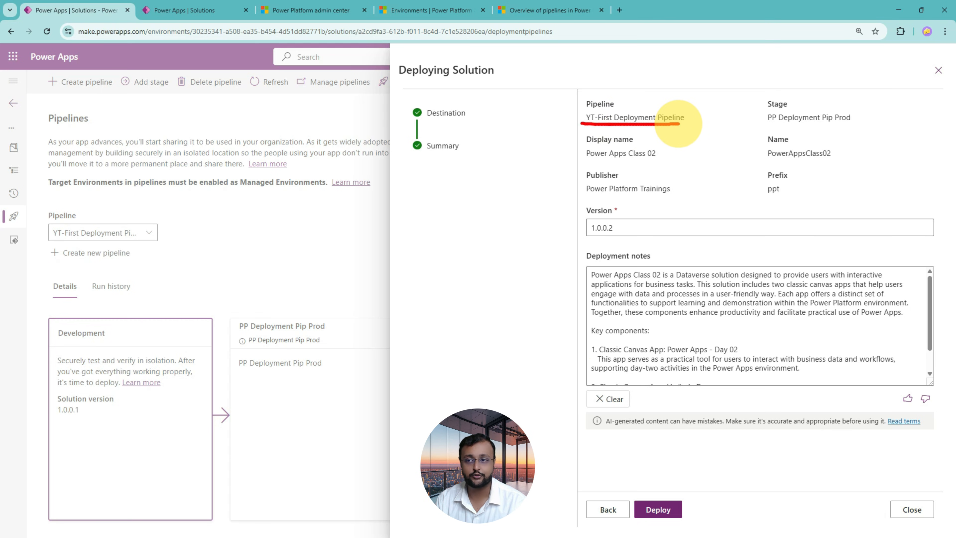
{"action": "left_click_drag", "start_coordinate": [768, 126], "coordinate": [854, 125]}
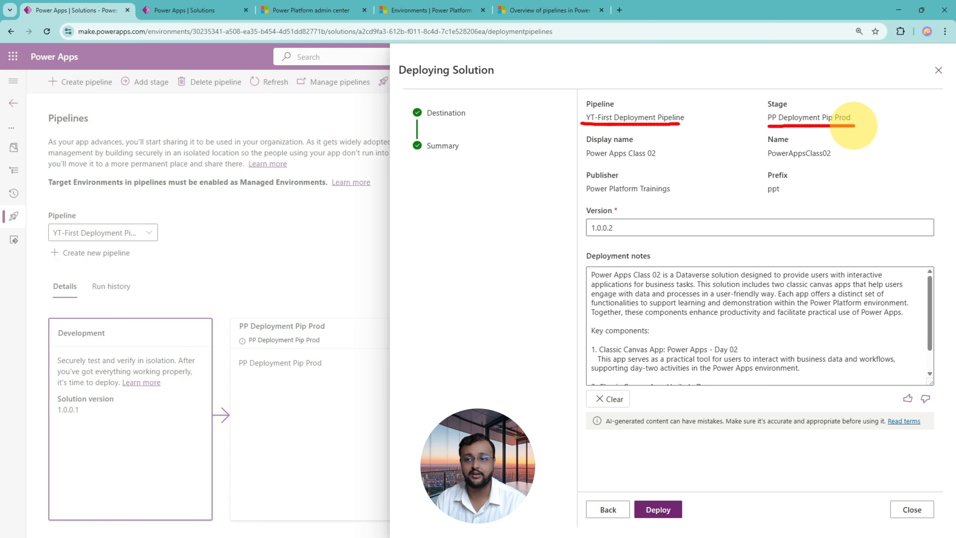
{"action": "mouse_move", "coordinate": [331, 251]}
{"action": "left_mouse_down"}
{"action": "mouse_move", "coordinate": [328, 297]}
{"action": "mouse_move", "coordinate": [345, 303]}
{"action": "mouse_move", "coordinate": [327, 303]}
{"action": "left_mouse_up"}
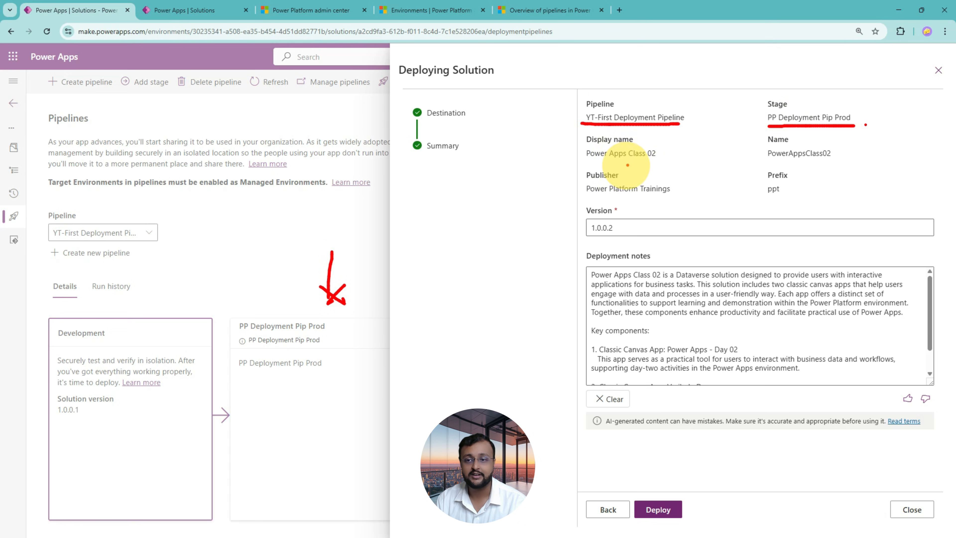
{"action": "left_click_drag", "start_coordinate": [627, 164], "coordinate": [643, 164]}
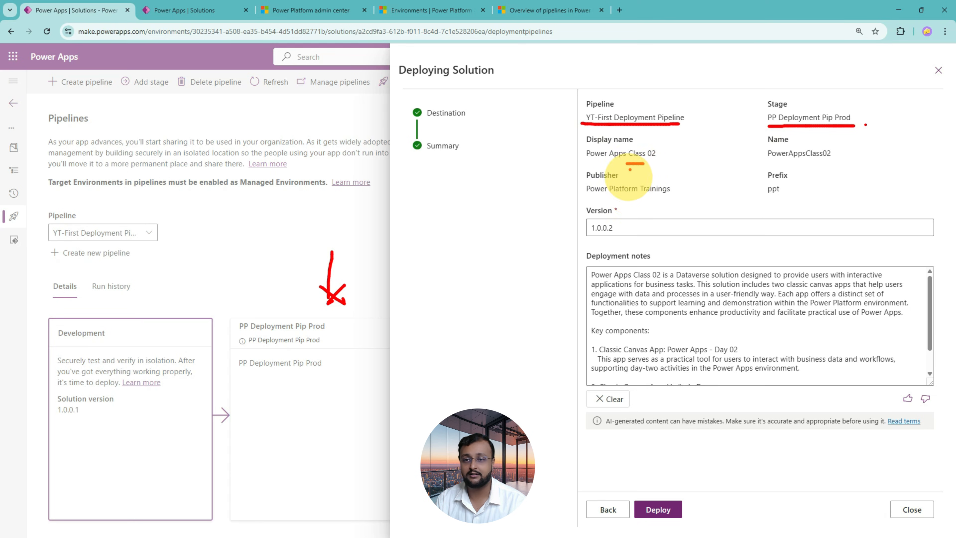
{"action": "left_click_drag", "start_coordinate": [625, 199], "coordinate": [649, 199]}
{"action": "left_click_drag", "start_coordinate": [591, 238], "coordinate": [619, 237]}
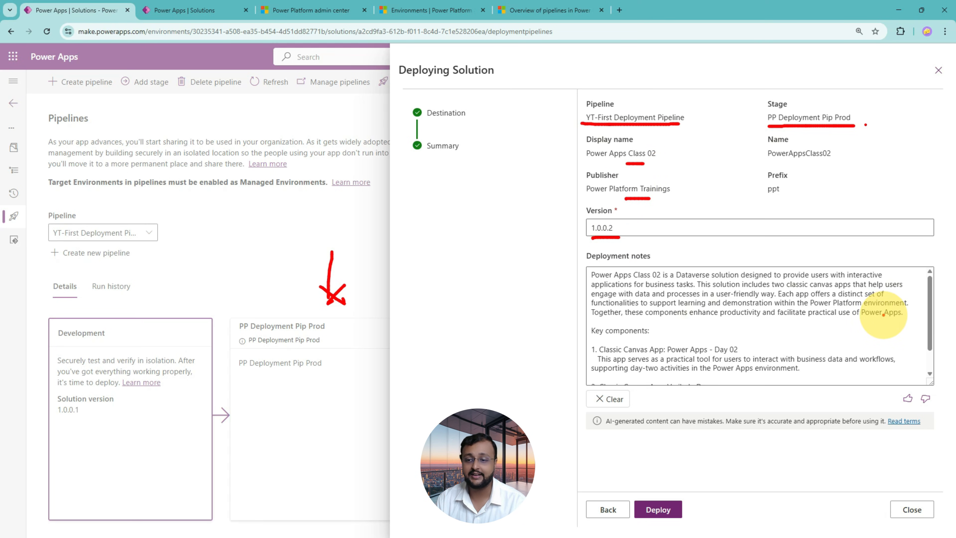
{"action": "key", "text": "Escape"}
{"action": "scroll", "coordinate": [867, 328], "scroll_direction": "down", "scroll_amount": 1}
{"action": "scroll", "coordinate": [872, 341], "scroll_direction": "up", "scroll_amount": 1}
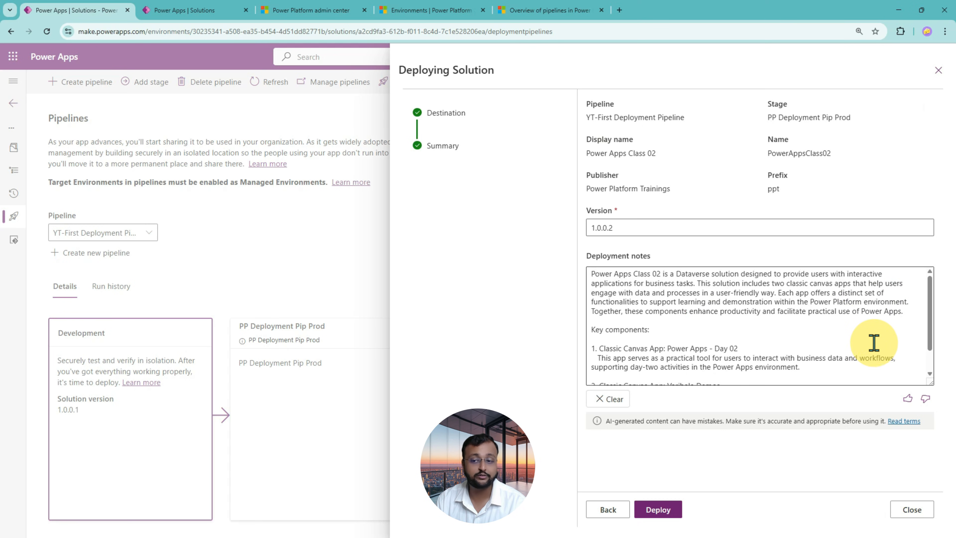
{"action": "scroll", "coordinate": [862, 358], "scroll_direction": "down", "scroll_amount": 1}
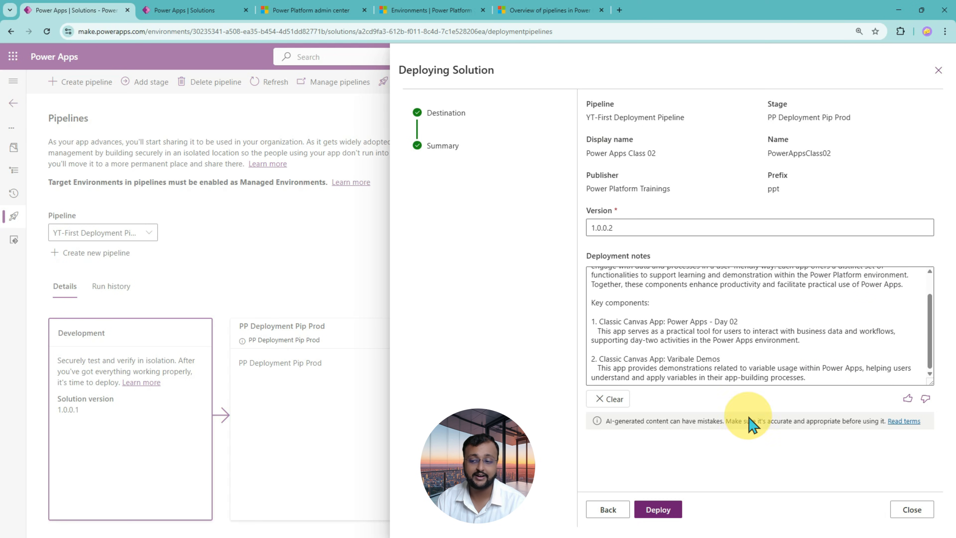
{"action": "left_click", "coordinate": [835, 361]}
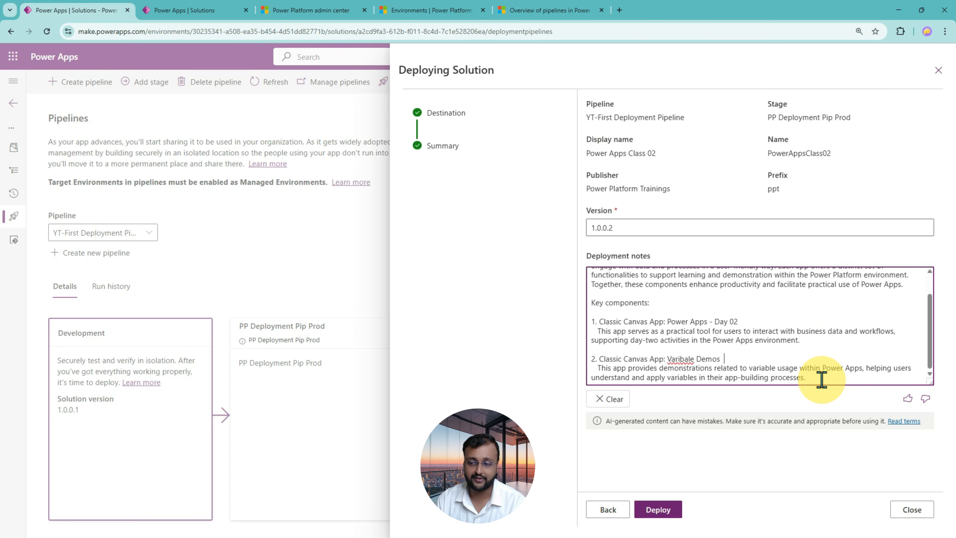
Deploy version 1.0.0.2 of Power Apps Class 02 to PP Deployment Pip Prod.
{"action": "left_click", "coordinate": [674, 514]}
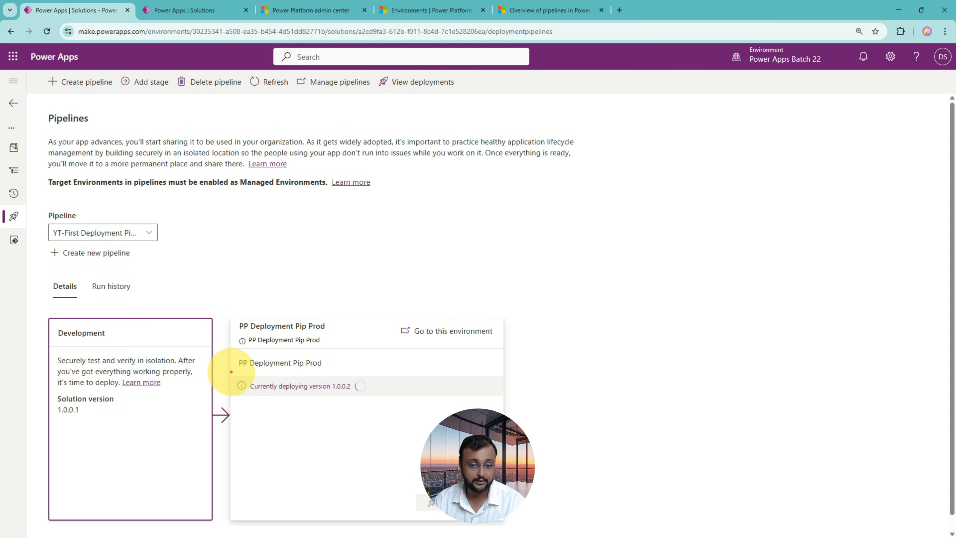
{"action": "mouse_move", "coordinate": [230, 371]}
{"action": "left_mouse_down"}
{"action": "mouse_move", "coordinate": [536, 394]}
{"action": "mouse_move", "coordinate": [539, 404]}
{"action": "left_mouse_up"}
{"action": "left_click_drag", "start_coordinate": [353, 393], "coordinate": [383, 397]}
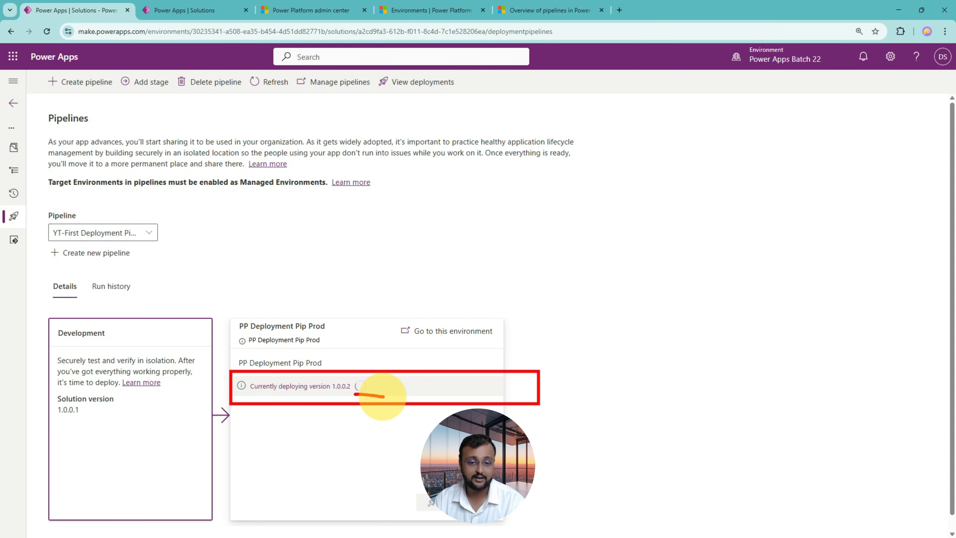
{"action": "key", "text": "Escape"}
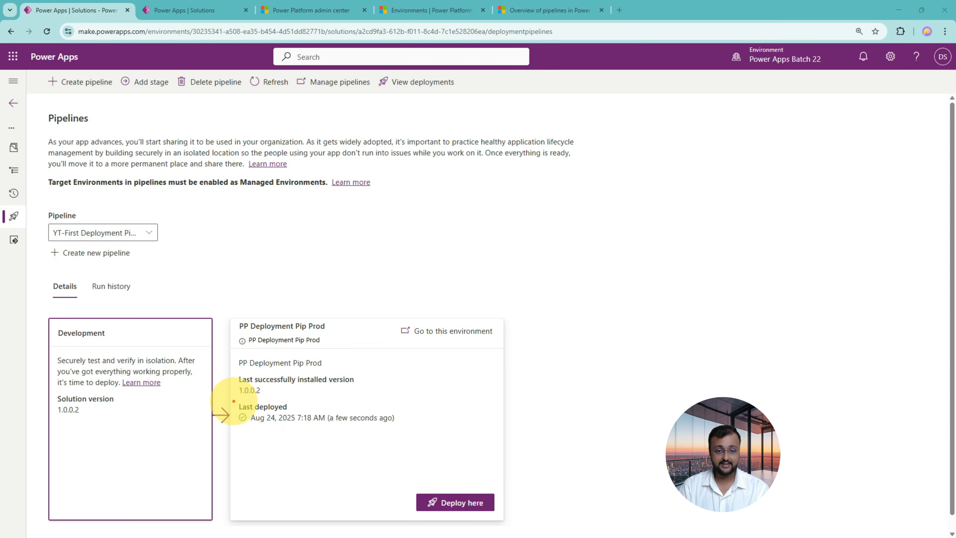
{"action": "left_click_drag", "start_coordinate": [234, 373], "coordinate": [368, 398]}
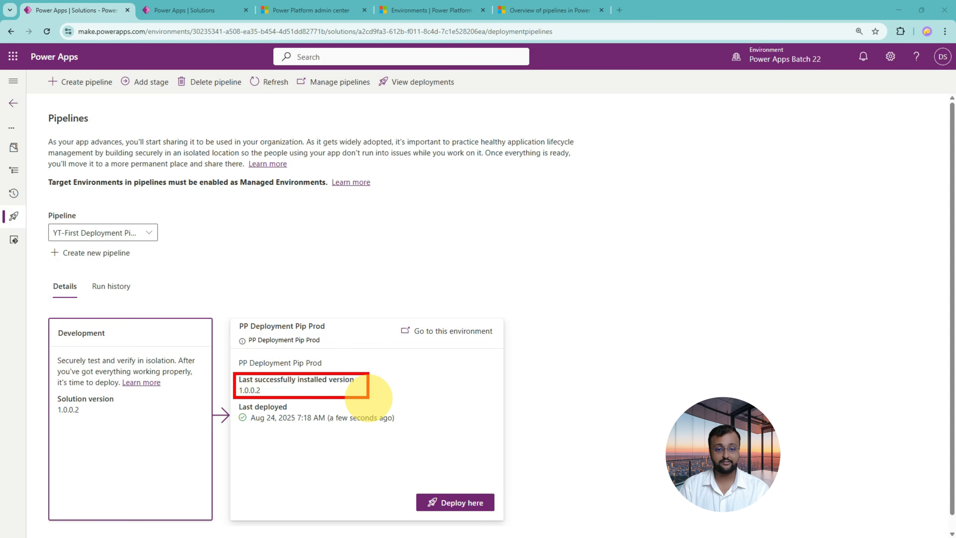
{"action": "left_click_drag", "start_coordinate": [236, 400], "coordinate": [404, 436]}
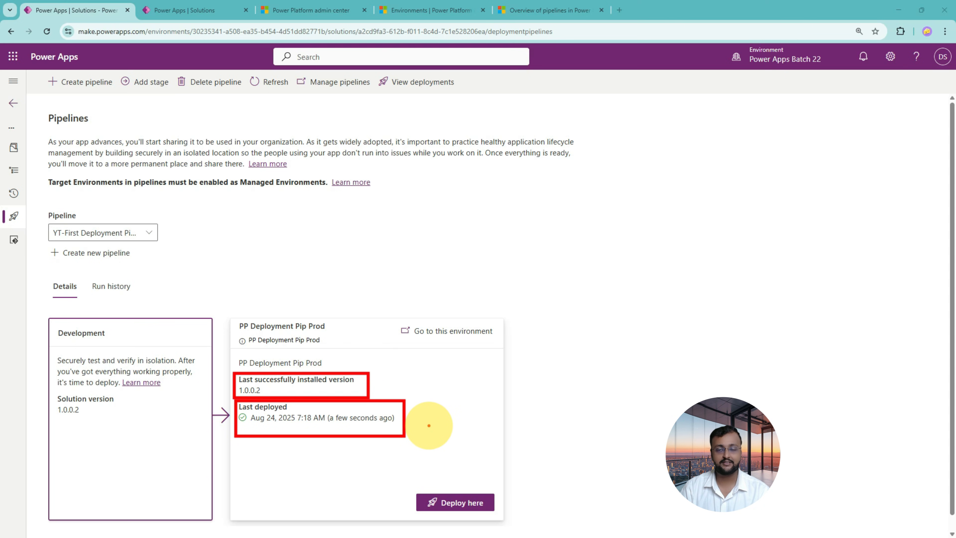
{"action": "left_click", "coordinate": [198, 10]}
{"action": "left_click", "coordinate": [113, 14]}
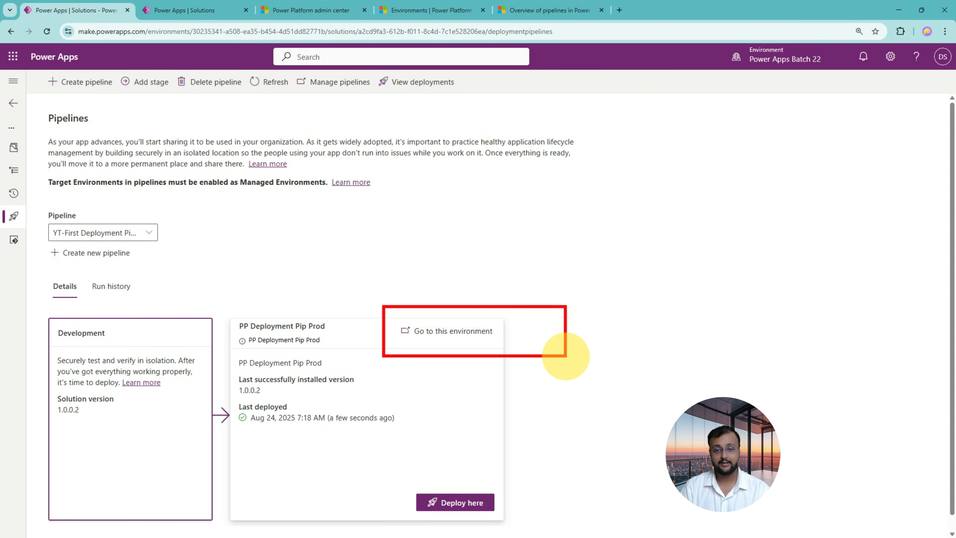
Go to the PP Deployment Pip Prod environment from the pipeline stage and check its managed solutions for Power Apps Class 02.
{"action": "left_click", "coordinate": [463, 340]}
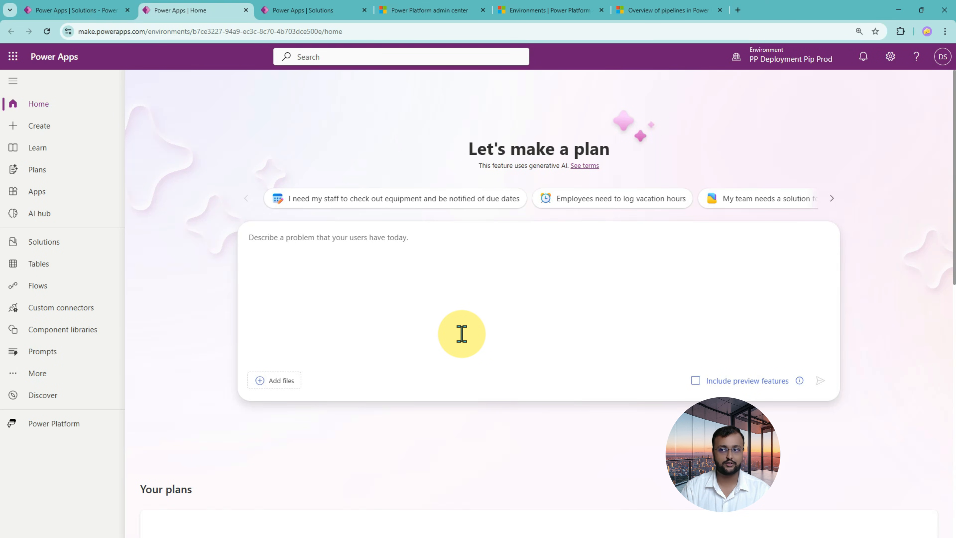
{"action": "left_click", "coordinate": [98, 256]}
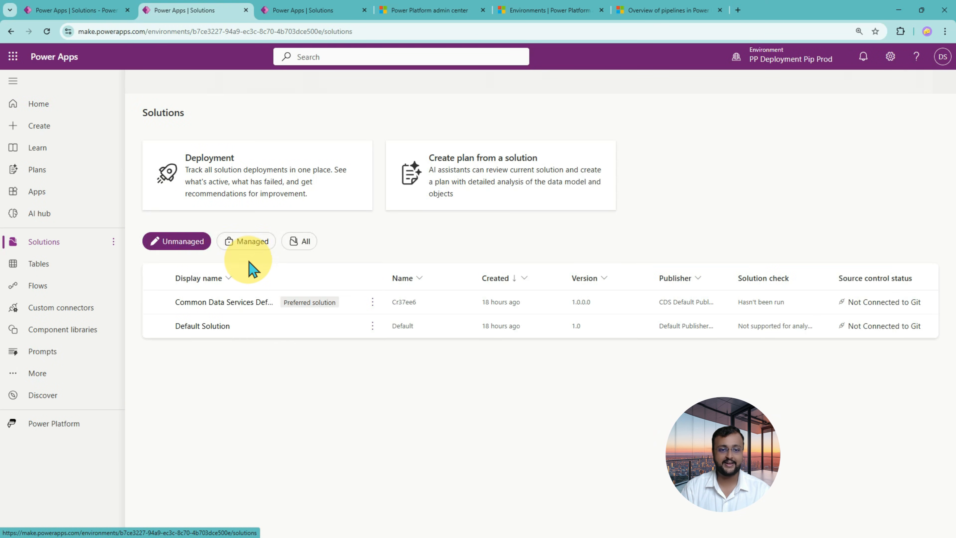
{"action": "left_click", "coordinate": [248, 243]}
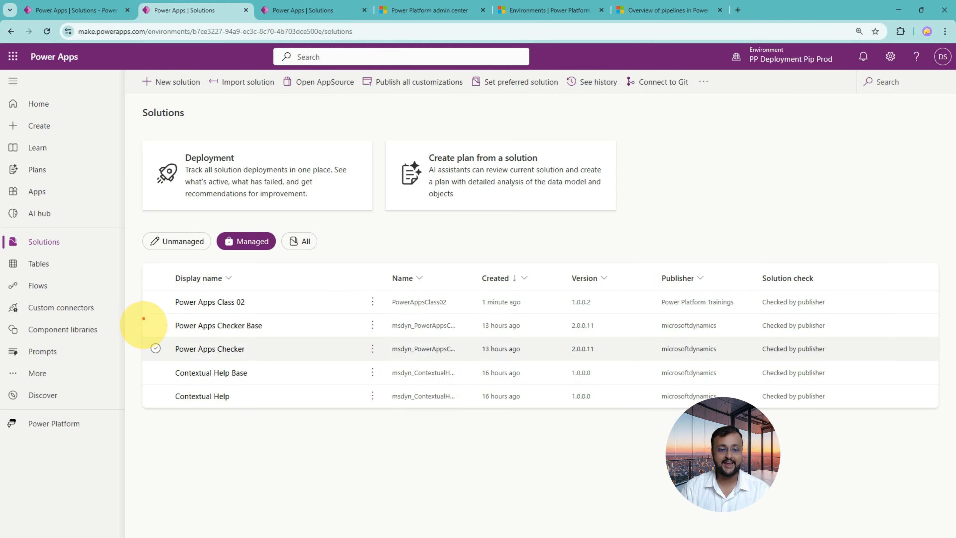
{"action": "left_click_drag", "start_coordinate": [150, 287], "coordinate": [909, 315]}
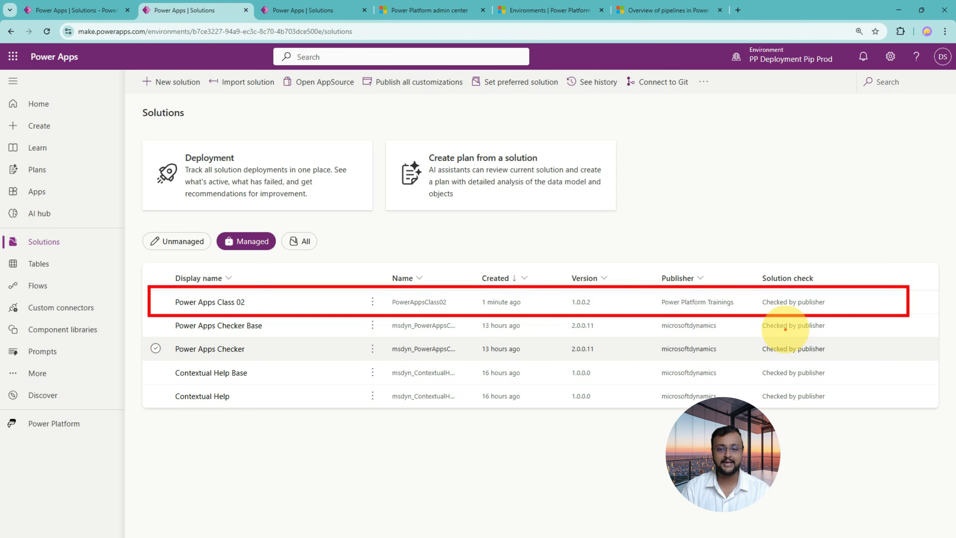
{"action": "left_click_drag", "start_coordinate": [490, 308], "coordinate": [527, 308]}
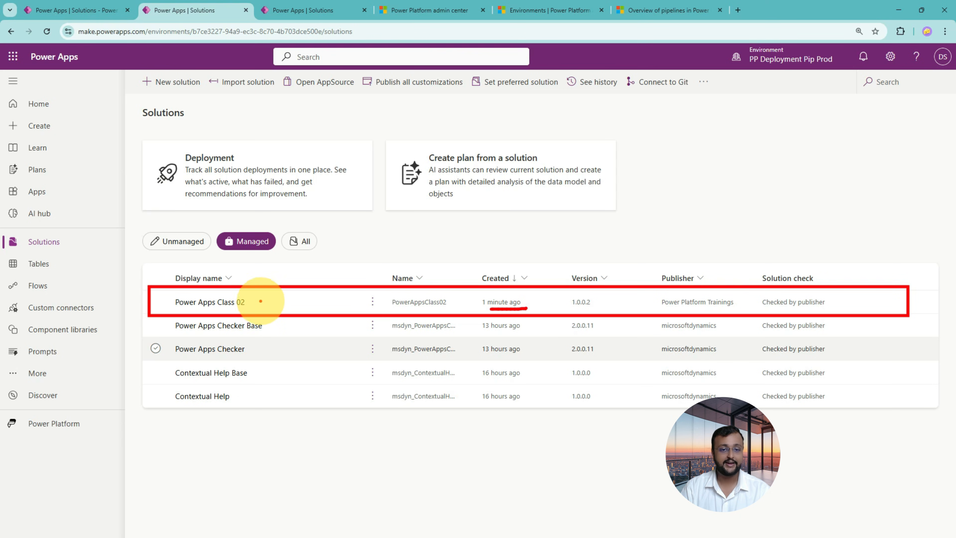
{"action": "mouse_move", "coordinate": [260, 302]}
{"action": "left_mouse_down"}
{"action": "mouse_move", "coordinate": [310, 301]}
{"action": "mouse_move", "coordinate": [275, 308]}
{"action": "mouse_move", "coordinate": [275, 288]}
{"action": "left_mouse_up"}
{"action": "key", "text": "Escape"}
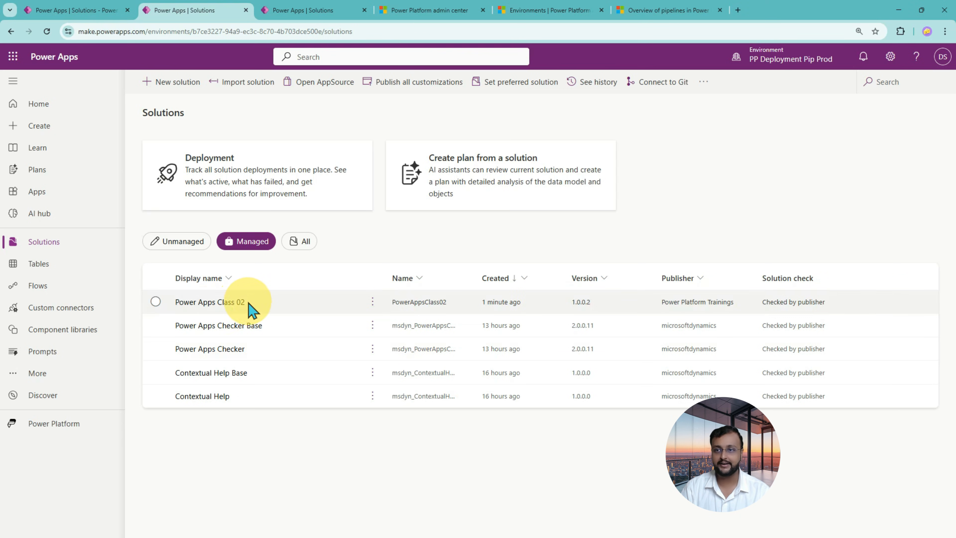
Open the managed Power Apps Class 02 solution and view only its apps.
{"action": "left_click", "coordinate": [222, 302]}
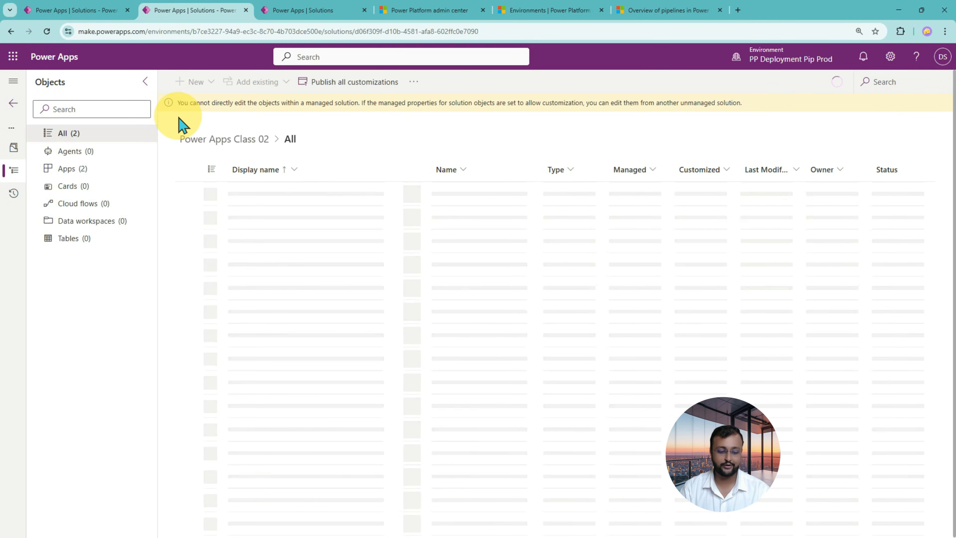
{"action": "left_click_drag", "start_coordinate": [167, 93], "coordinate": [489, 113]}
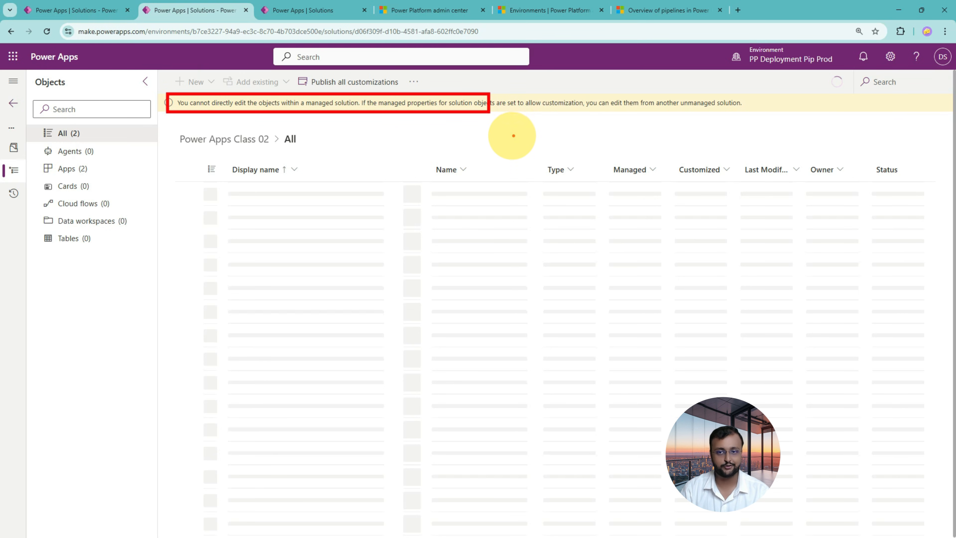
{"action": "key", "text": "Escape"}
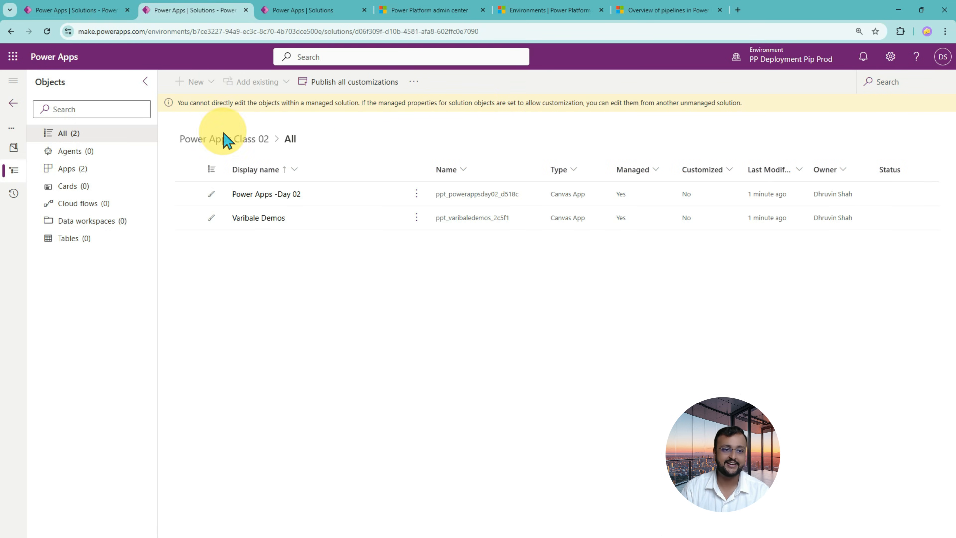
{"action": "left_click", "coordinate": [88, 171]}
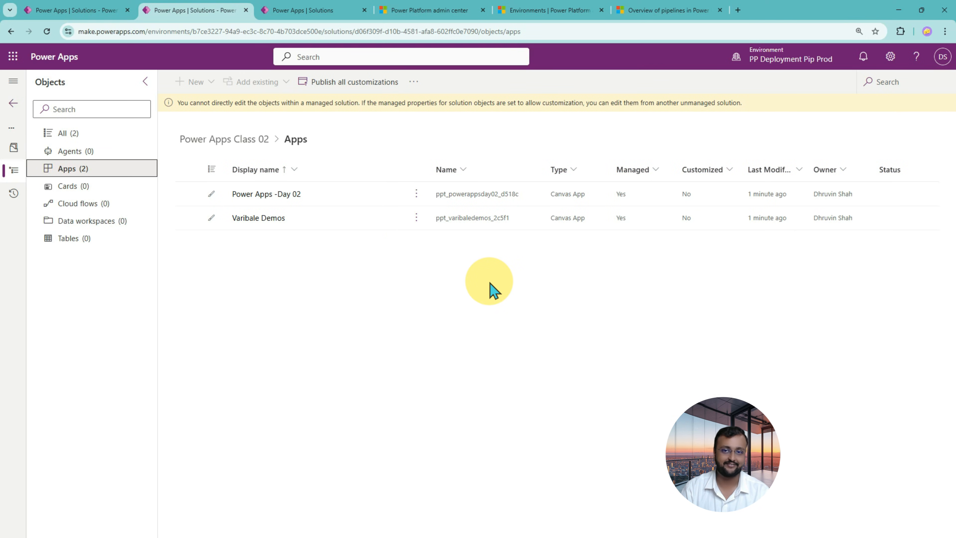
{"action": "left_click", "coordinate": [42, 11]}
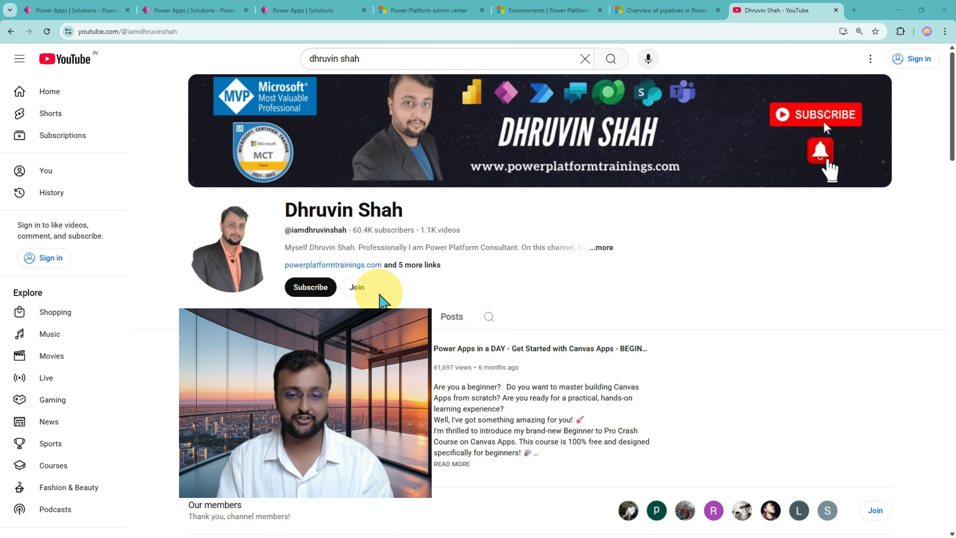
{"action": "mouse_move", "coordinate": [340, 300]}
{"action": "left_mouse_down"}
{"action": "mouse_move", "coordinate": [338, 282]}
{"action": "mouse_move", "coordinate": [373, 266]}
{"action": "mouse_move", "coordinate": [370, 305]}
{"action": "left_mouse_up"}
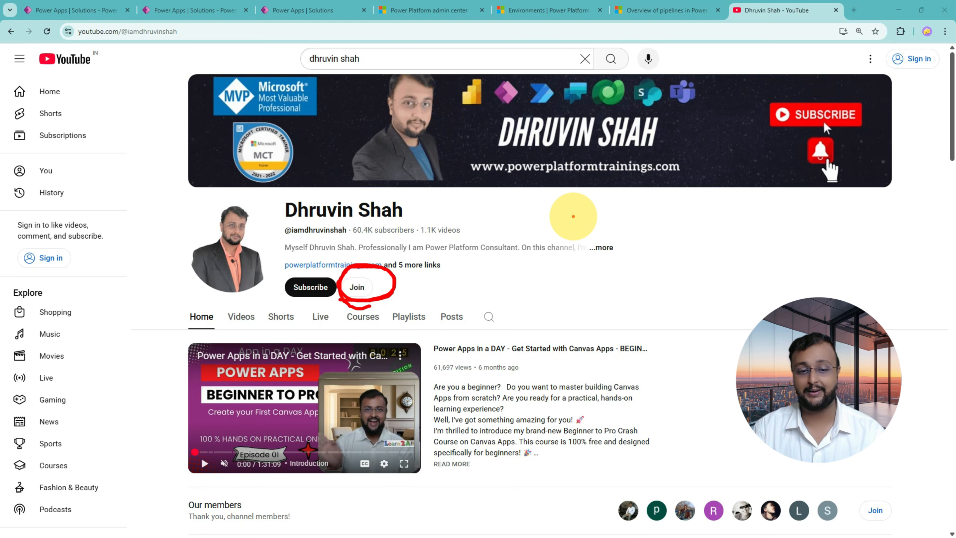
Look through the YouTube channel's home page, examining its members section and the Responsive Power Apps tutorial playlist.
{"action": "scroll", "coordinate": [185, 363], "scroll_direction": "down", "scroll_amount": 4}
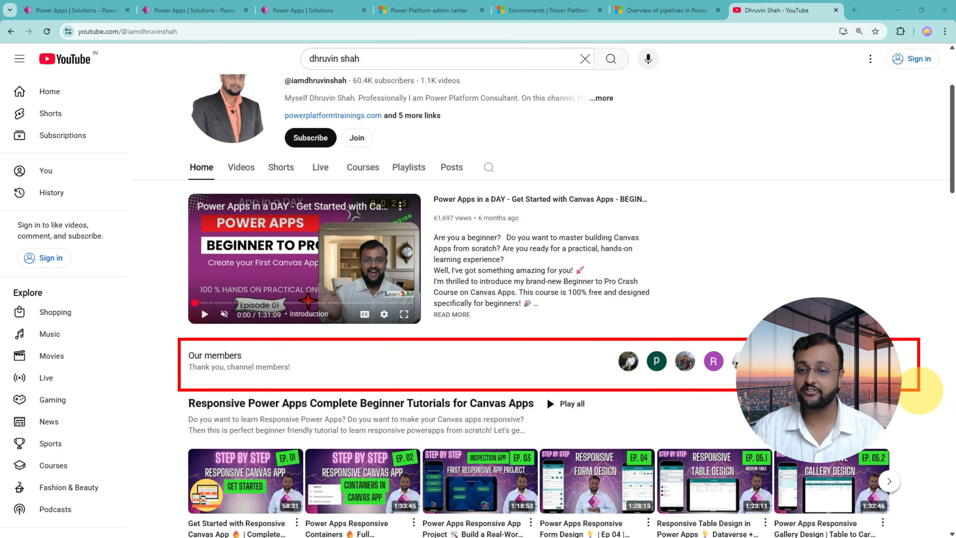
{"action": "scroll", "coordinate": [604, 342], "scroll_direction": "down", "scroll_amount": 4}
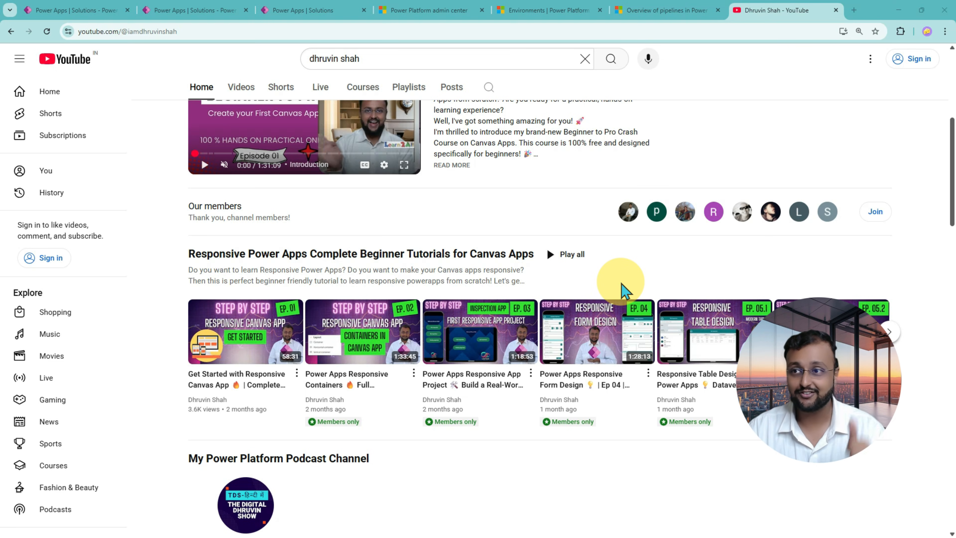
{"action": "scroll", "coordinate": [622, 290], "scroll_direction": "up", "scroll_amount": 5}
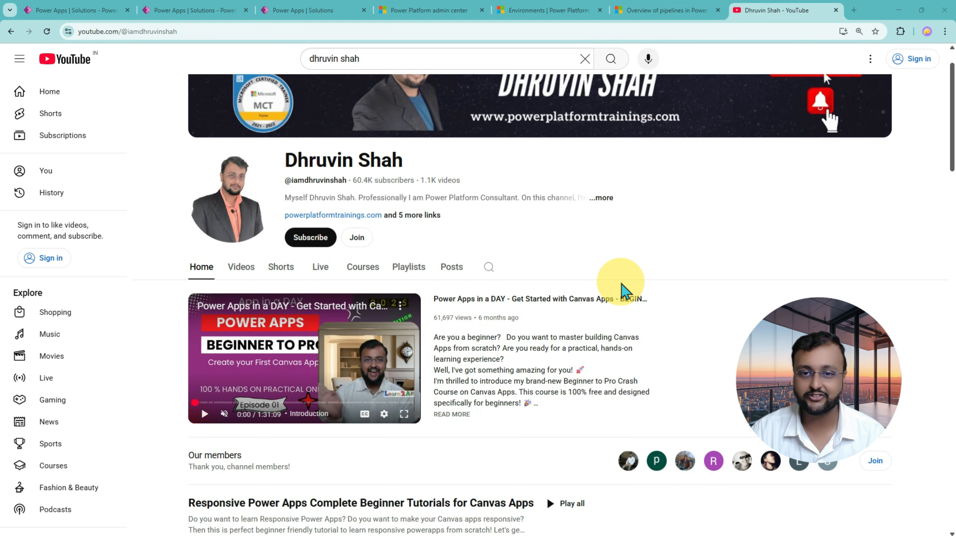
{"action": "scroll", "coordinate": [623, 290], "scroll_direction": "up", "scroll_amount": 1}
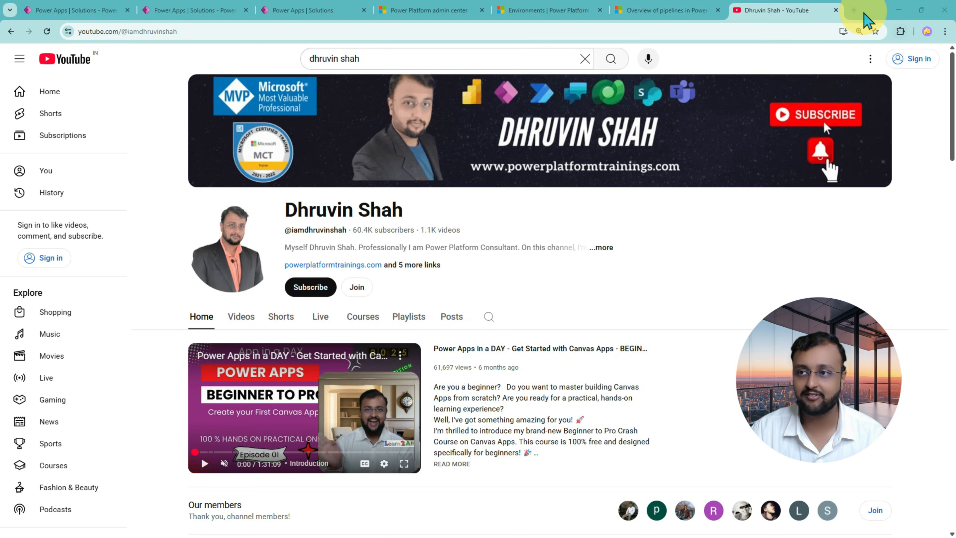
Open powerplatformtrainings.com in a new tab and go from Upcoming Training 2025 to the Power Automate Training – 2025 page.
{"action": "left_click", "coordinate": [855, 11]}
{"action": "type", "text": "www.po"}
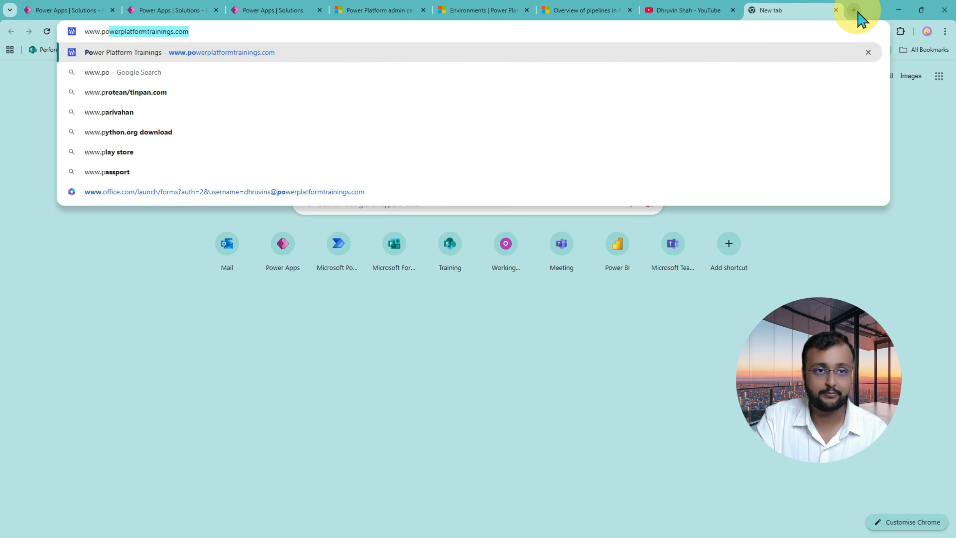
{"action": "key", "text": "Return"}
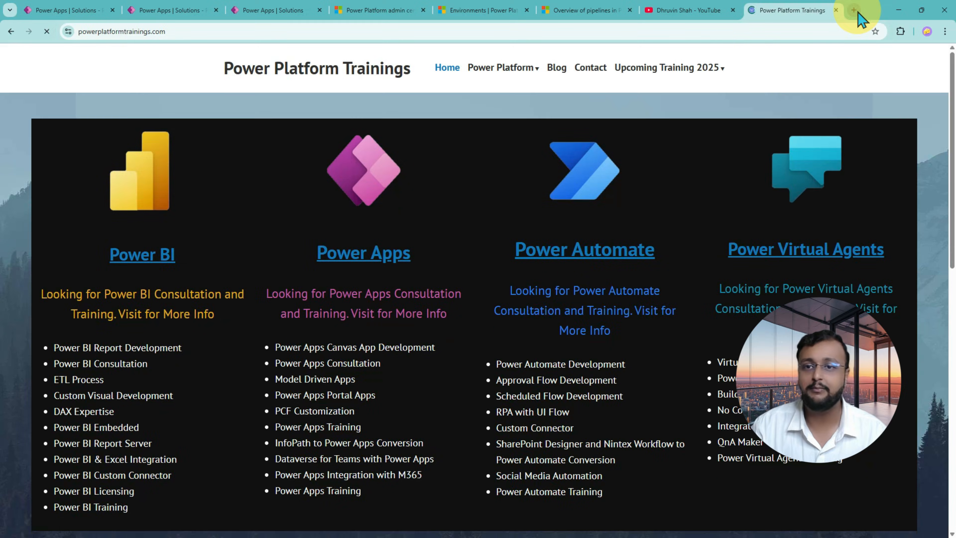
{"action": "mouse_move", "coordinate": [704, 67]}
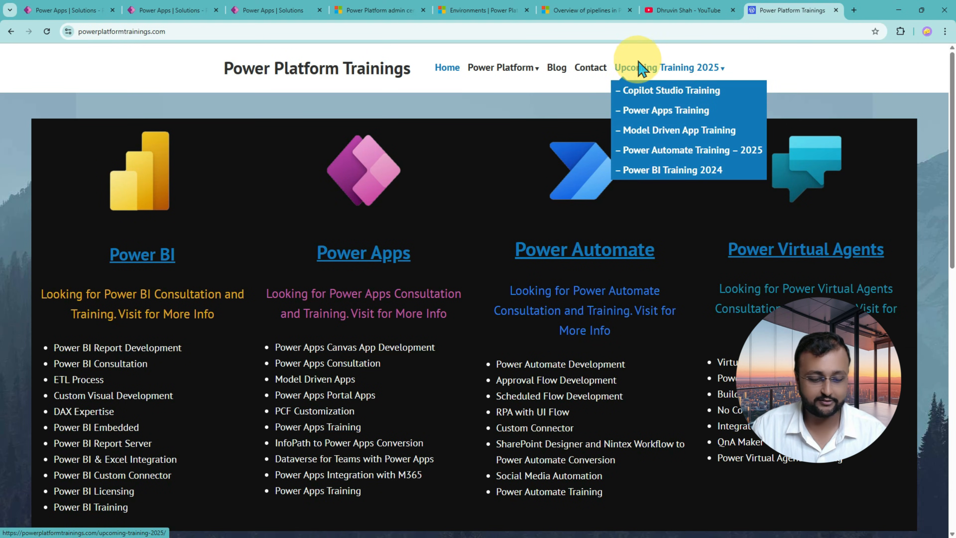
{"action": "left_click", "coordinate": [704, 69]}
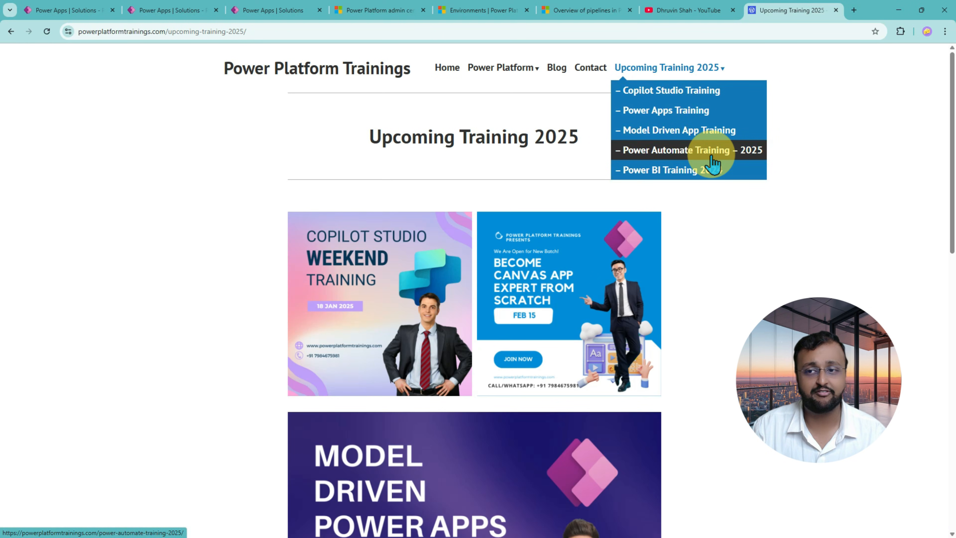
{"action": "left_click", "coordinate": [715, 160]}
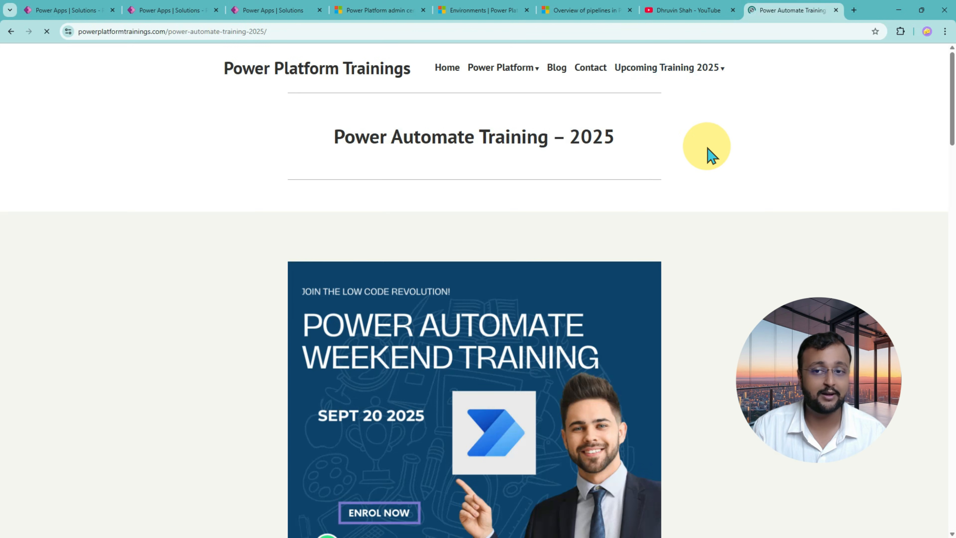
Browse the upcoming training pages, ending on Power Automate Training – 2025, and return to the YouTube channel page.
{"action": "mouse_move", "coordinate": [715, 69]}
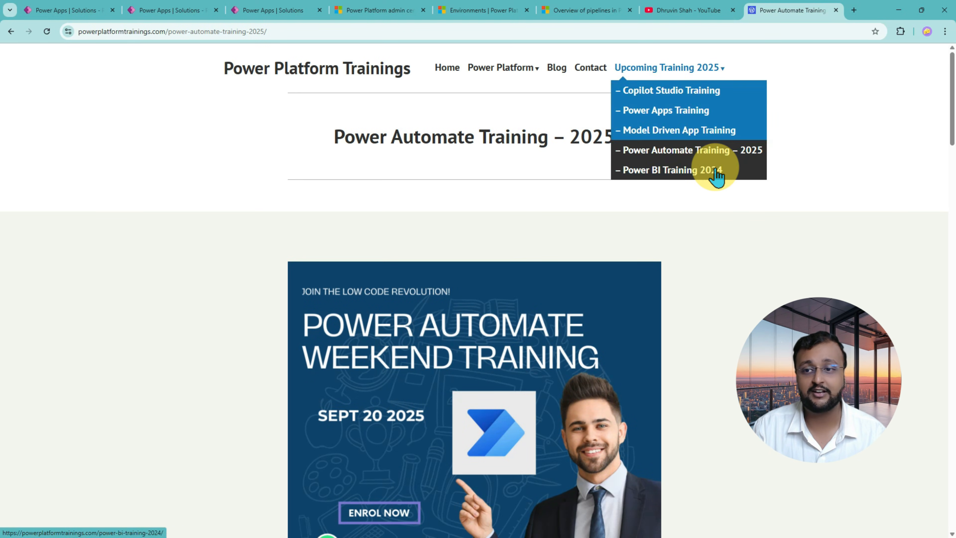
{"action": "left_click", "coordinate": [714, 172]}
{"action": "left_click", "coordinate": [720, 74]}
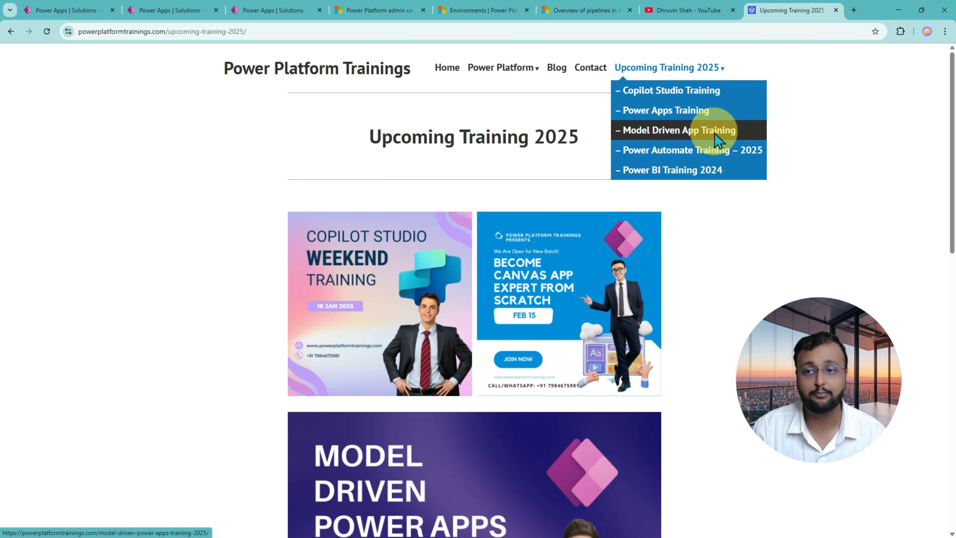
{"action": "left_click", "coordinate": [710, 130]}
{"action": "left_click", "coordinate": [712, 69]}
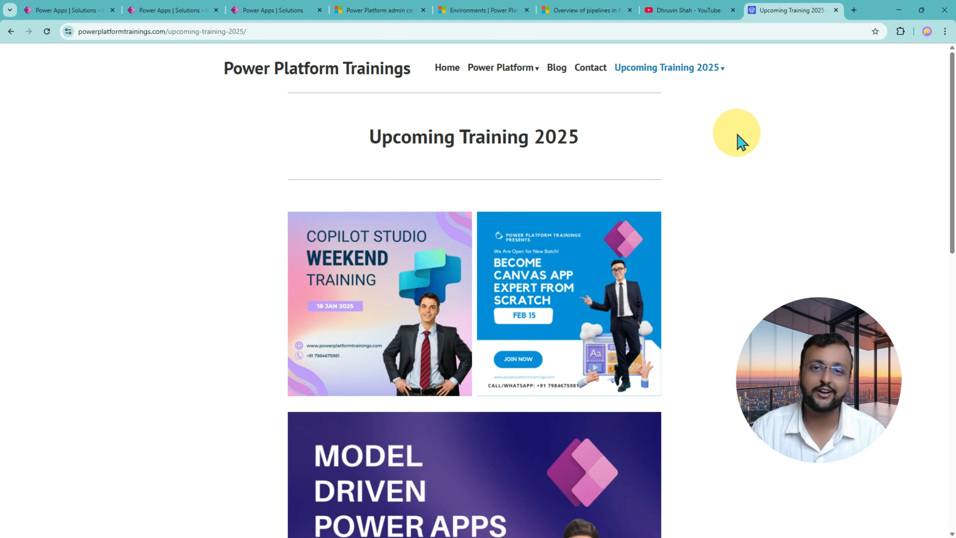
{"action": "mouse_move", "coordinate": [712, 68]}
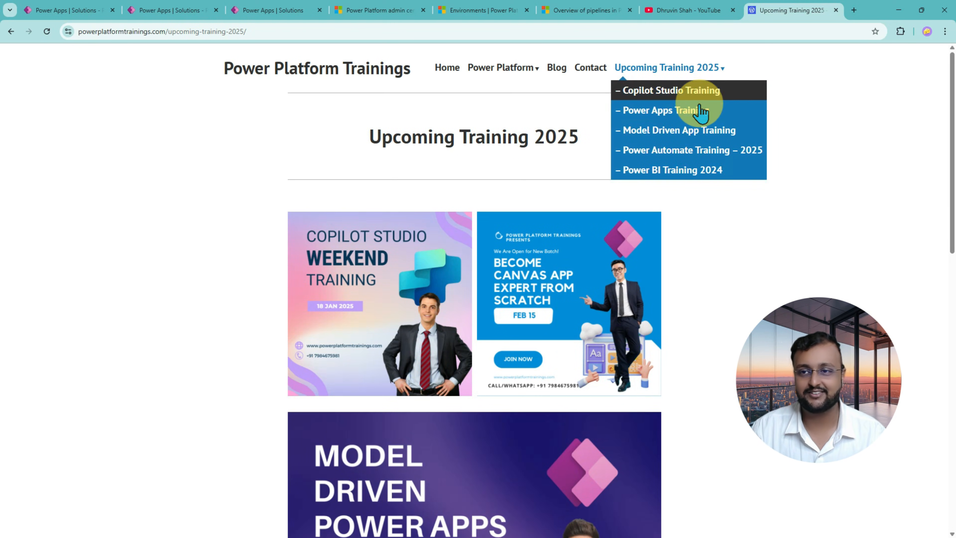
{"action": "left_click", "coordinate": [701, 151]}
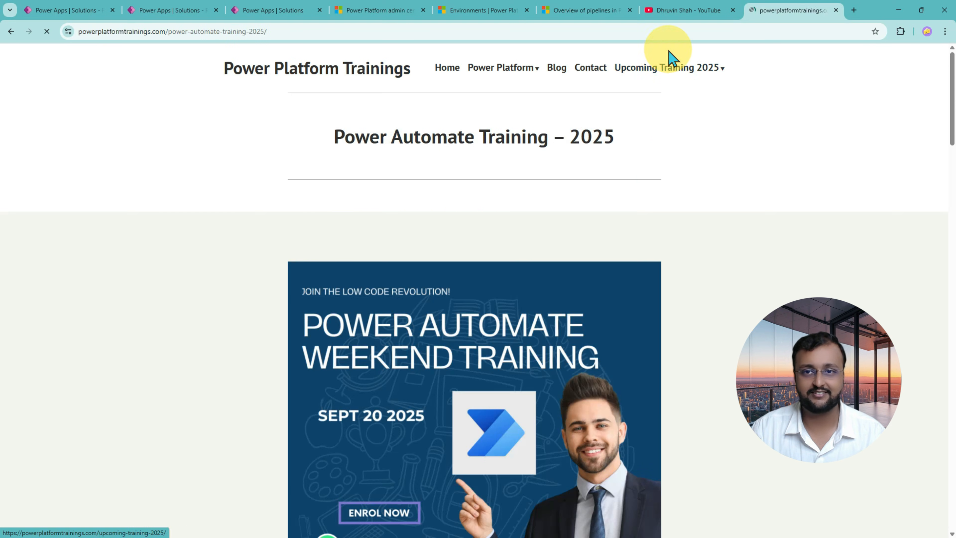
{"action": "left_click", "coordinate": [700, 11]}
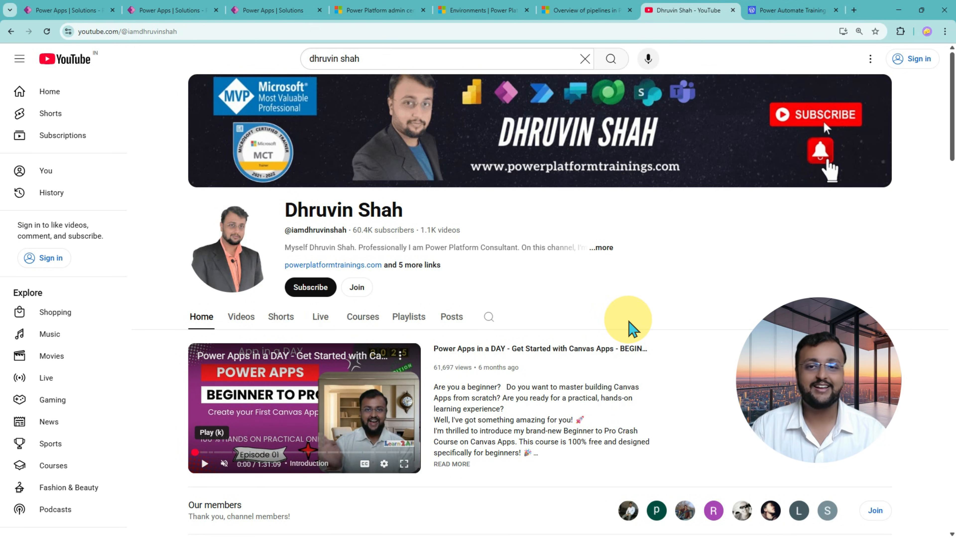